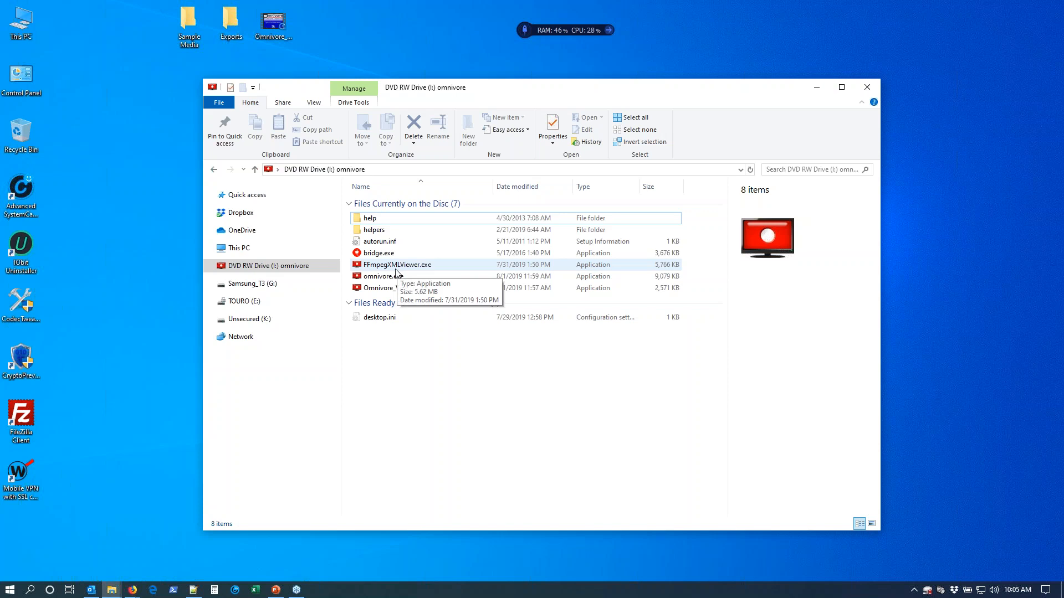
Look inside the helpers folder on the omnivore drive and return to the drive's root.
double_click(390, 231)
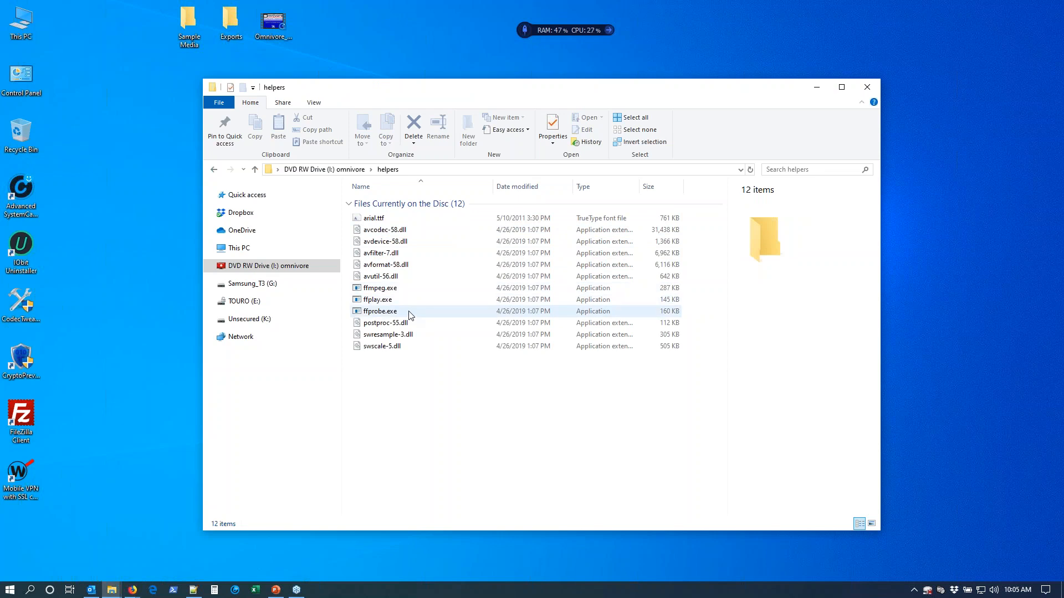
left_click(351, 170)
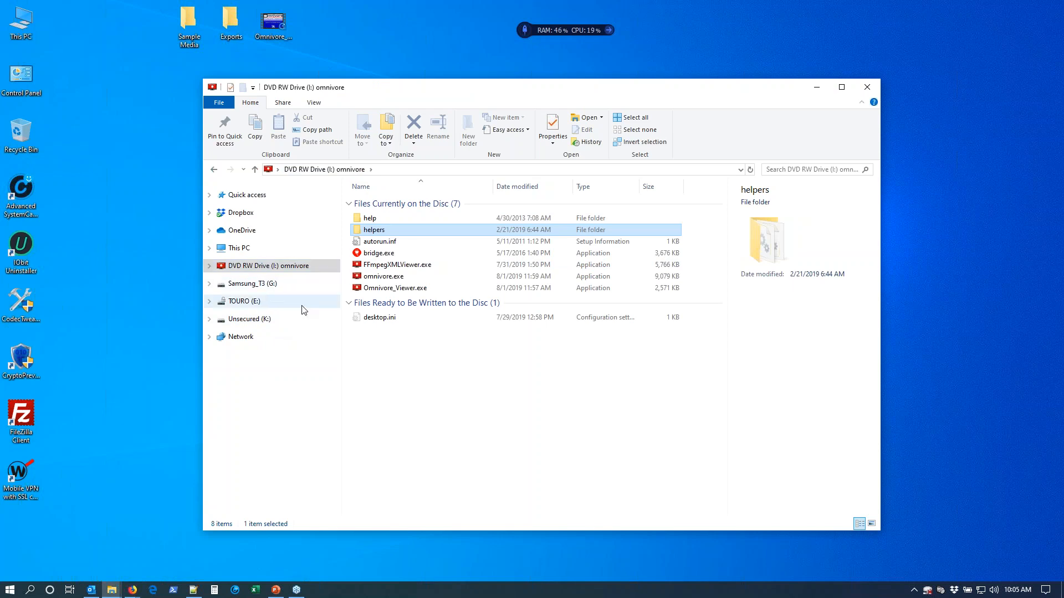
View the Unsecured (K:) drive with hidden items turned off, and turn their display back on.
left_click(304, 325)
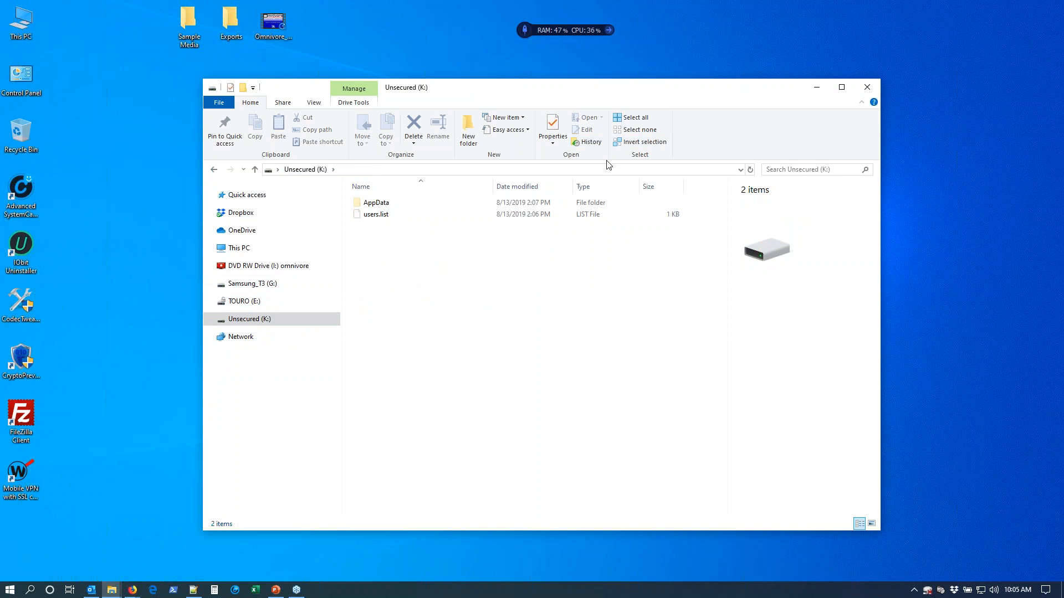
left_click(314, 103)
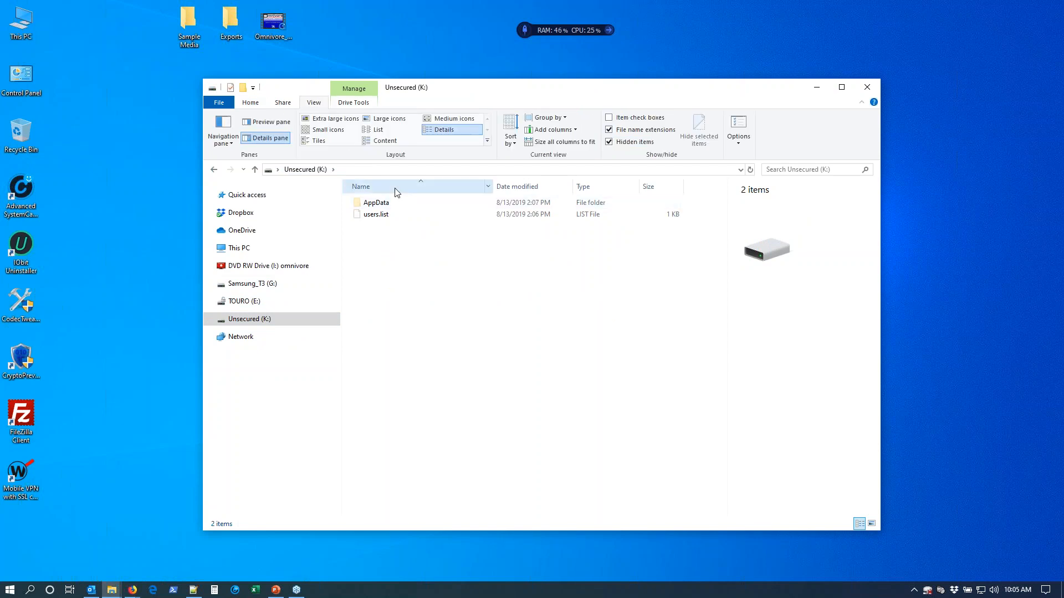
left_click(620, 142)
left_click(619, 143)
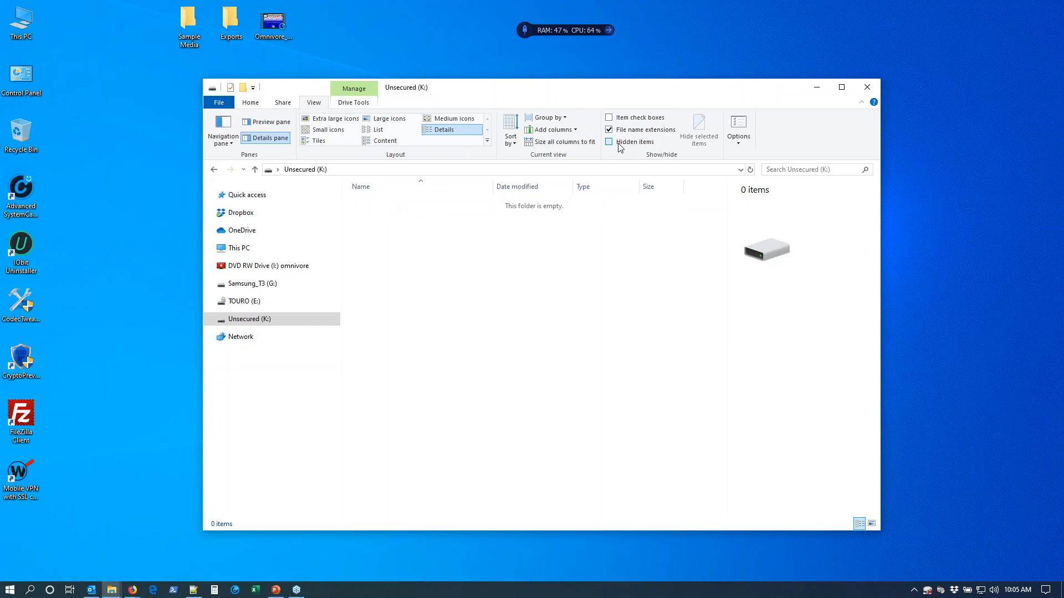
Launch omnivore.exe from the root of the omnivore DVD drive.
left_click(283, 267)
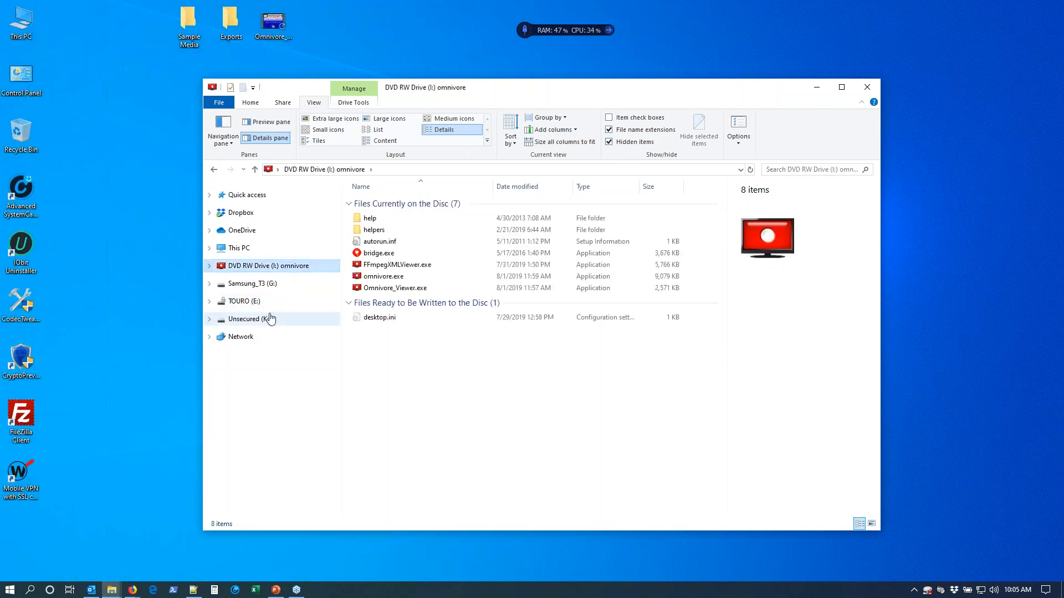
left_click(359, 279)
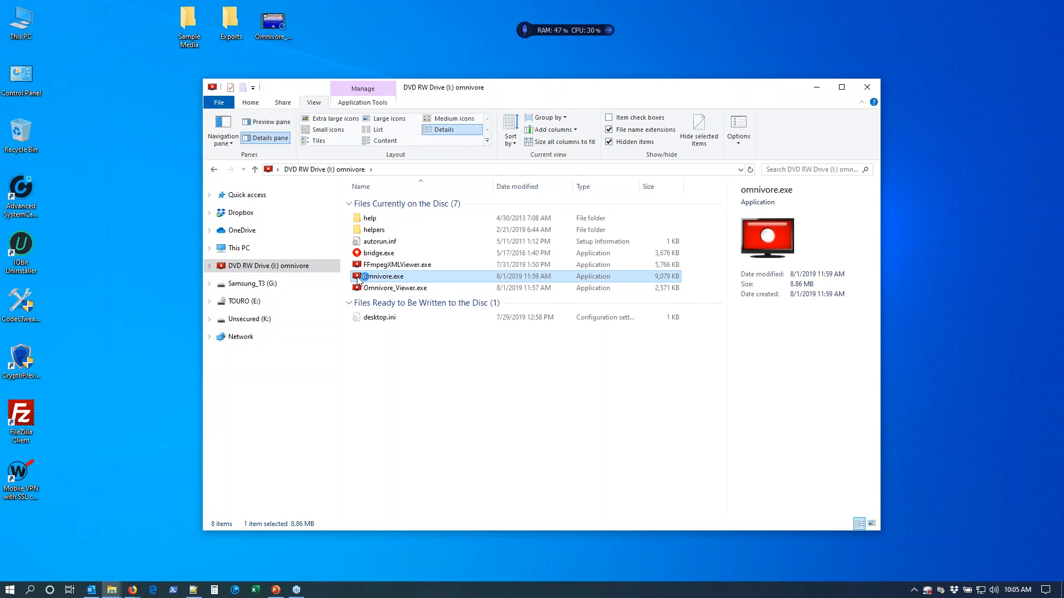
double_click(357, 279)
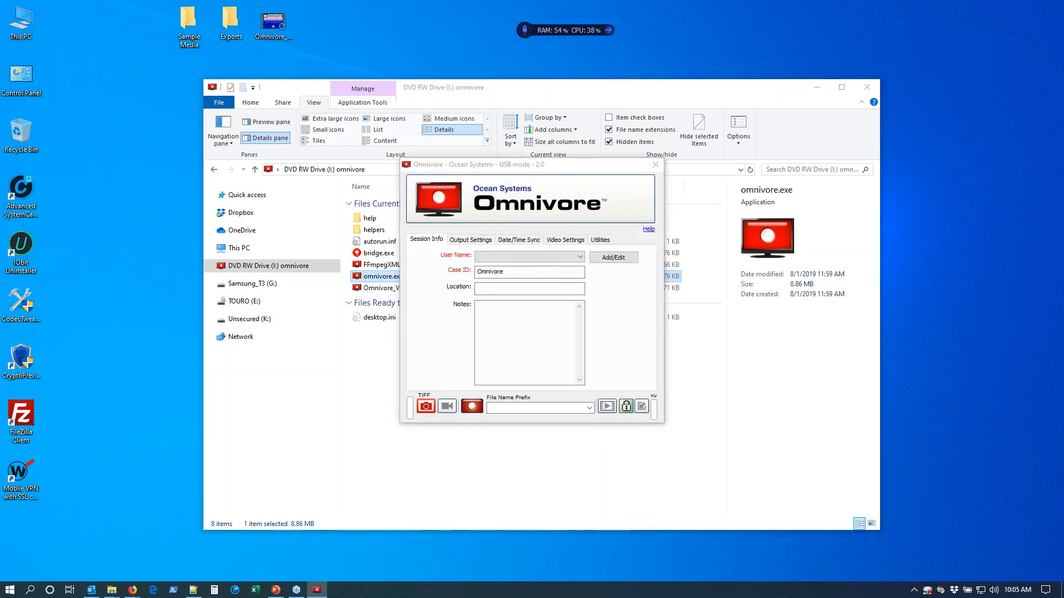
Unlock the secured Omnivore drive by entering the drive password, and lock it again.
left_click(627, 408)
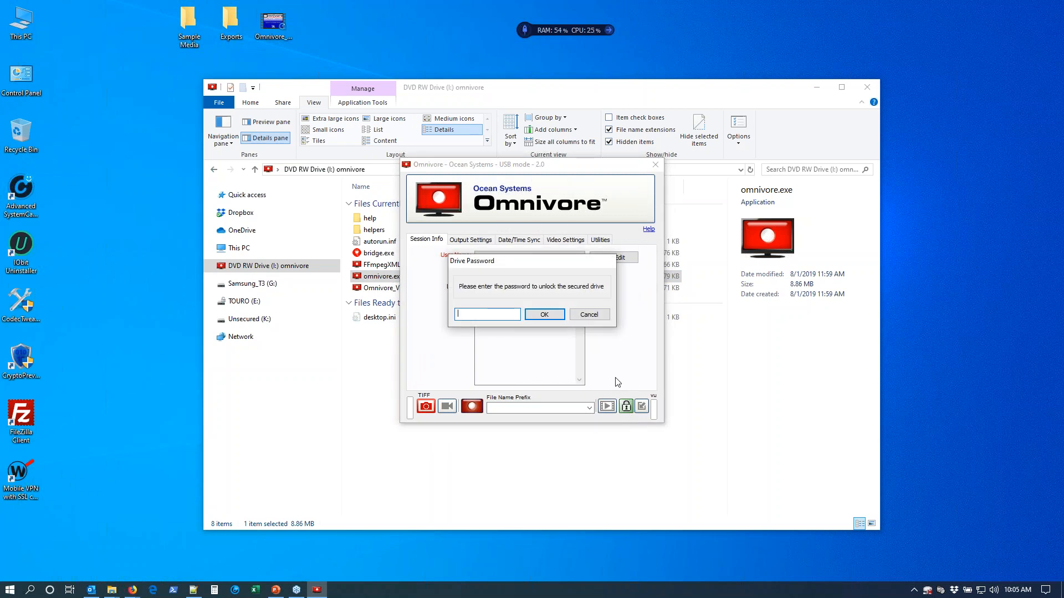
key("Return")
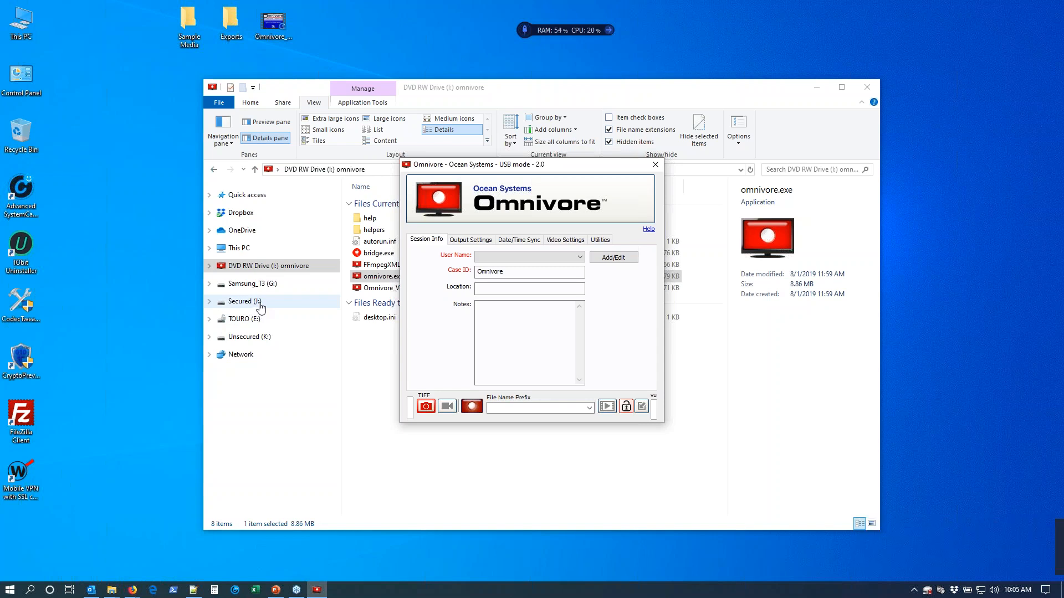
left_click(629, 409)
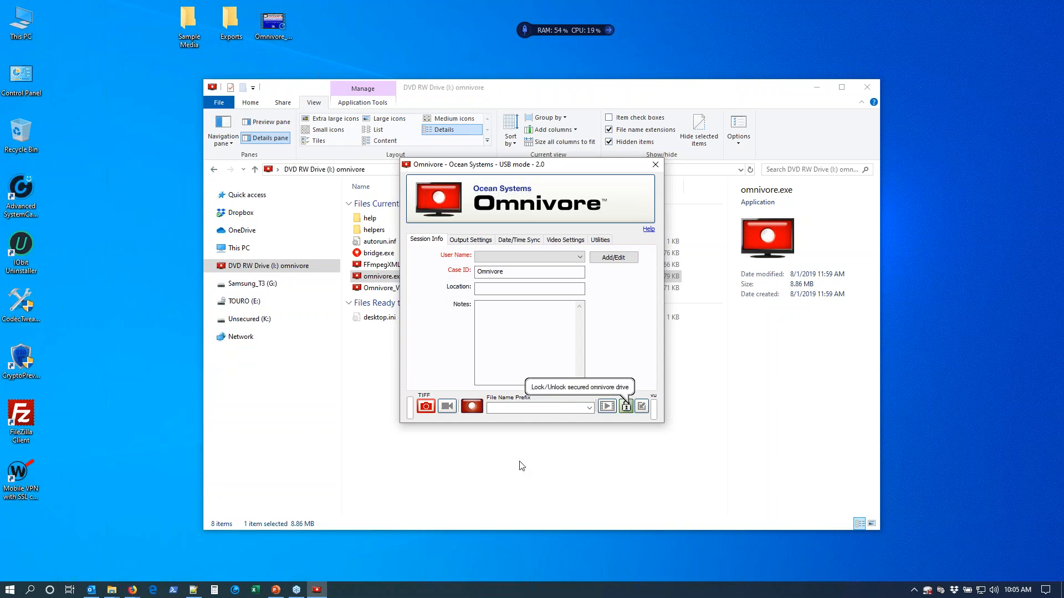
Open the Omnivore help page and move the Omnivore window clear of its guides and links.
left_click_drag(500, 171, 564, 161)
left_click(709, 221)
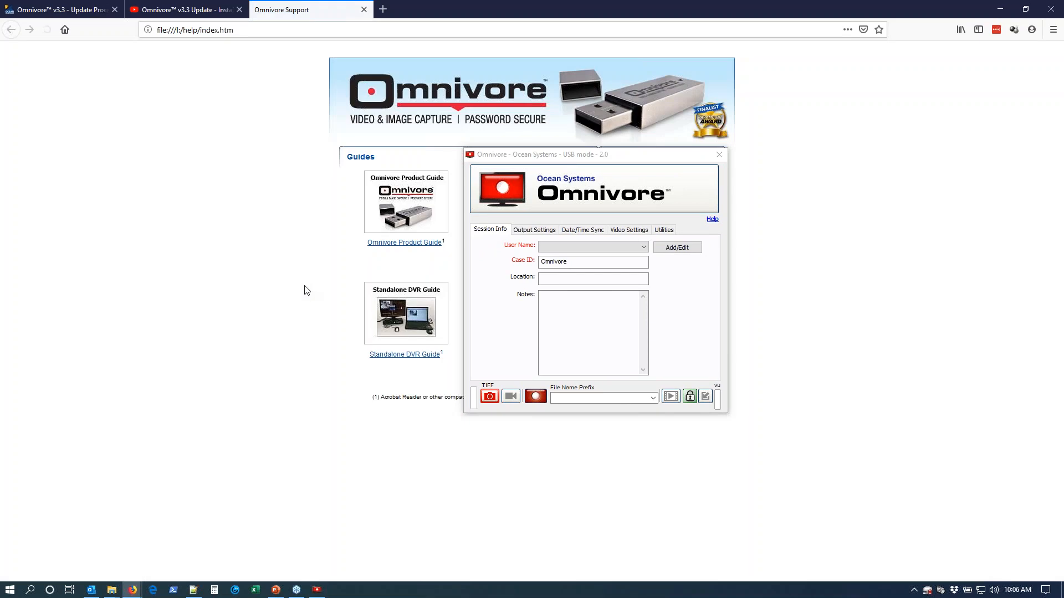
left_click_drag(634, 156, 930, 92)
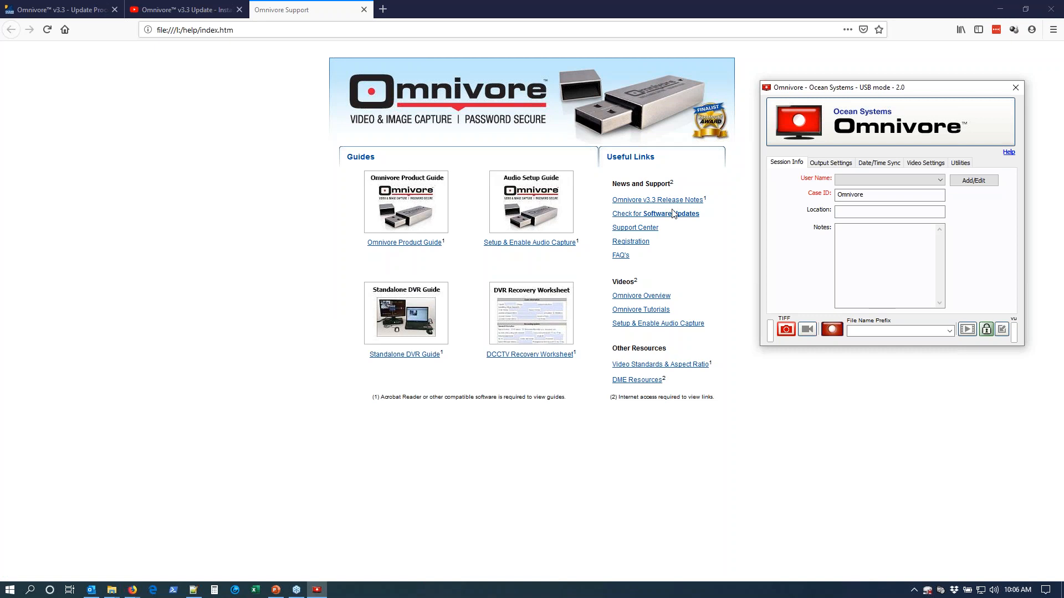
Open the Omnivore Product Guide and read its Omnivore Viewer – FFmpeg Convert section.
left_click(394, 202)
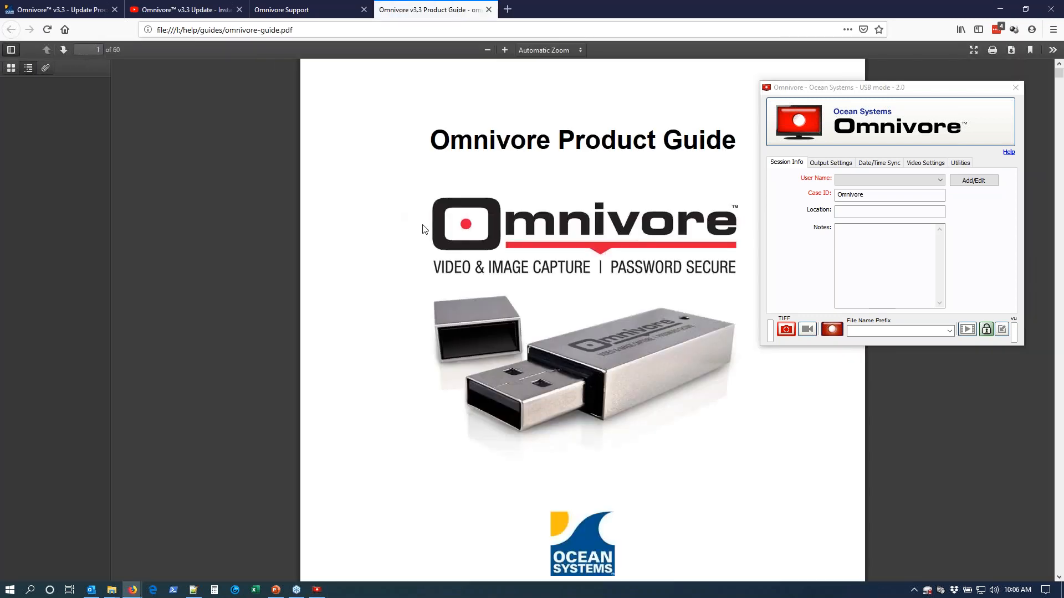
left_click_drag(104, 94, 95, 483)
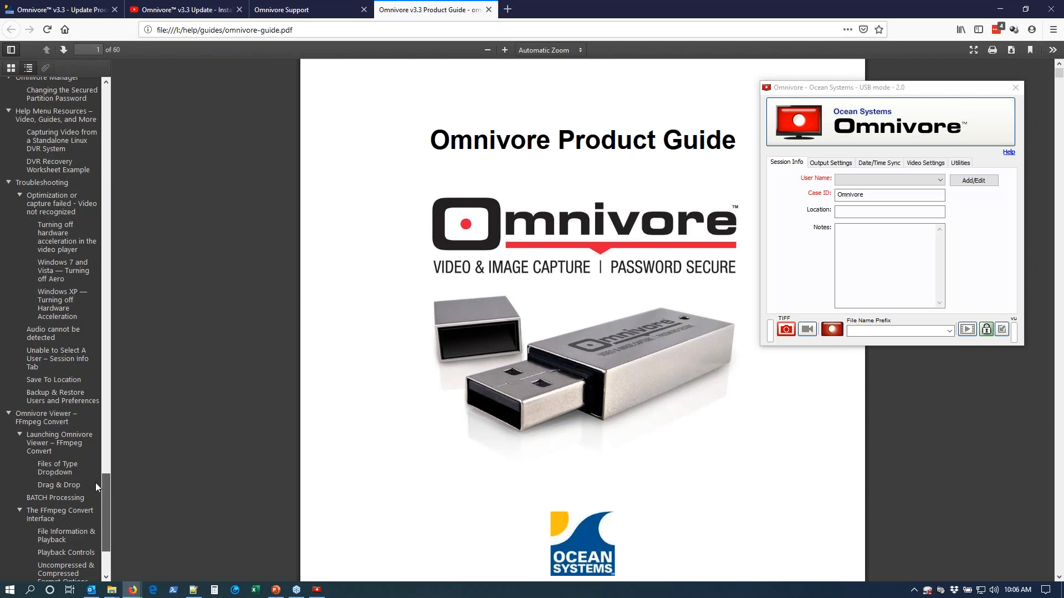
left_click(44, 407)
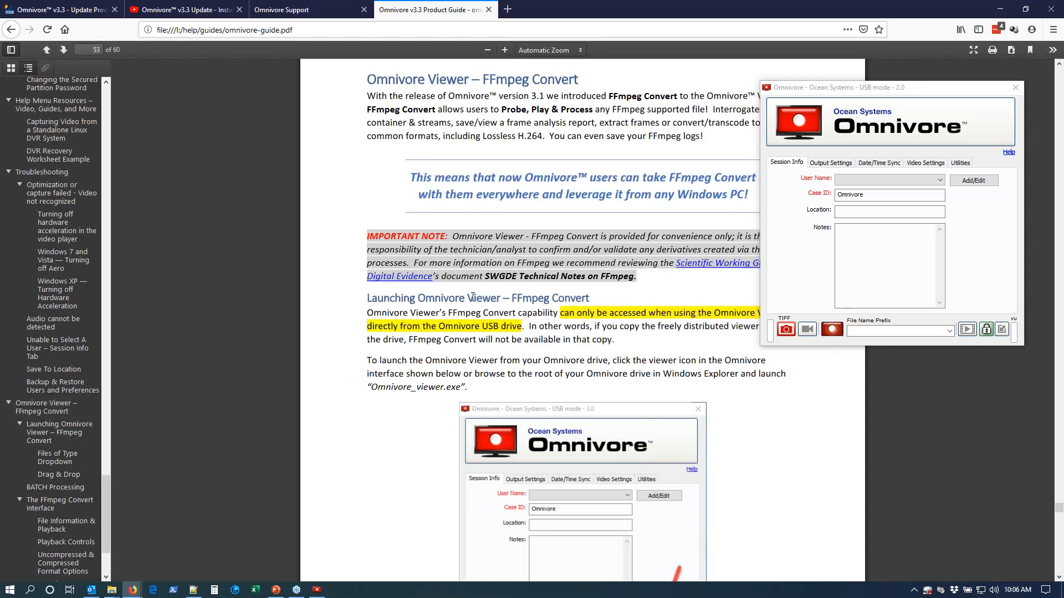
scroll(472, 296, "down", 10)
scroll(472, 302, "down", 7)
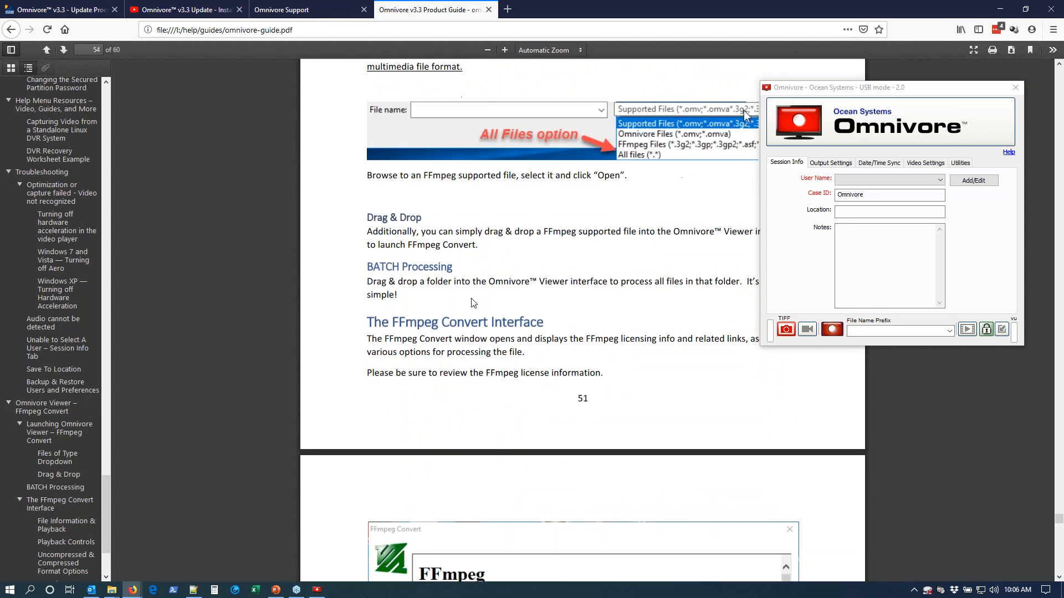
Close the product guide, Omnivore Support and YouTube pages, and minimize the browser.
left_click(489, 10)
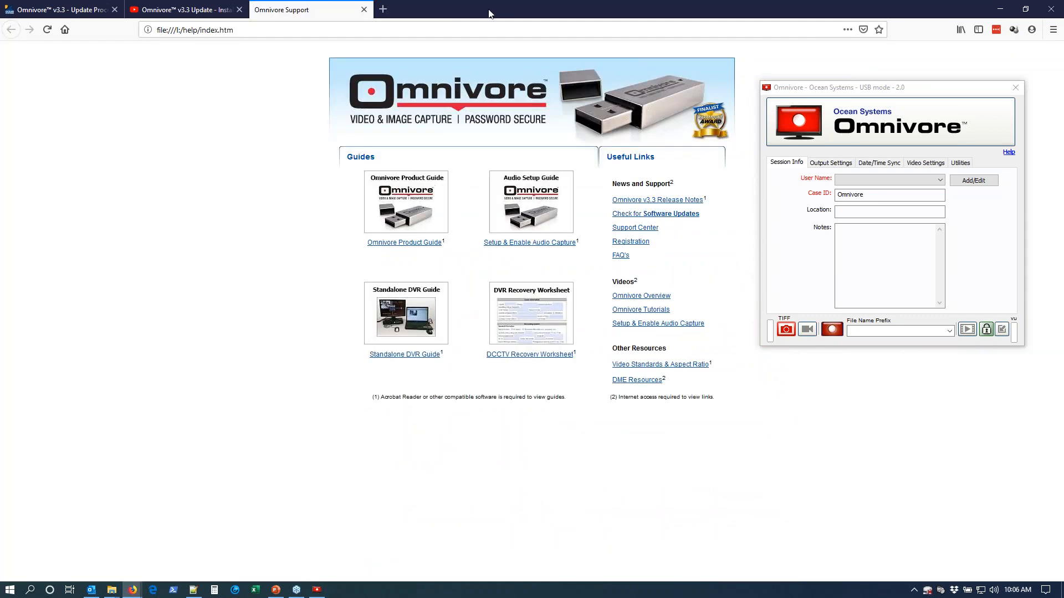
left_click(769, 280)
left_click(364, 9)
left_click(238, 10)
left_click(999, 8)
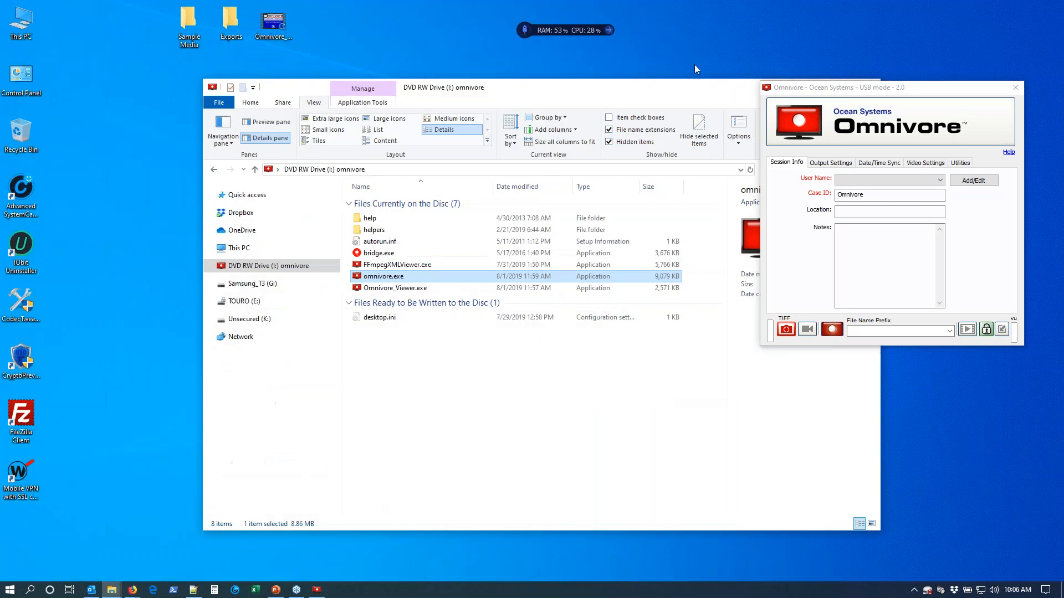
Copy Omnivore_Viewer.exe from the omnivore drive to the desktop, replacing the existing file, and move its icon to a clear spot.
left_click_drag(433, 288, 166, 237)
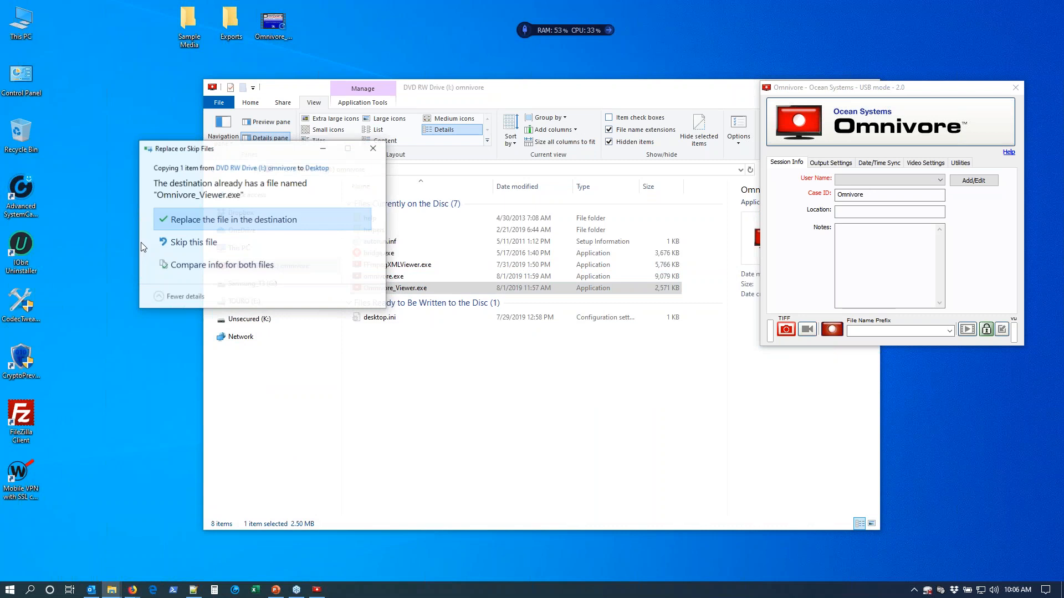
left_click(189, 219)
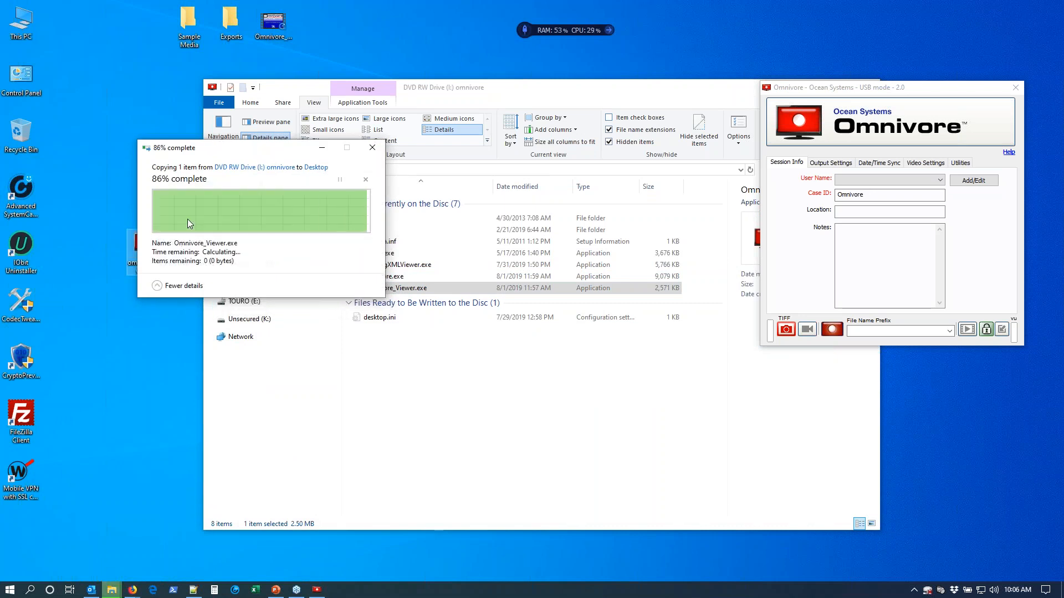
left_click_drag(163, 249, 158, 212)
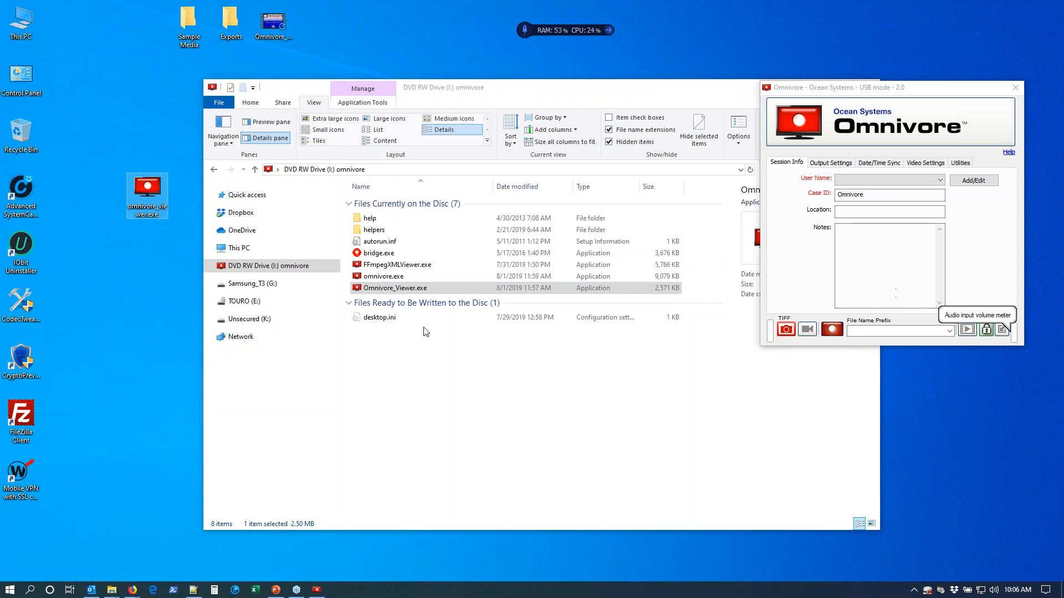
Launch the desktop copy of Omnivore Viewer, check which file types it can open, and close it.
double_click(148, 198)
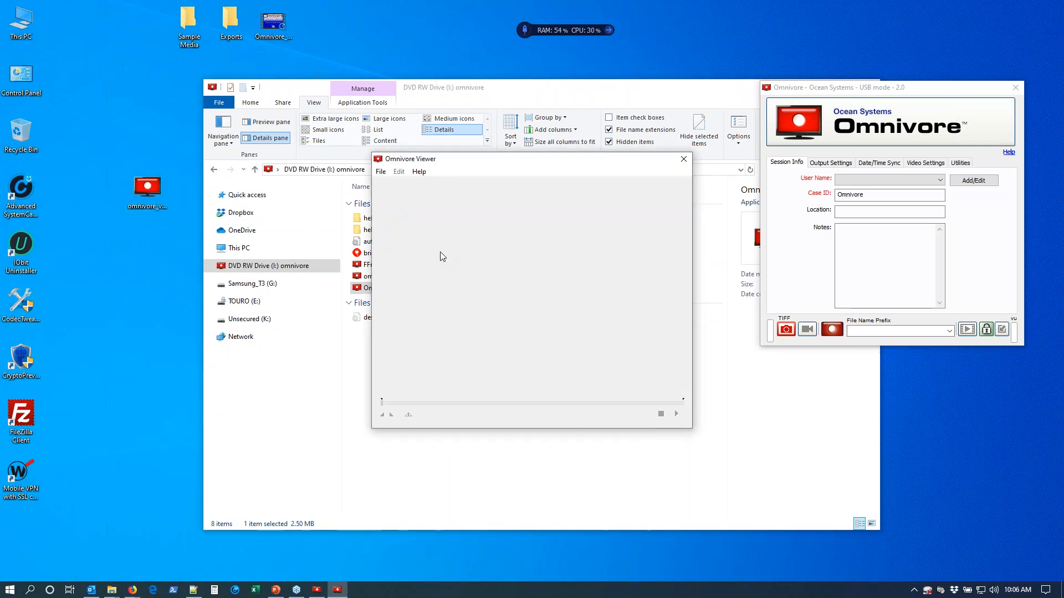
left_click(382, 173)
left_click(405, 185)
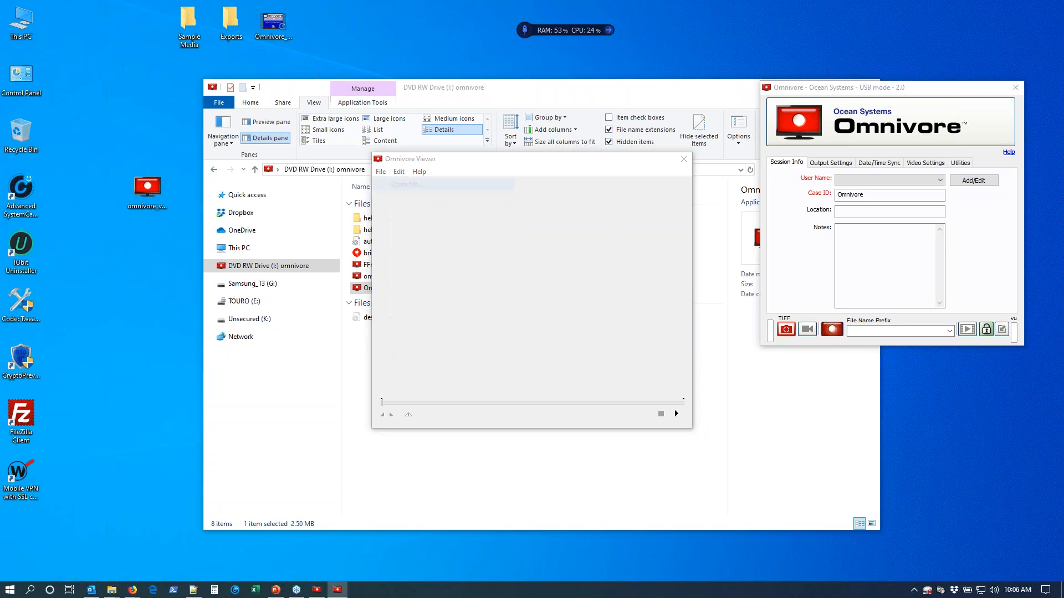
left_click(796, 419)
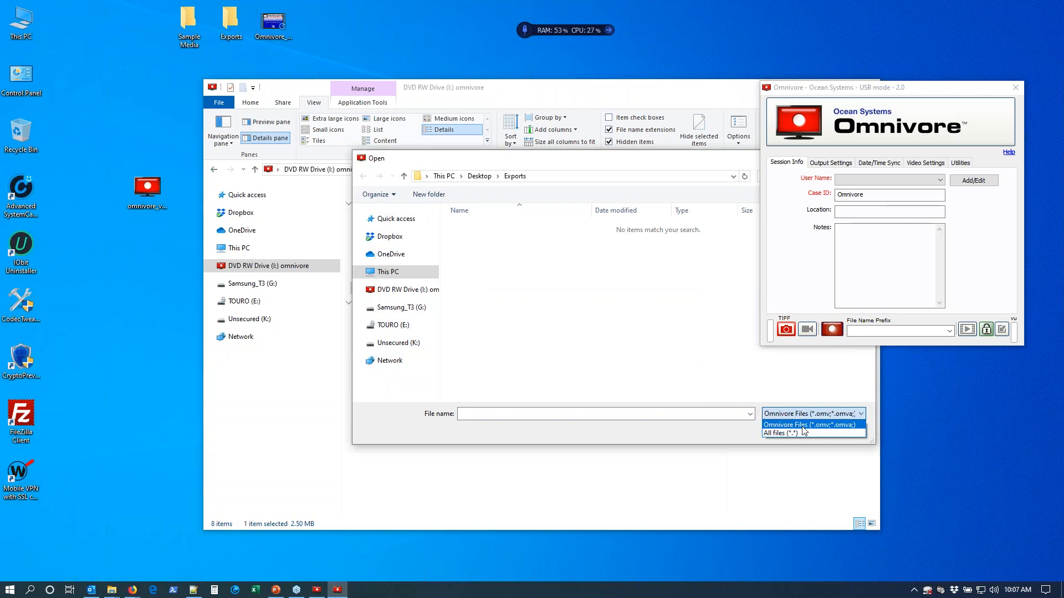
left_click(491, 298)
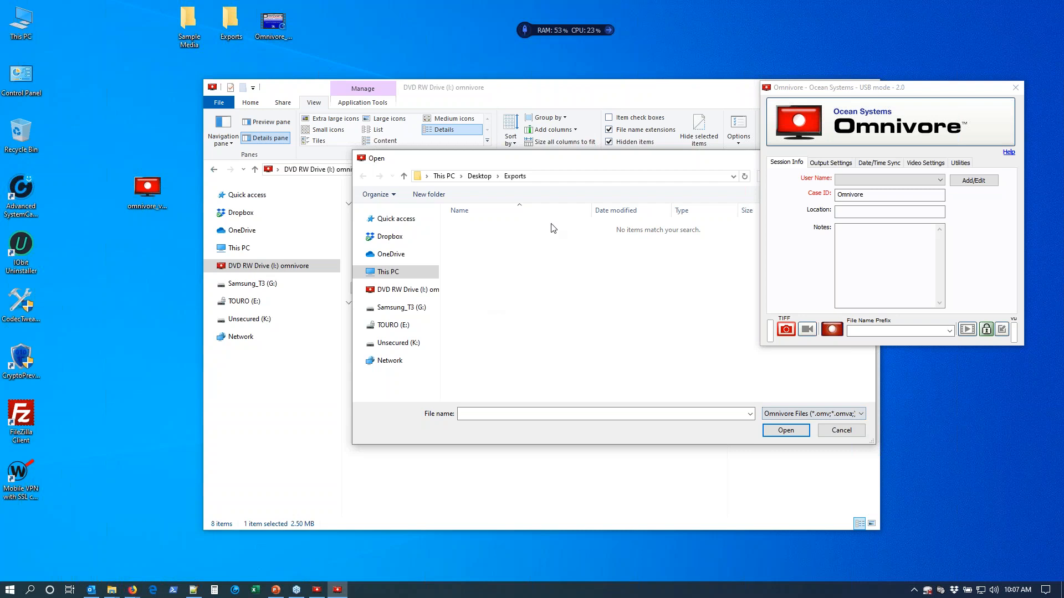
left_click_drag(583, 166, 454, 174)
left_click(738, 166)
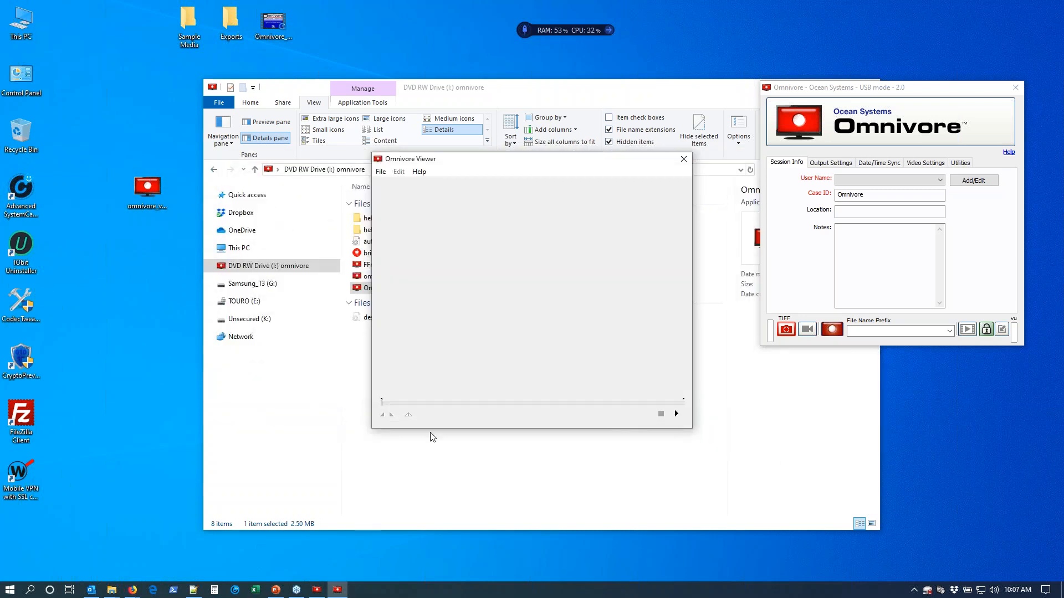
left_click(684, 159)
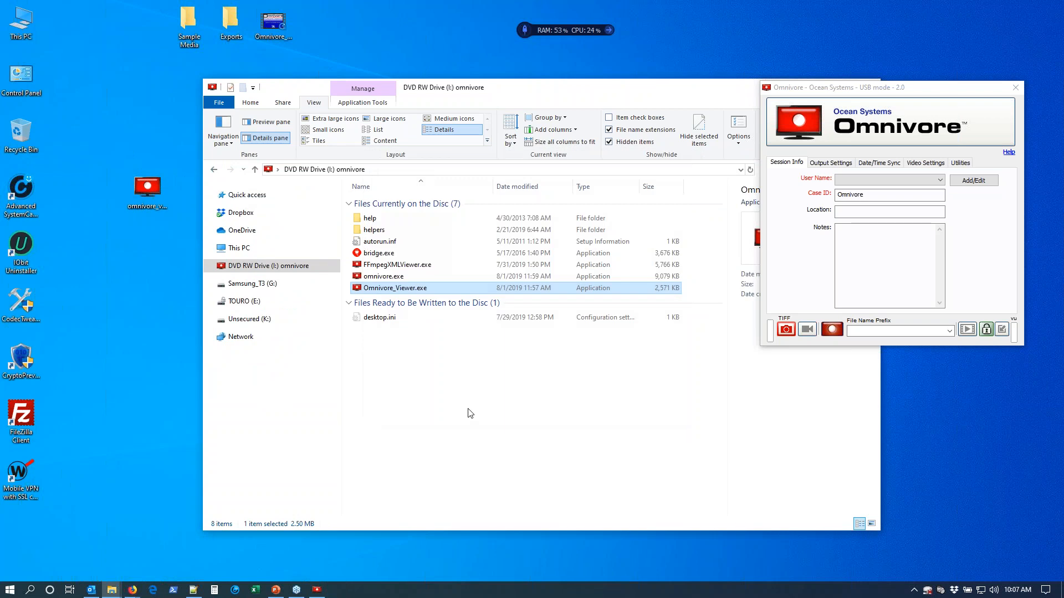
Launch Omnivore_Viewer.exe from the omnivore drive and check which file types it can open.
double_click(395, 289)
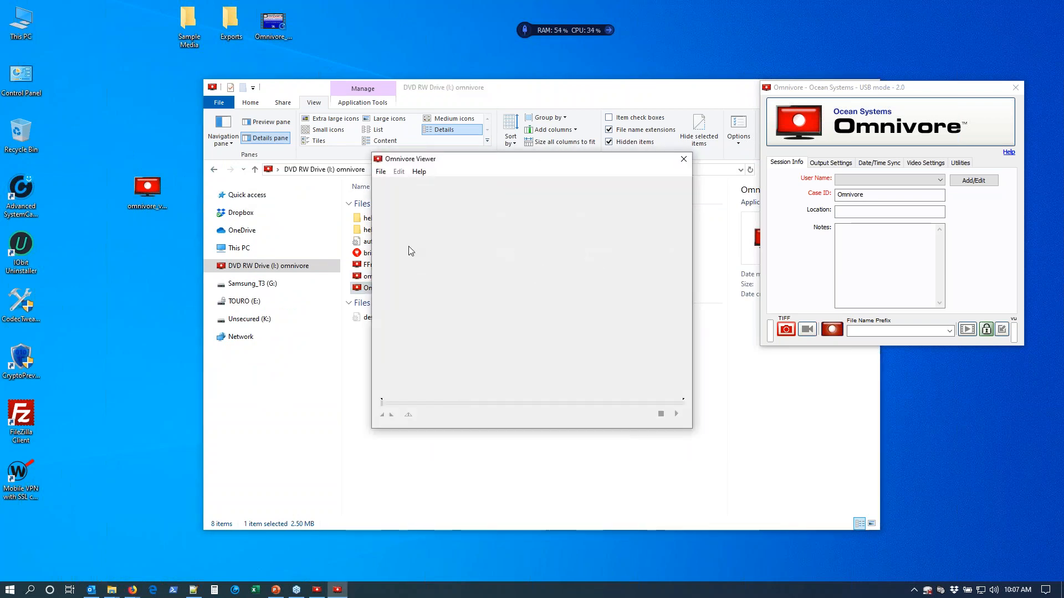
left_click(381, 173)
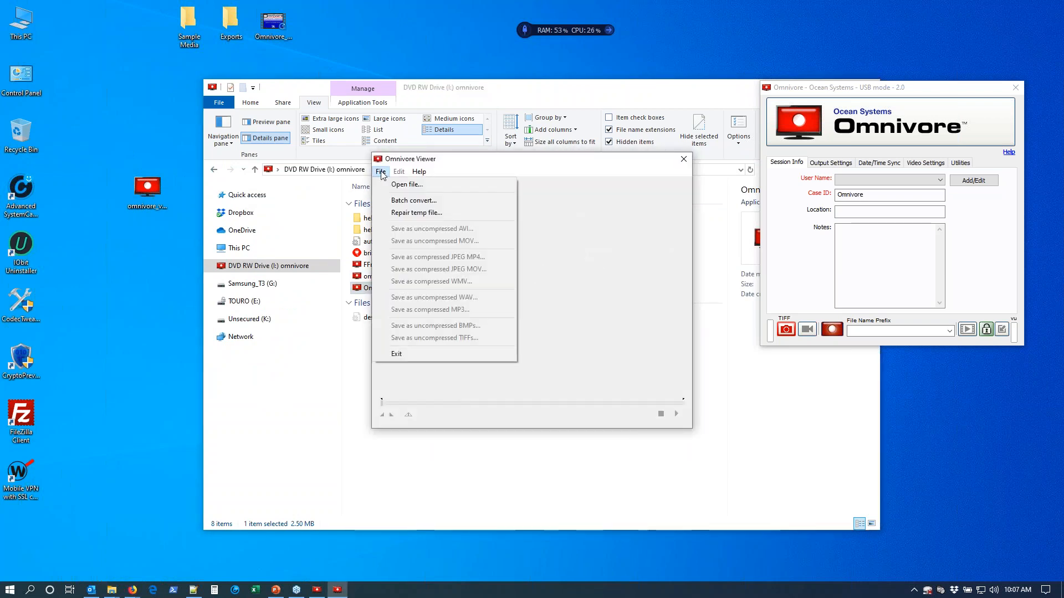
left_click(408, 184)
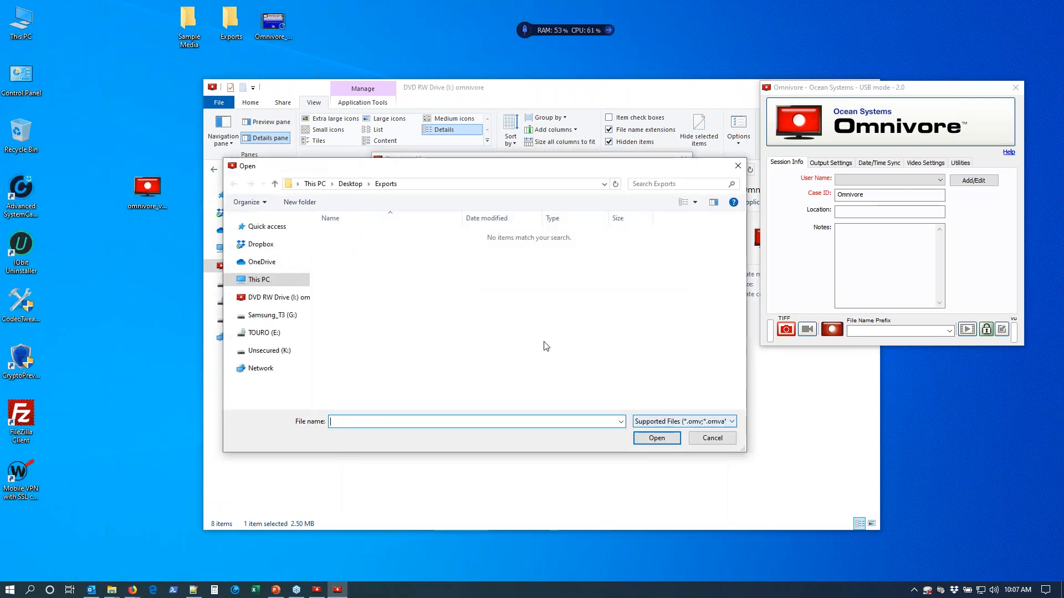
left_click(683, 422)
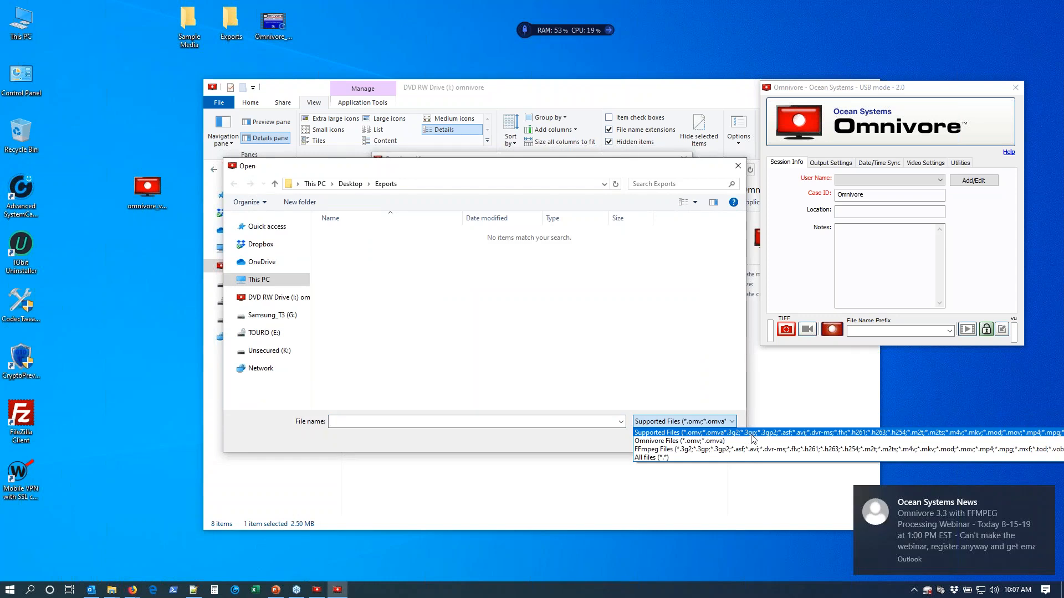
left_click(586, 387)
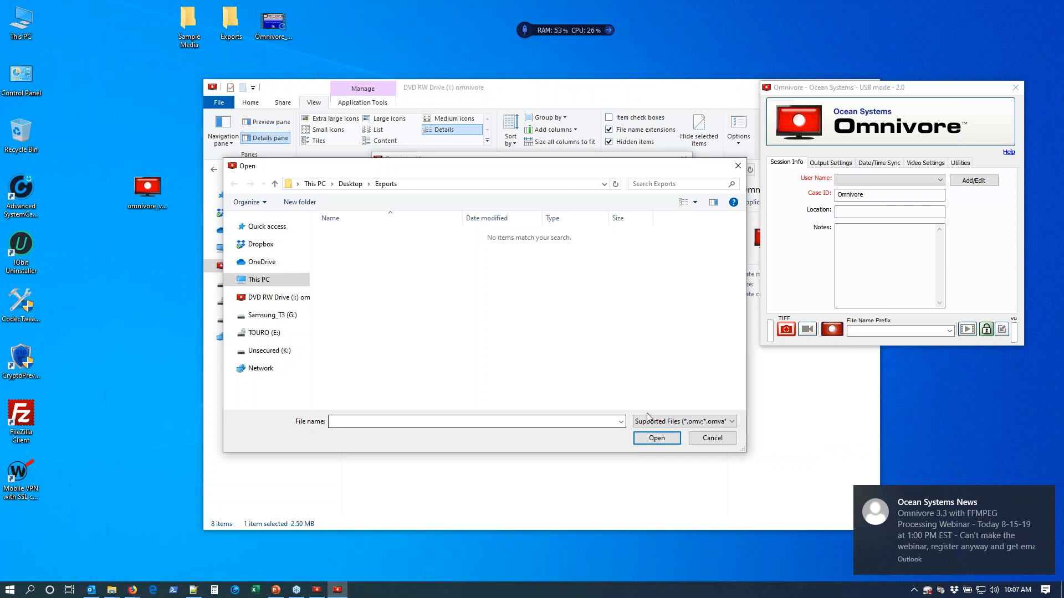
Open Main Clark HR.avi from the Sample Media folder on the desktop in Omnivore Viewer.
left_click(357, 185)
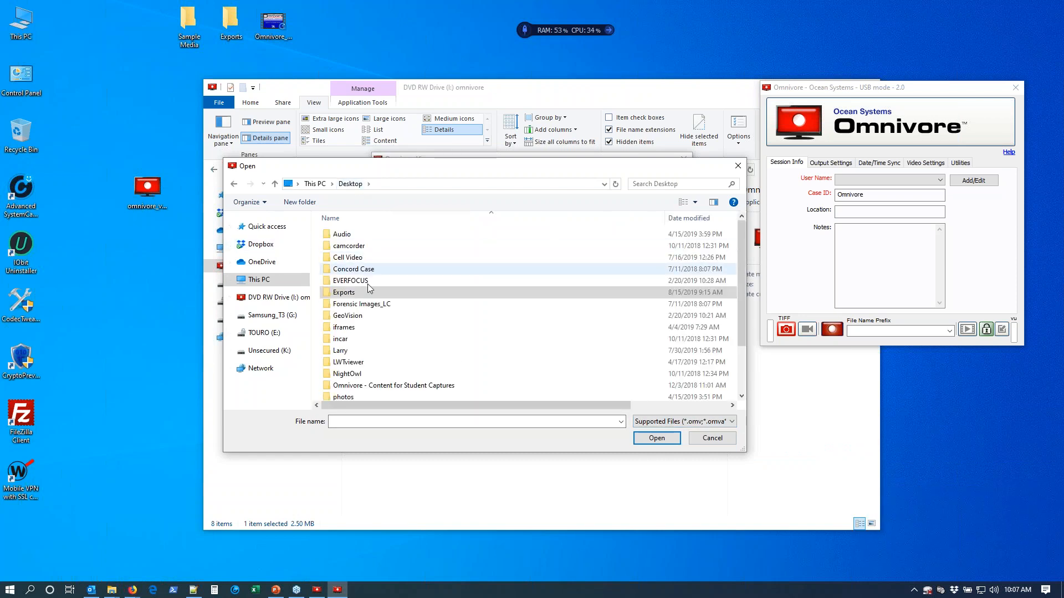
scroll(381, 358, "down", 2)
double_click(384, 363)
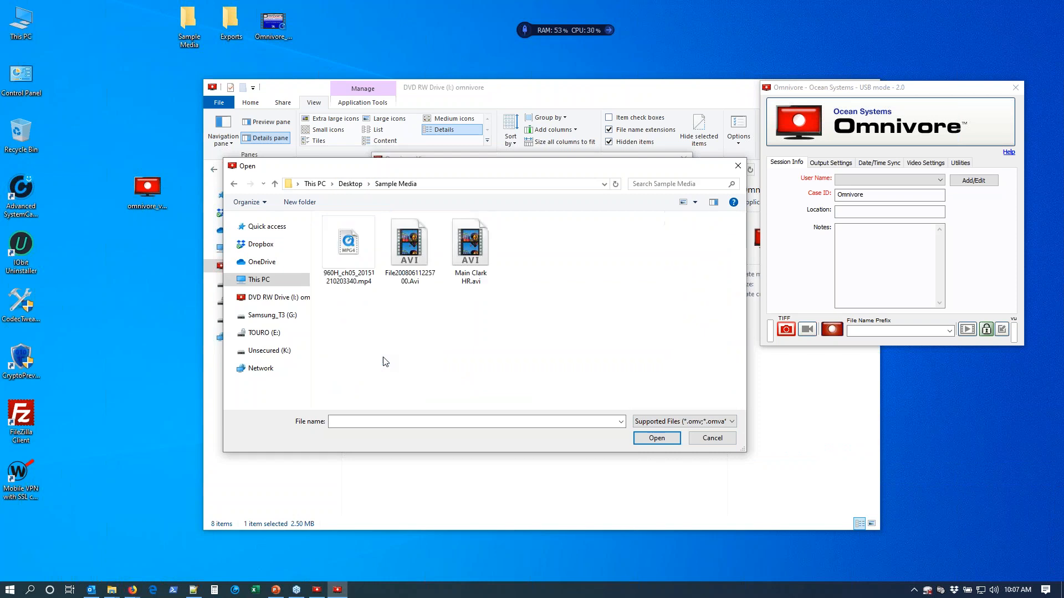
left_click(465, 258)
left_click(672, 439)
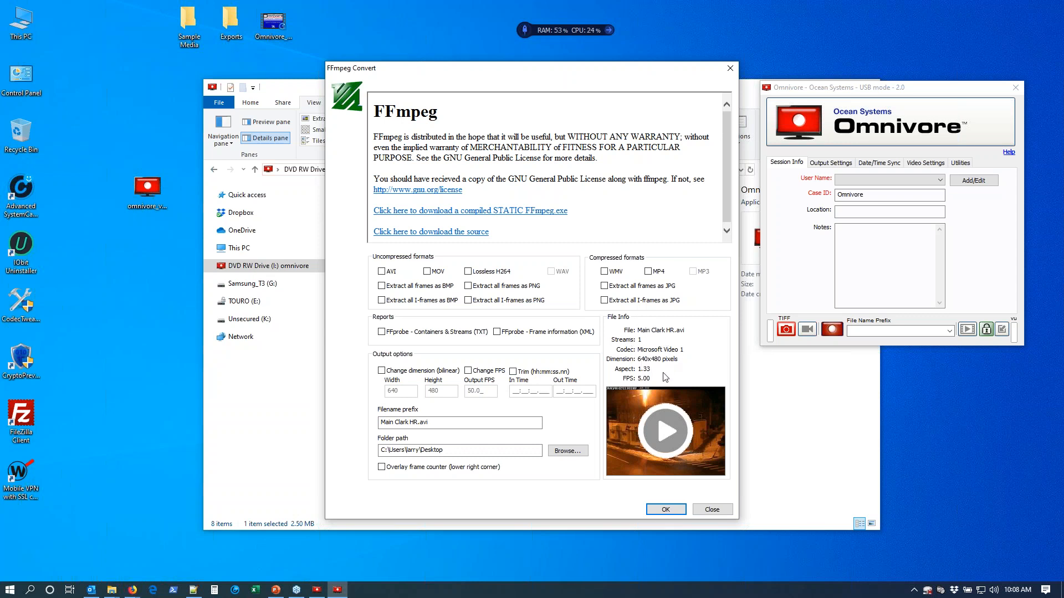
Play the Main Clark HR.avi preview twice, closing the player each time, and close the FFmpeg Convert window.
left_click(668, 432)
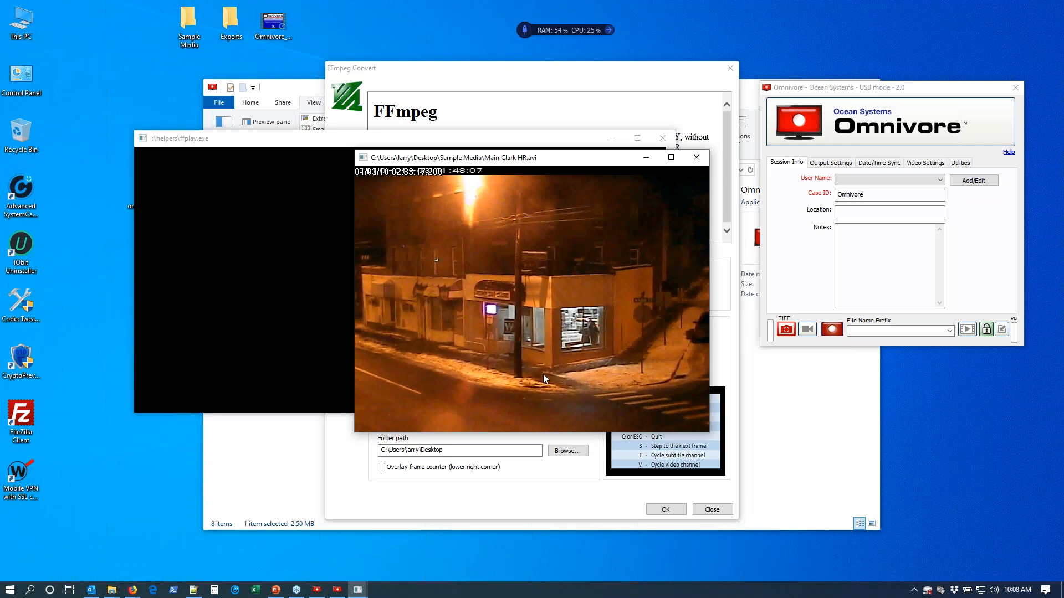
left_click(698, 164)
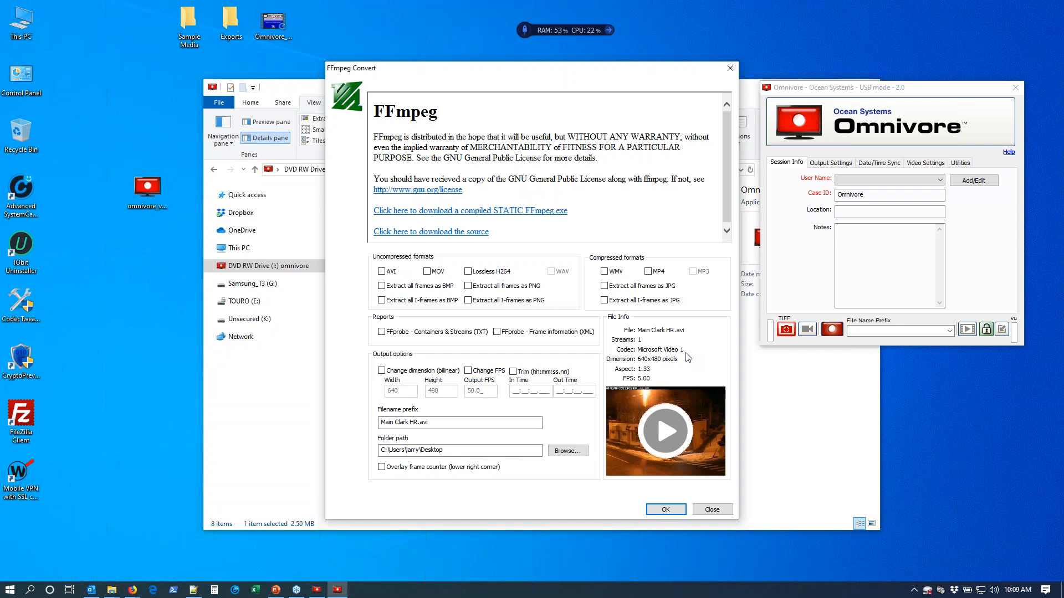
left_click(658, 432)
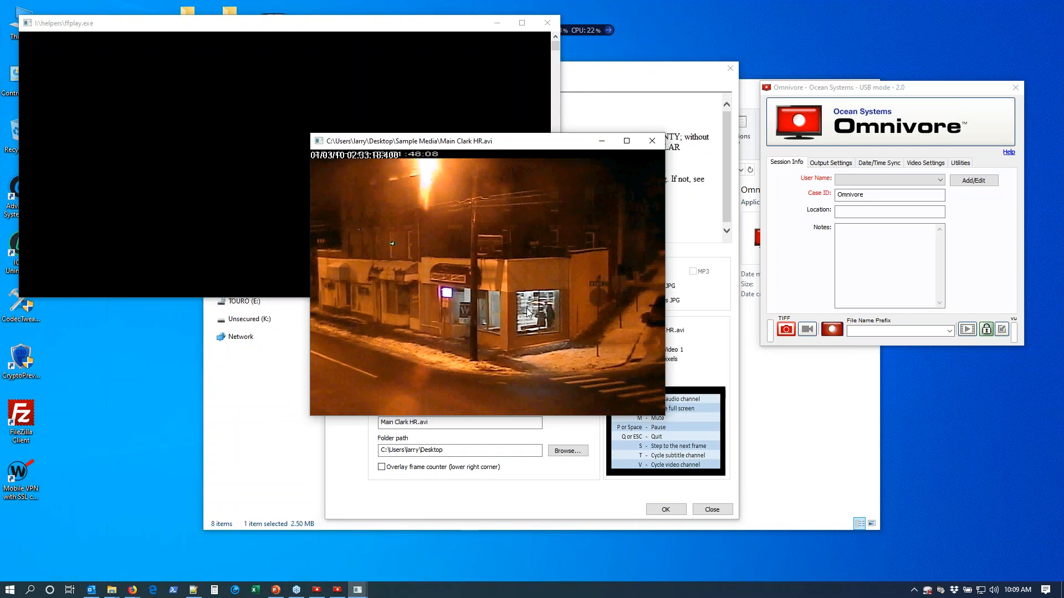
left_click_drag(562, 146, 513, 140)
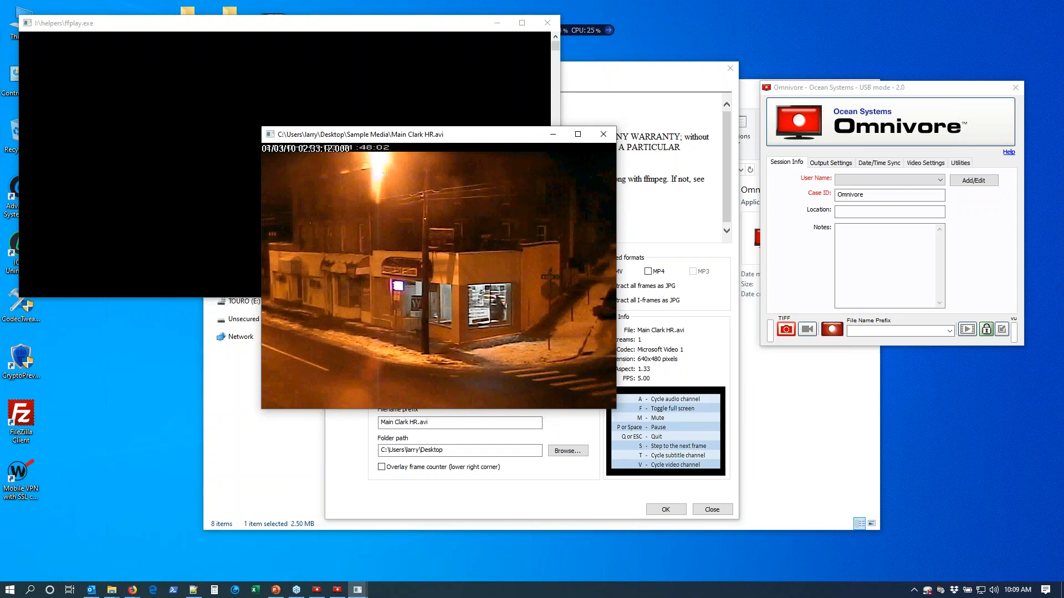
left_click(604, 136)
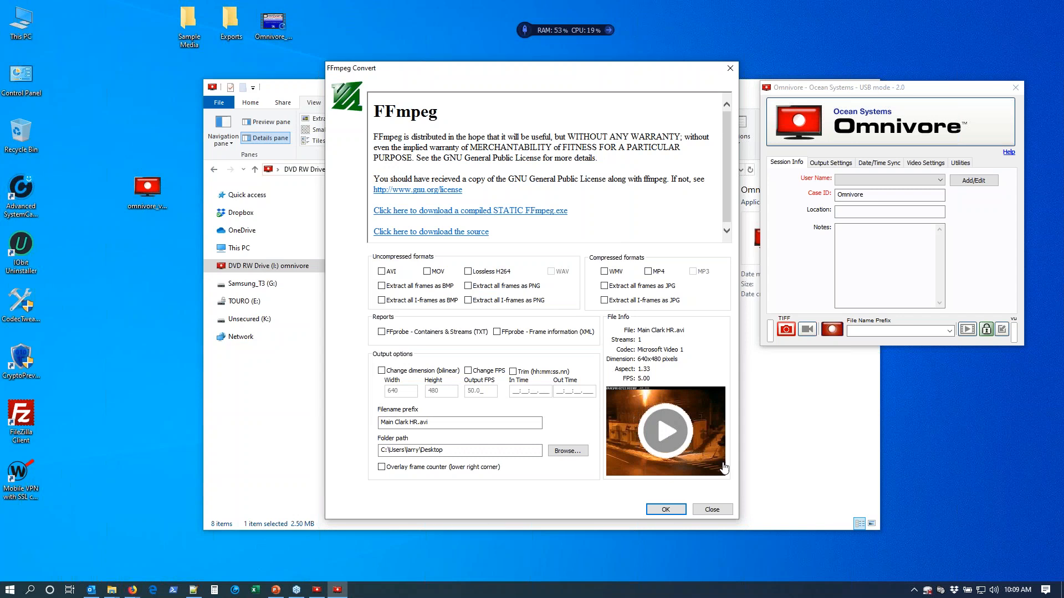
left_click(712, 509)
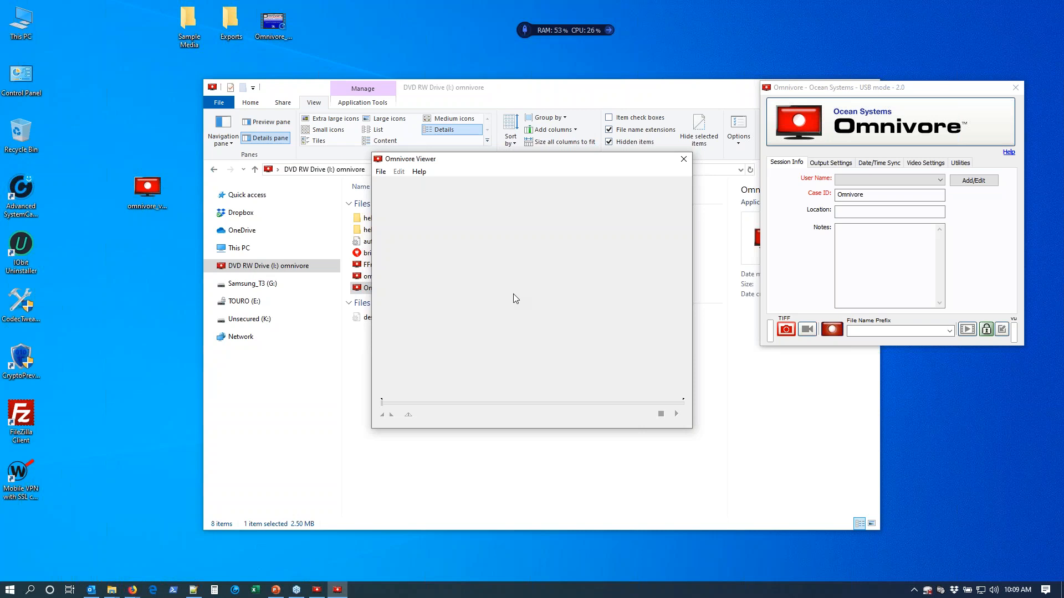
Open the desktop's Sample Media folder beside Omnivore Viewer and load SSPX0059.3g2 from it into the viewer.
left_click(380, 172)
left_click(609, 218)
left_click(182, 26)
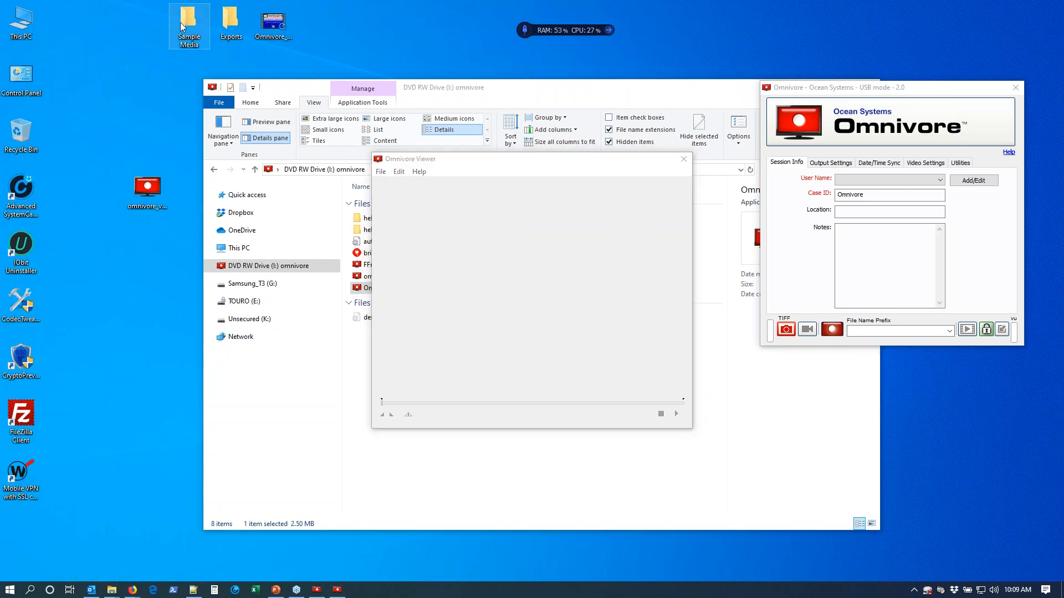
double_click(183, 26)
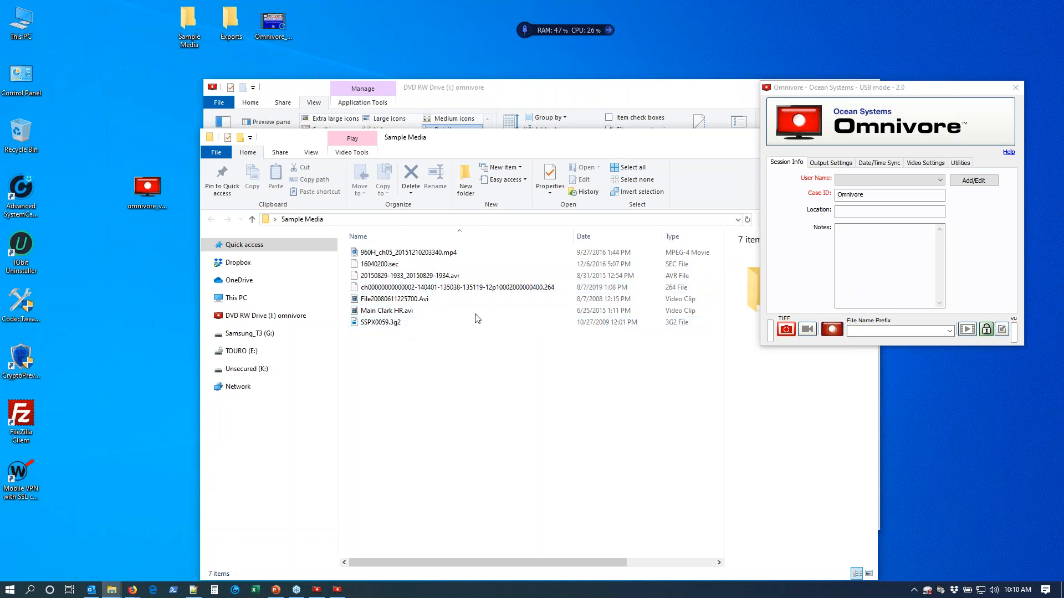
left_click_drag(489, 138, 909, 165)
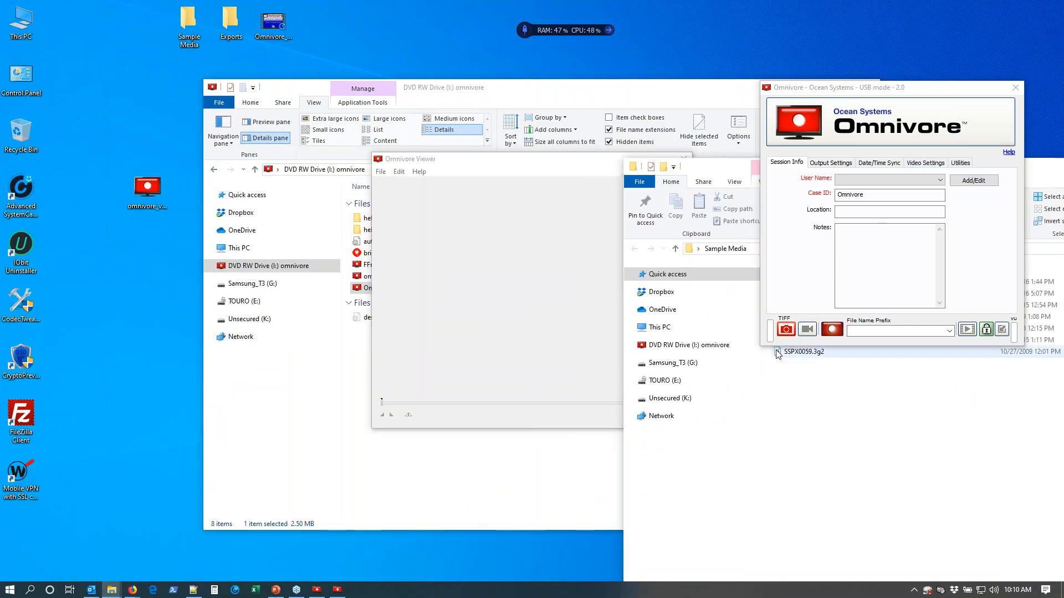
left_click_drag(788, 353, 465, 256)
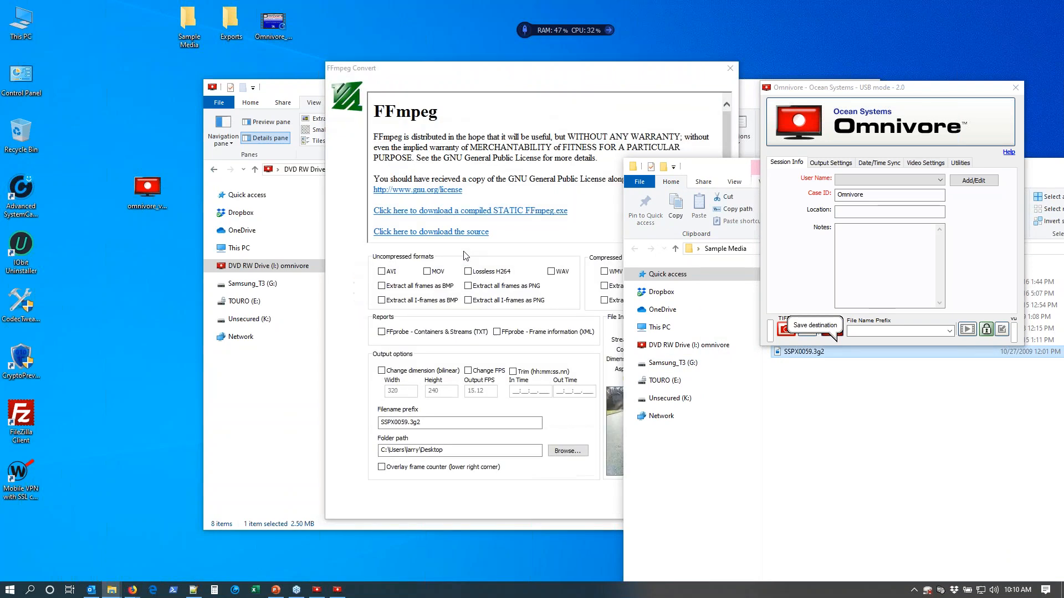
Close the Sample Media folder, the Omnivore capture tool and the omnivore drive window.
left_click_drag(1060, 170, 448, 139)
left_click(676, 135)
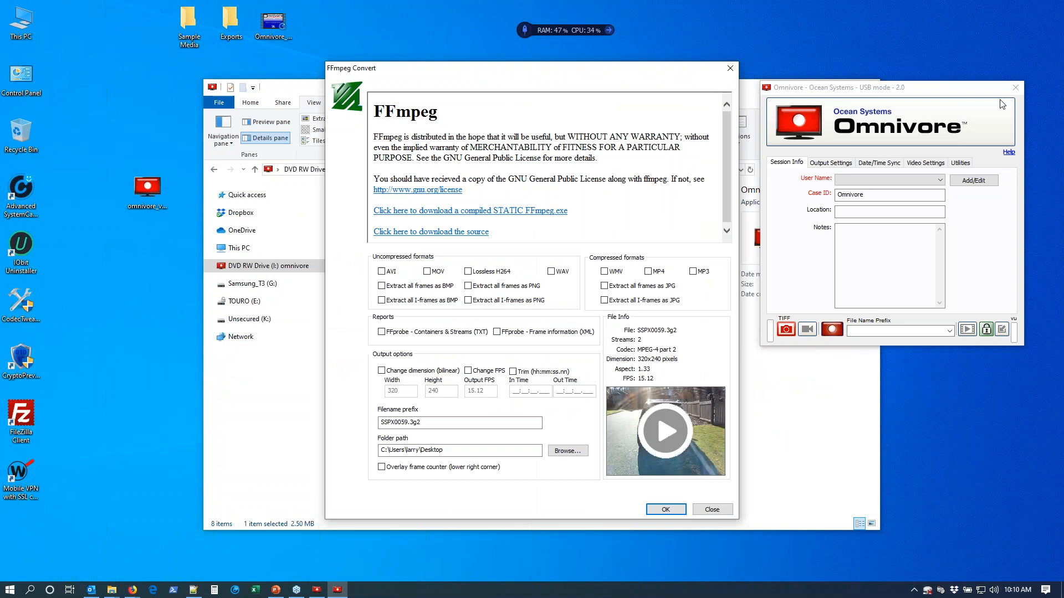
left_click(1015, 87)
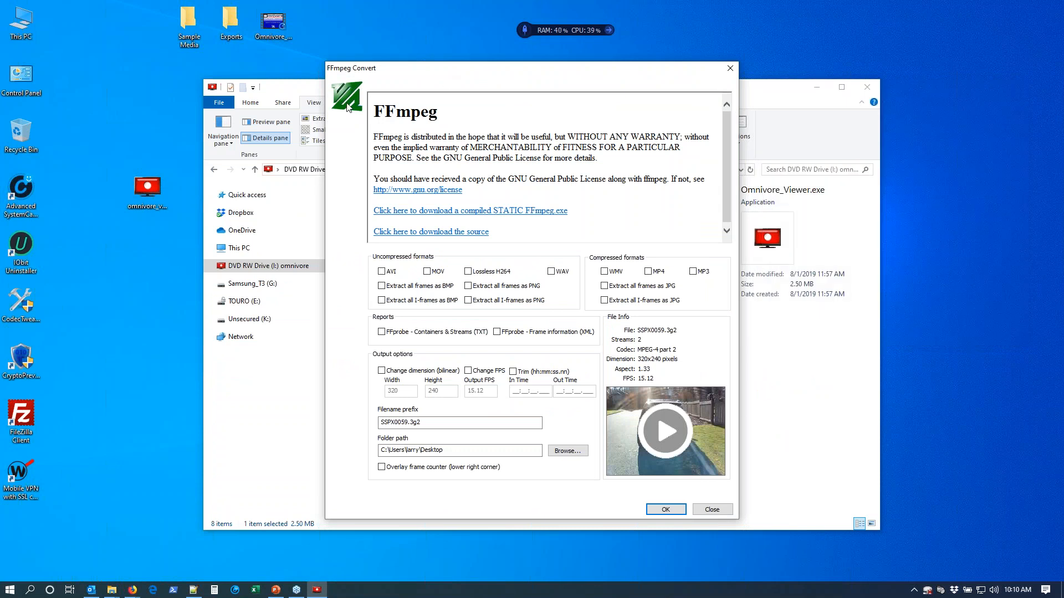
left_click(867, 87)
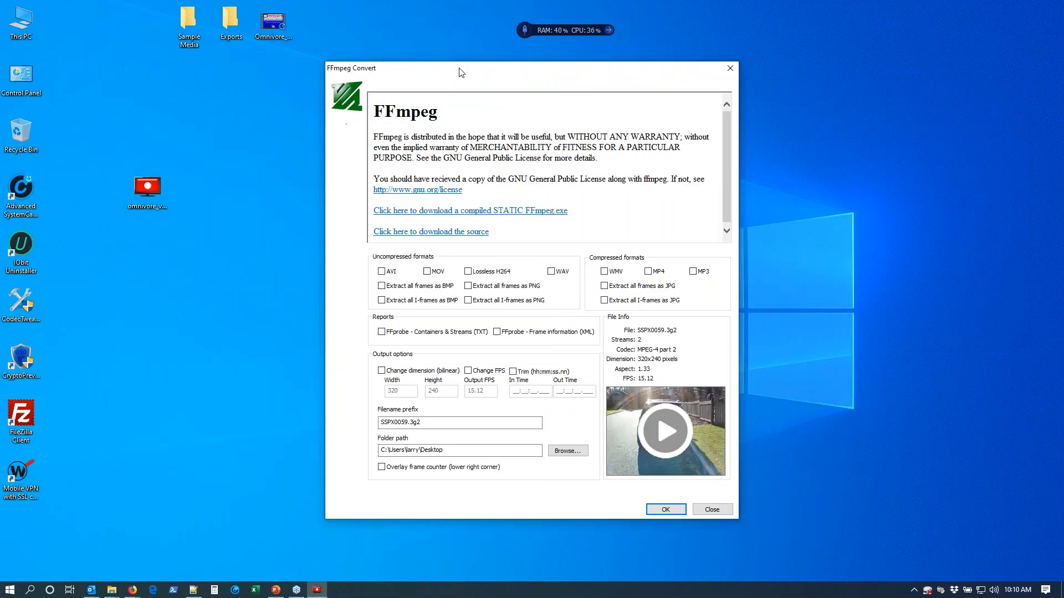
Shift the FFmpeg Convert window slightly, play the SSPX0059.3g2 preview and close the player.
left_click_drag(462, 73, 483, 77)
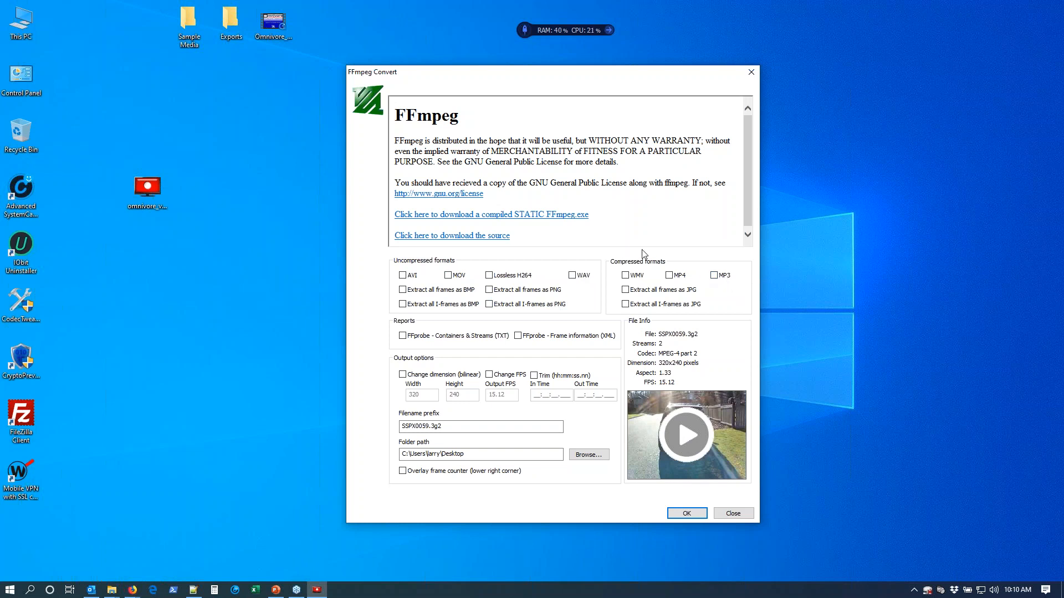
left_click(684, 435)
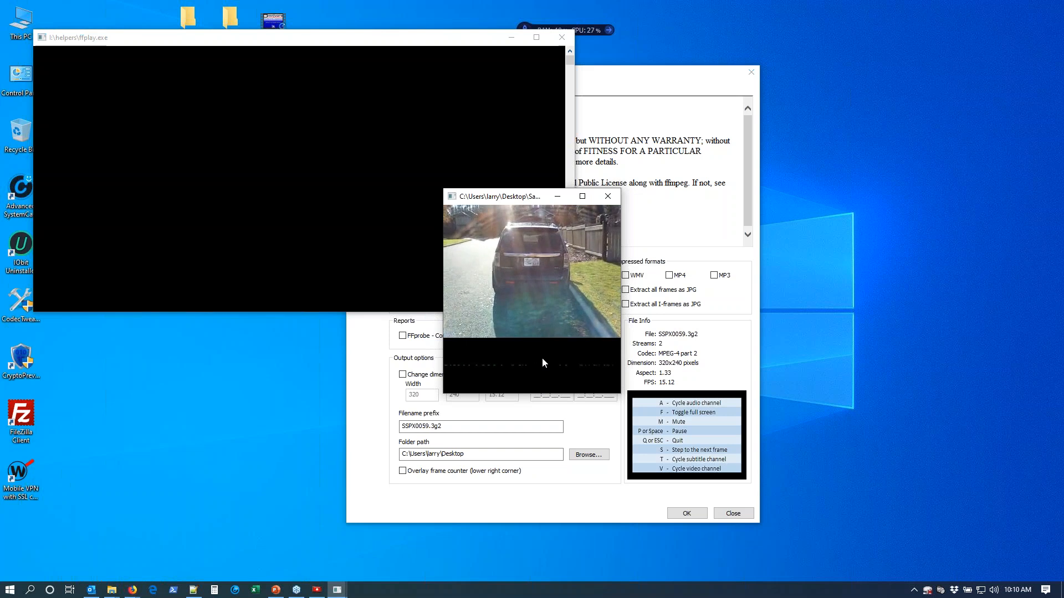
left_click(608, 201)
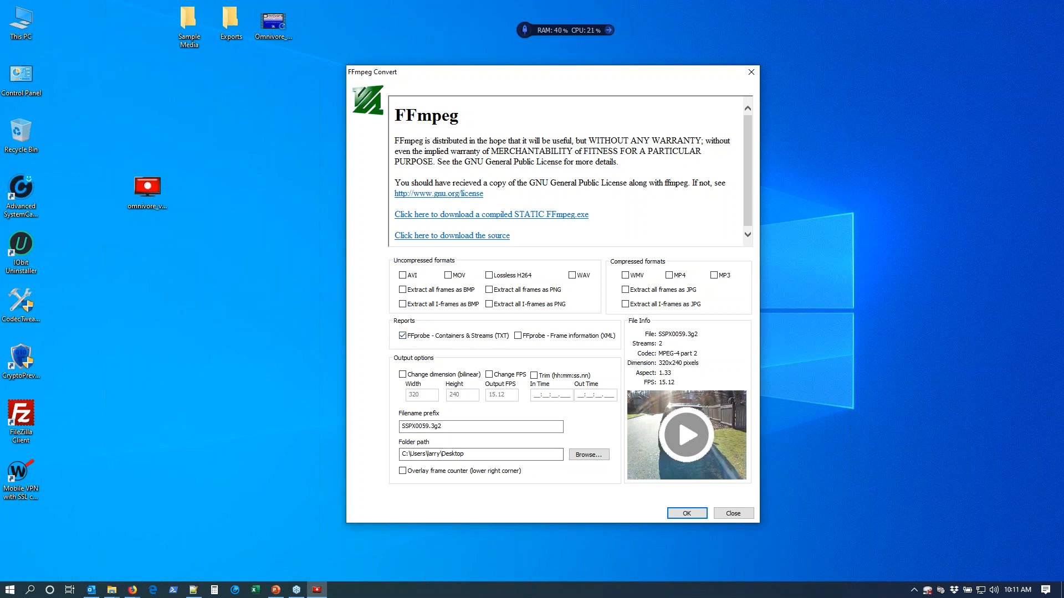
Generate the FFprobe Containers & Streams (TXT) report for SSPX0059.3g2 into the desktop's Exports folder.
left_click(587, 454)
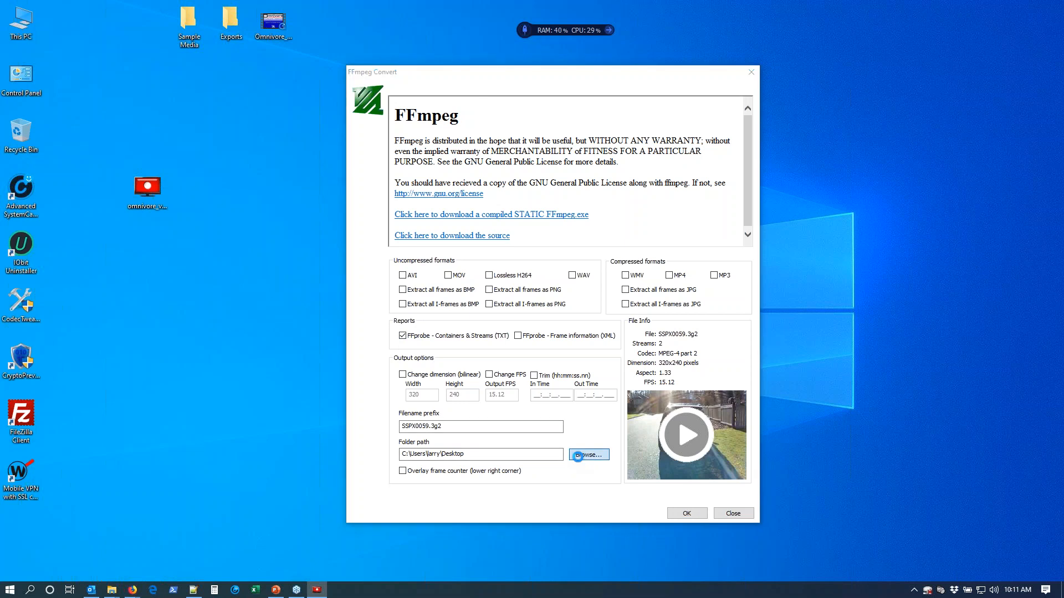
left_click(500, 180)
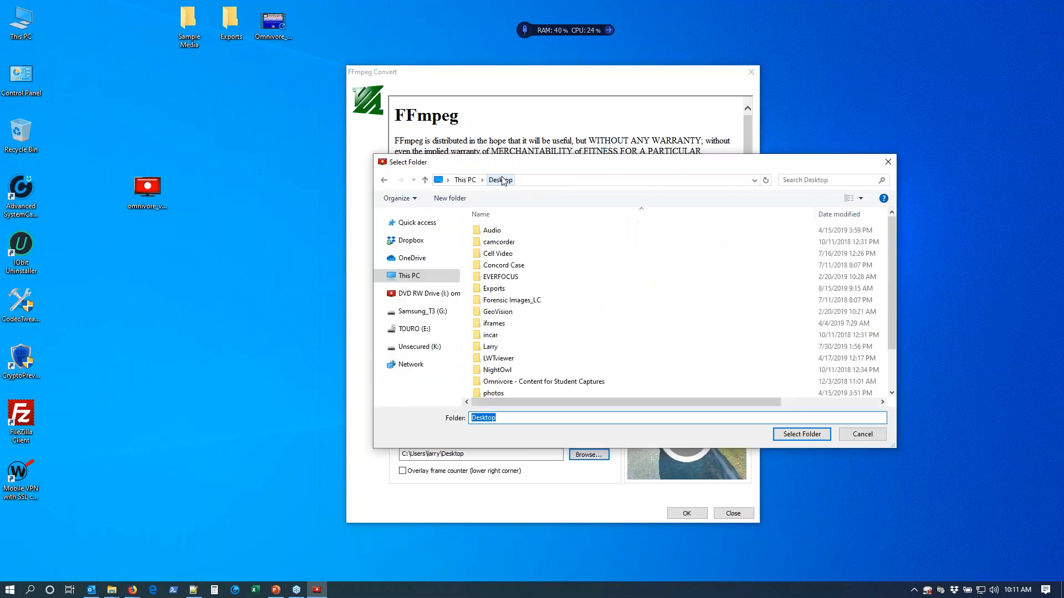
left_click(510, 290)
left_click(804, 434)
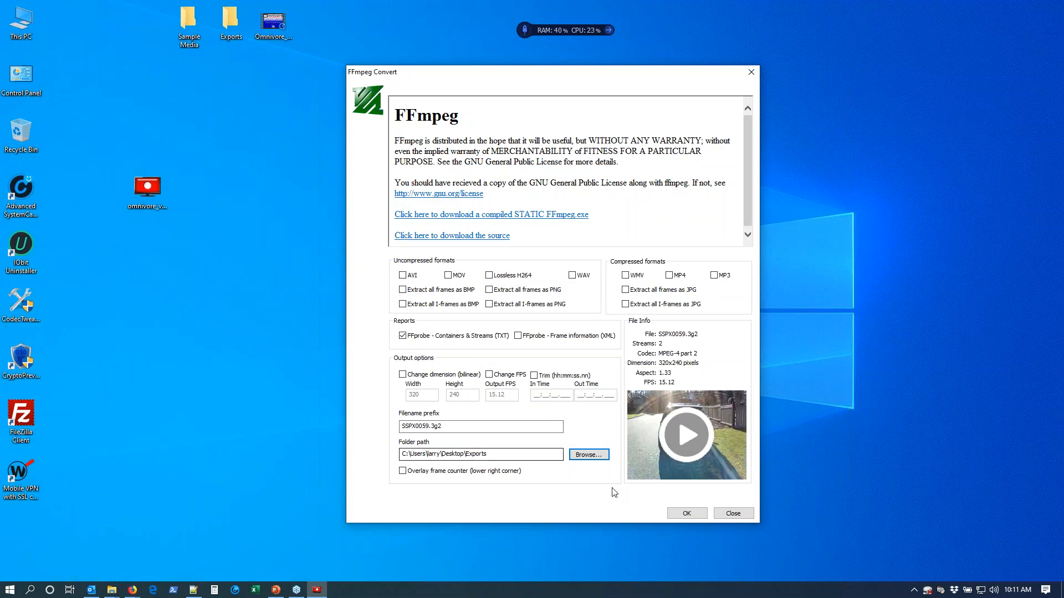
left_click(684, 514)
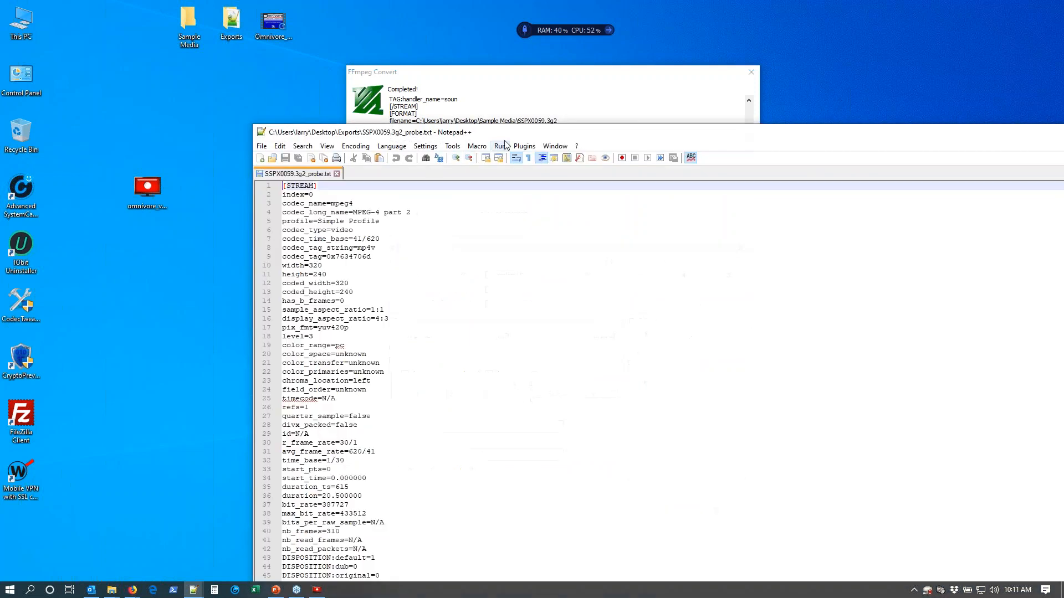
Examine the video stream, audio stream and format sections of SSPX0059.3g2_probe.txt, and close the report.
left_click_drag(504, 131, 387, 48)
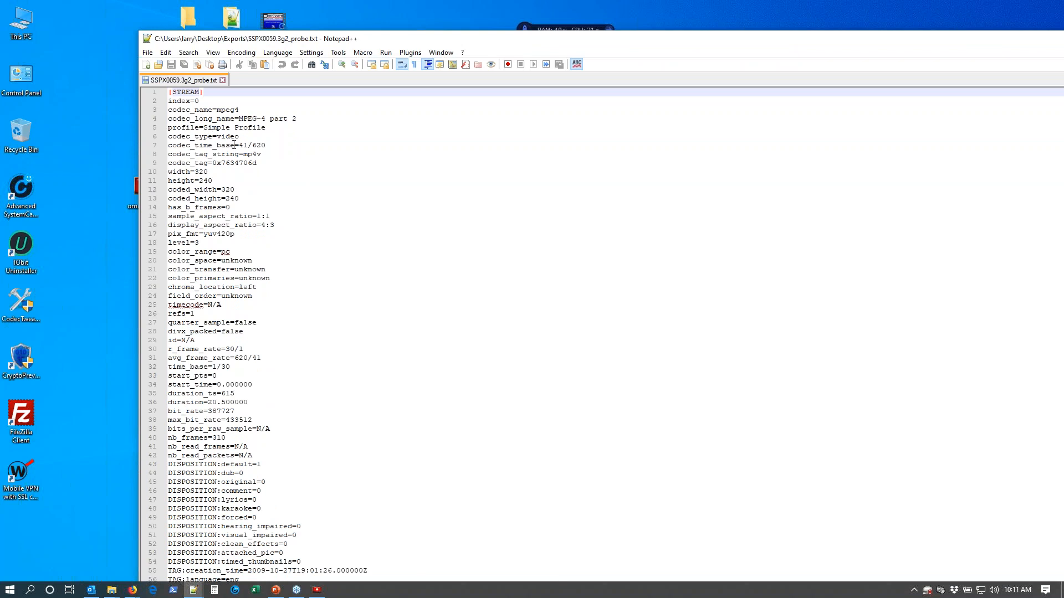
scroll(236, 158, "down", 2)
scroll(239, 167, "down", 6)
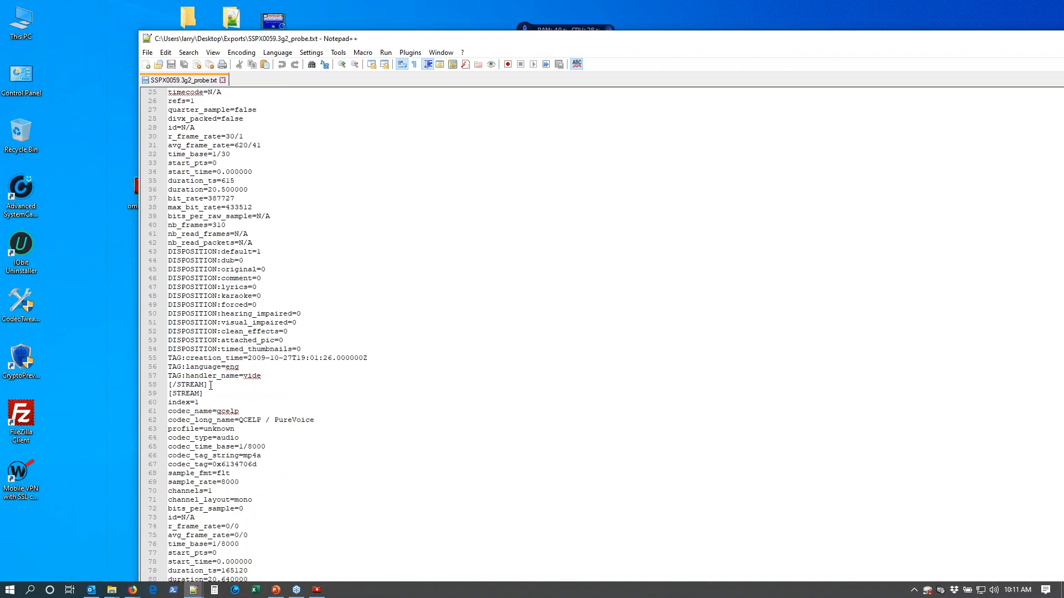
left_click_drag(210, 385, 168, 172)
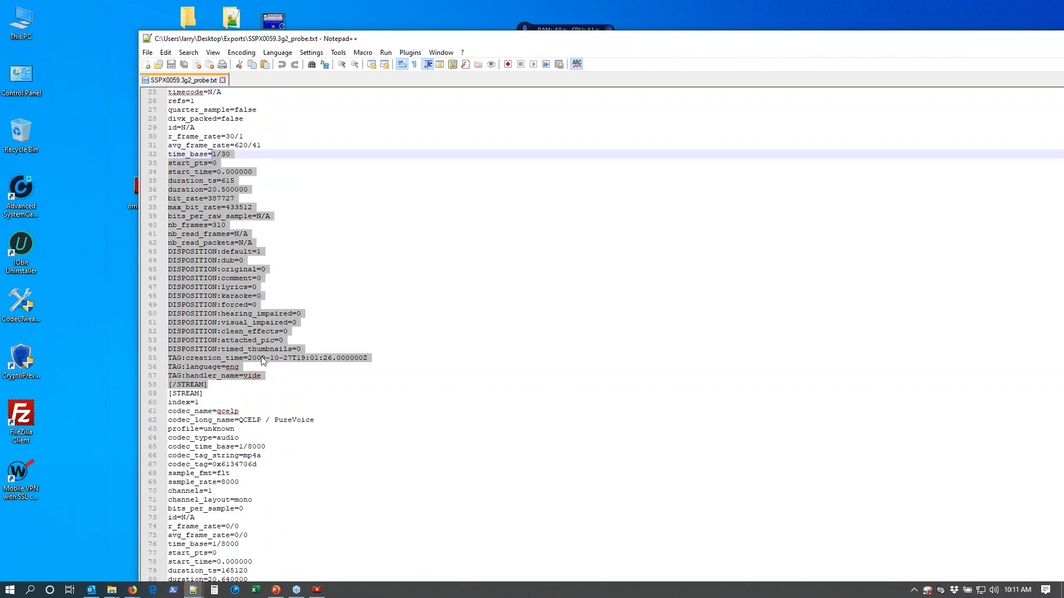
scroll(251, 378, "down", 3)
scroll(250, 378, "down", 1)
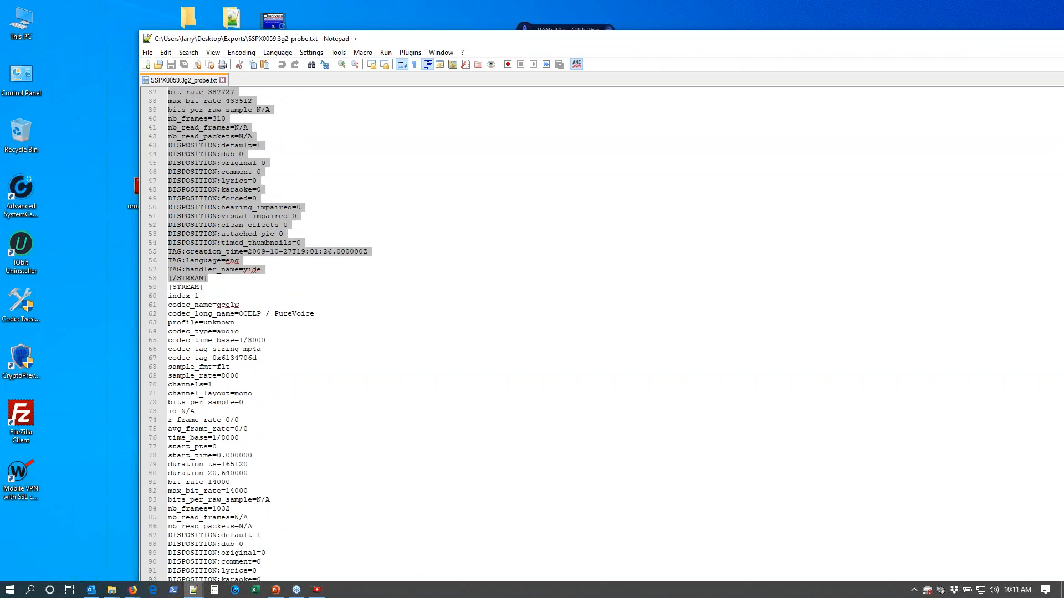
scroll(237, 310, "down", 9)
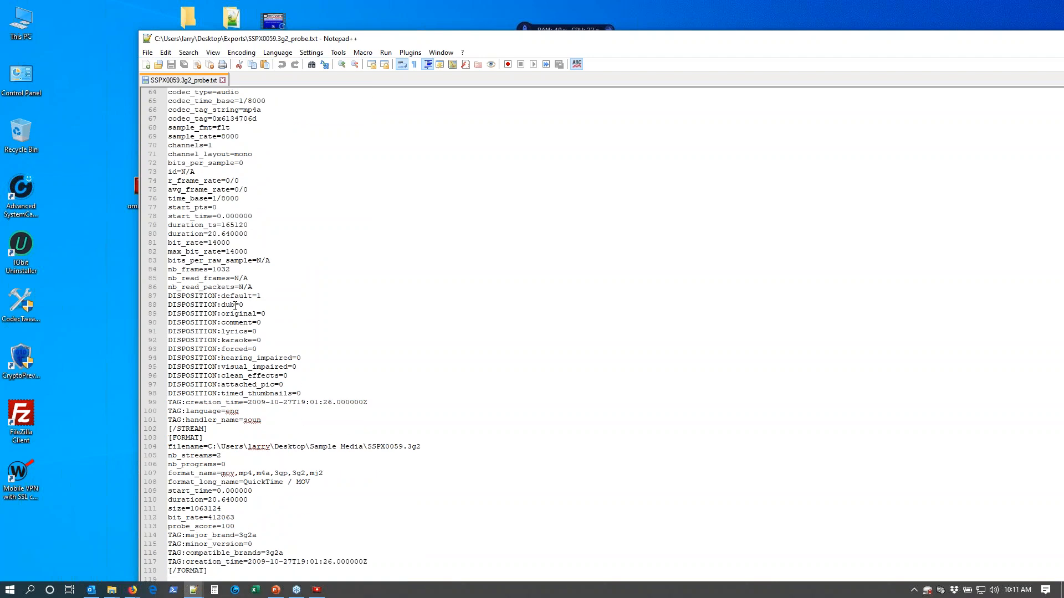
left_click_drag(170, 439, 311, 580)
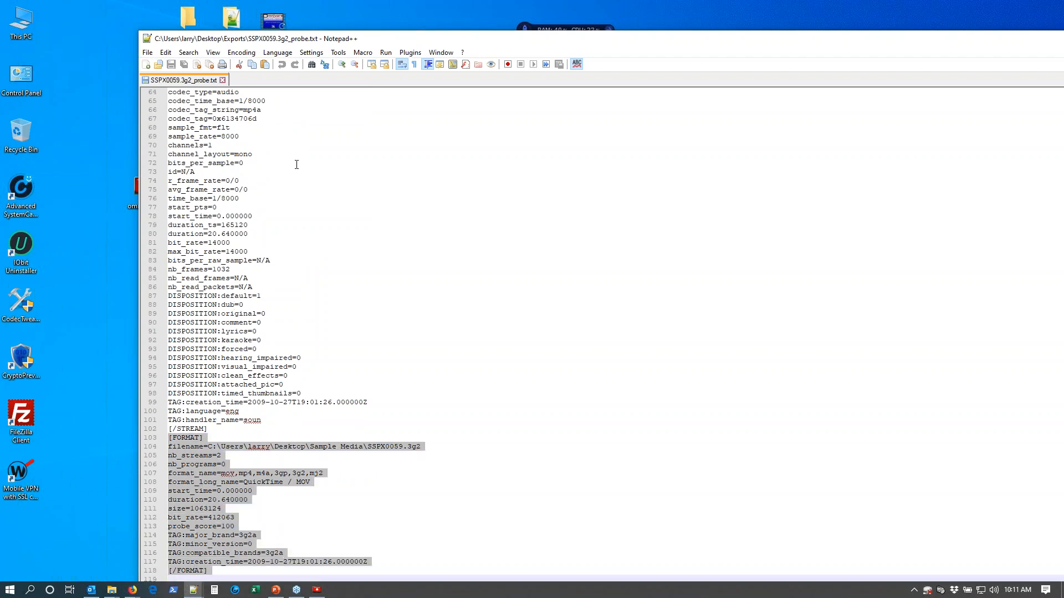
double_click(900, 42)
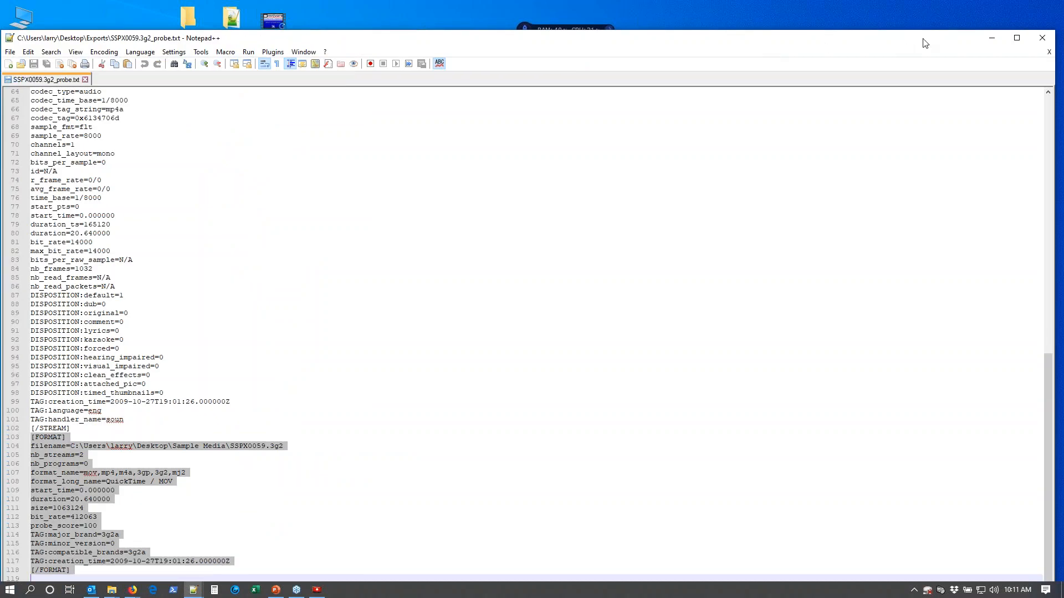
left_click(1044, 39)
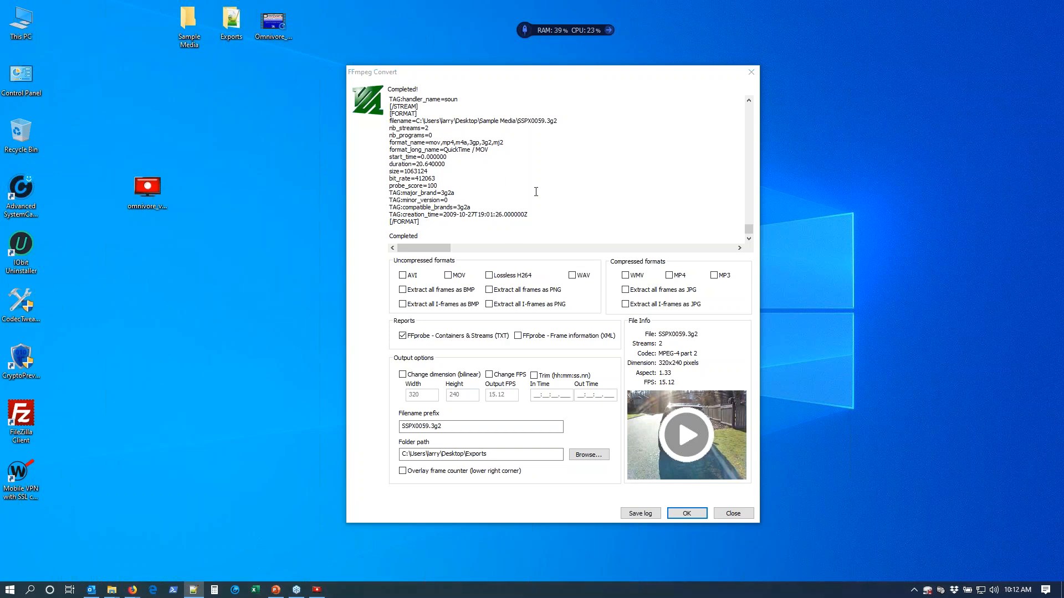
Save the FFmpeg log as MyReport.txt in the Exports folder and open the saved file from there.
left_click(641, 513)
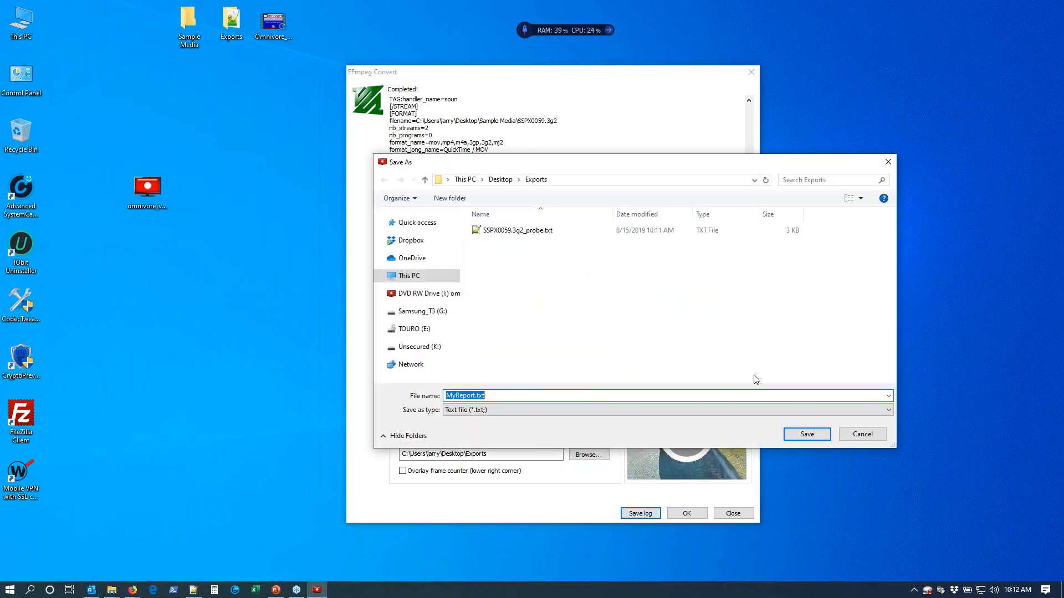
left_click(809, 435)
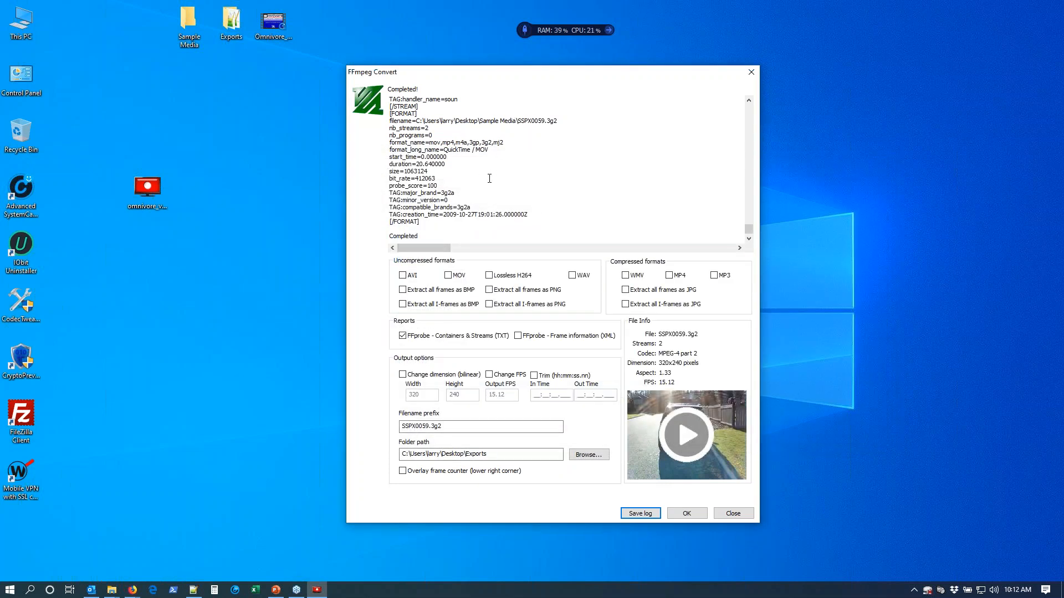
double_click(238, 24)
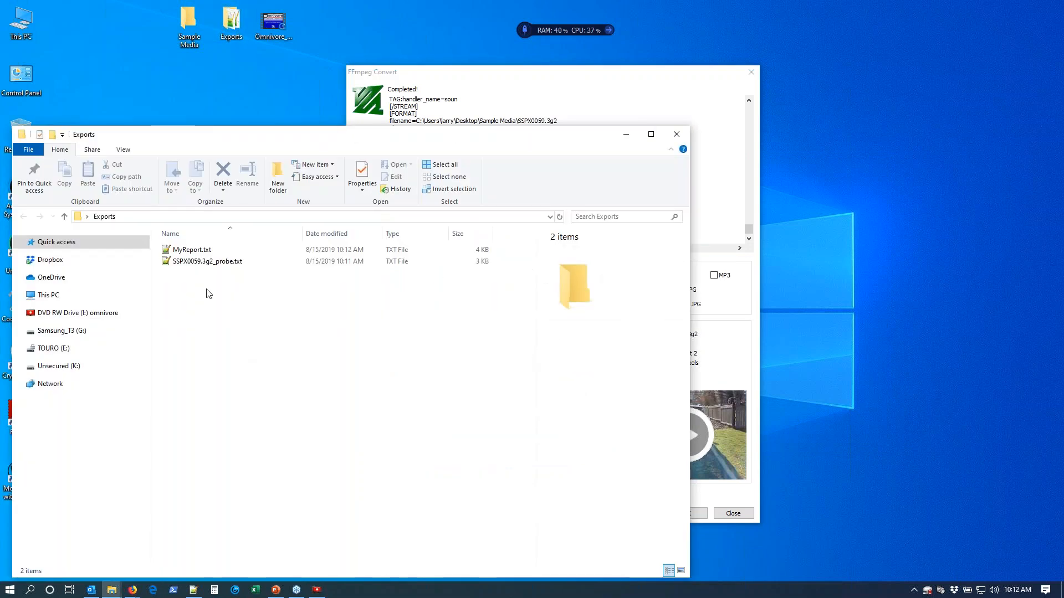
double_click(207, 252)
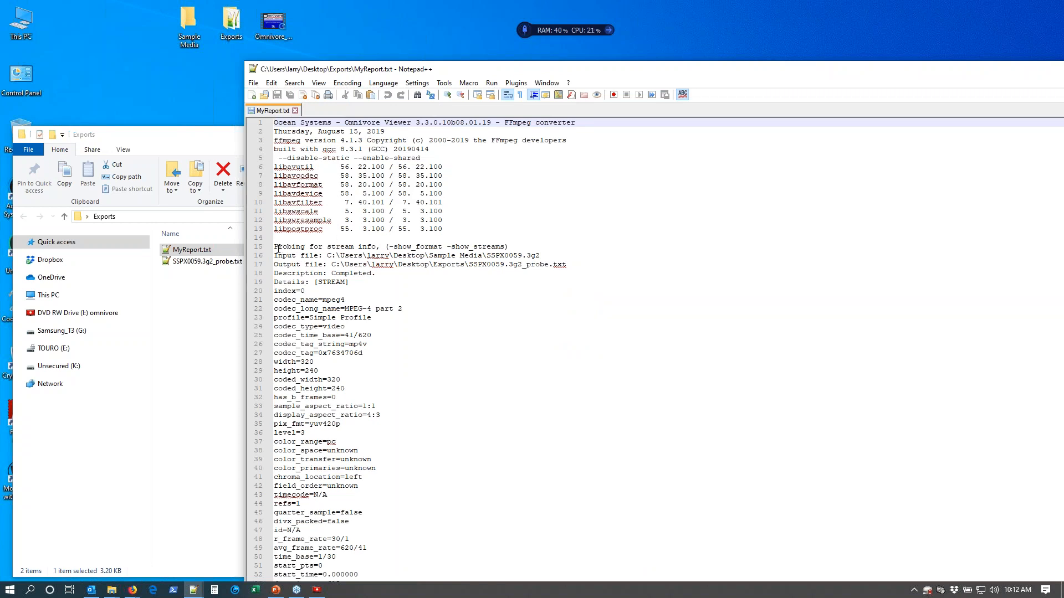
Examine the stream probing command and the video, audio and format details in MyReport.txt, and close the file.
left_click_drag(386, 248, 511, 246)
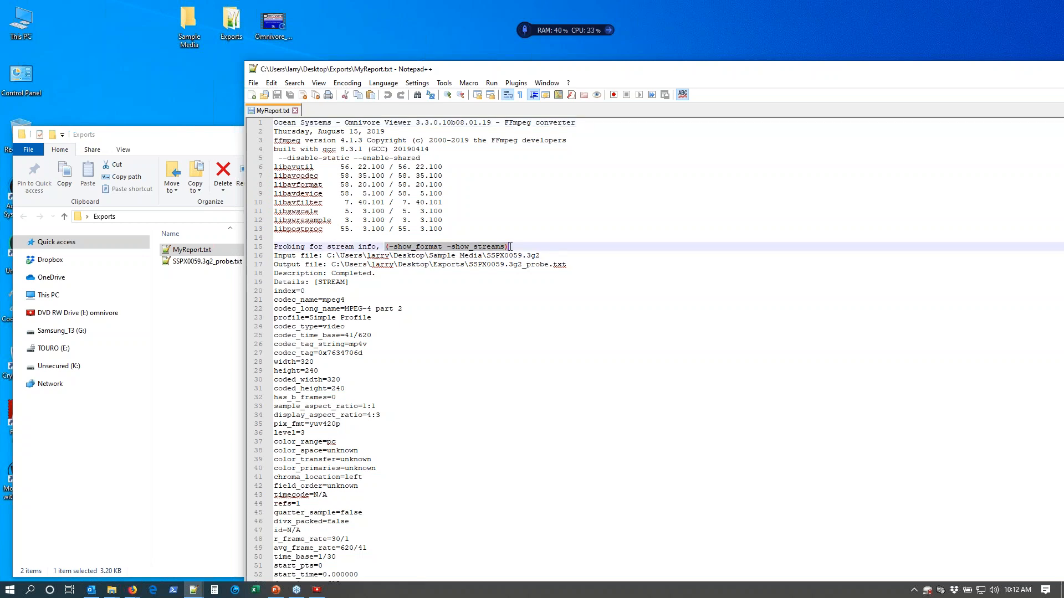
scroll(491, 294, "down", 20)
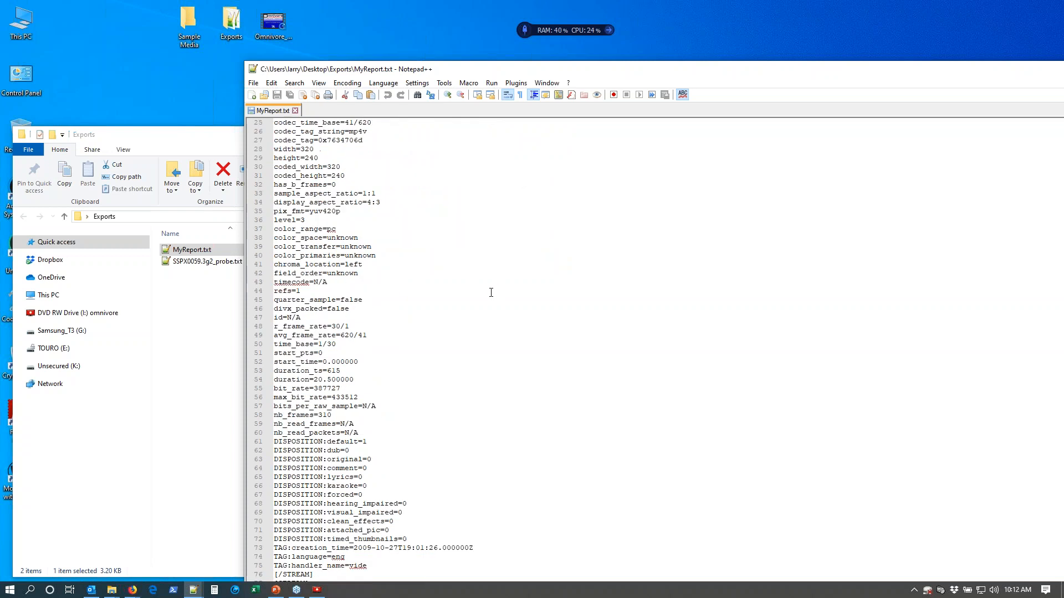
scroll(491, 295, "down", 3)
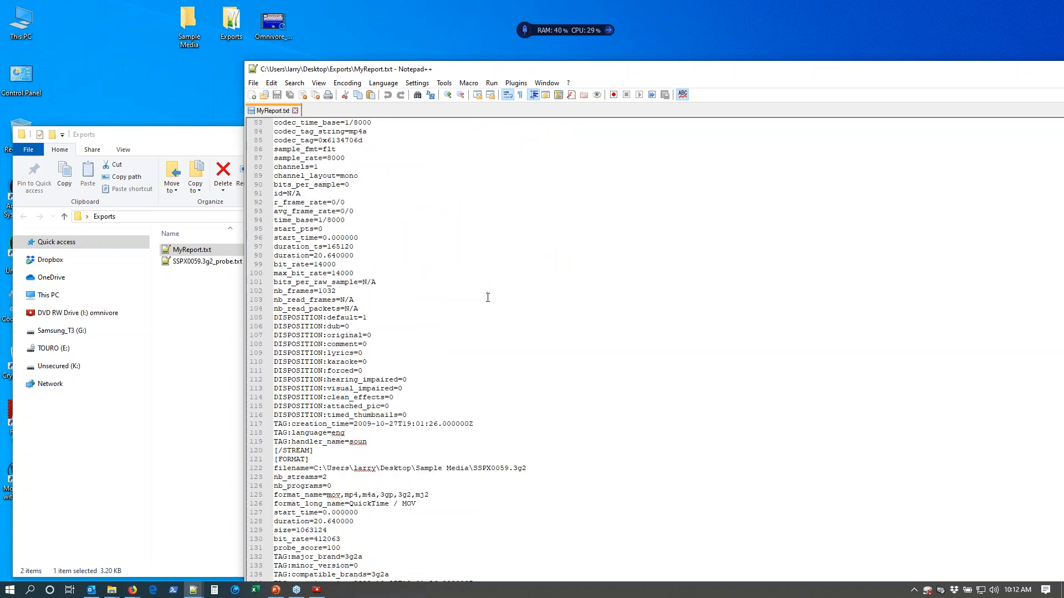
left_click_drag(662, 71, 458, 50)
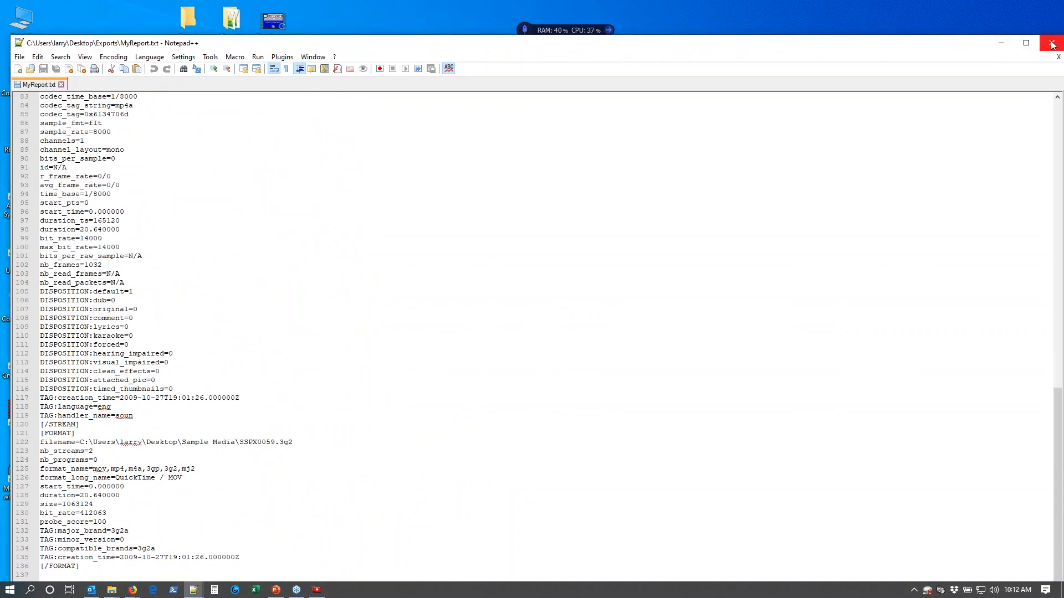
left_click(1051, 43)
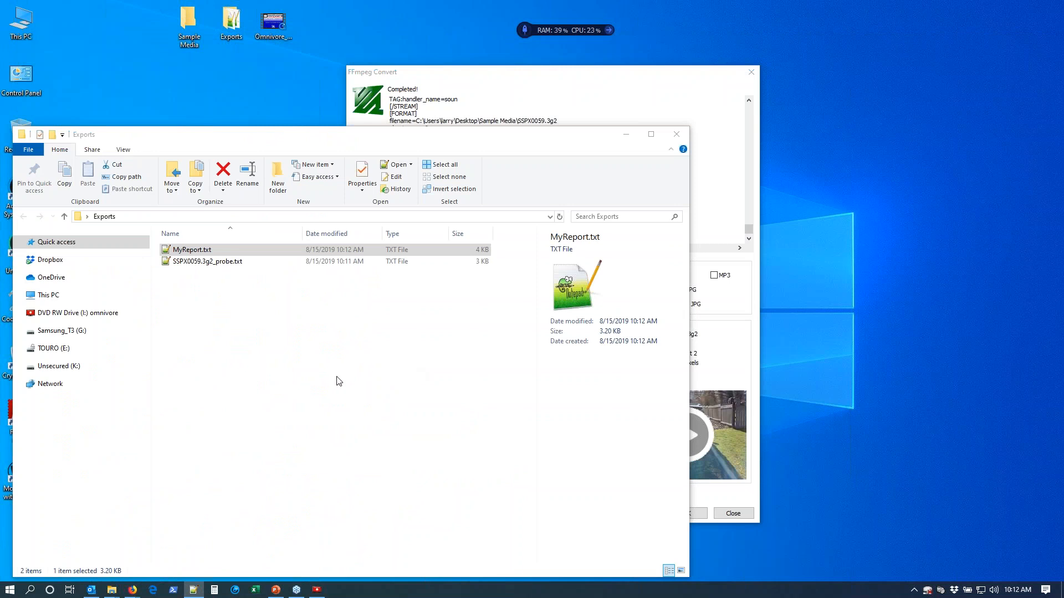
Export the audio of SSPX0059.3g2 as WAV and MP3 with the FFprobe text report turned off, and close the extra Desktop folder window.
left_click(538, 76)
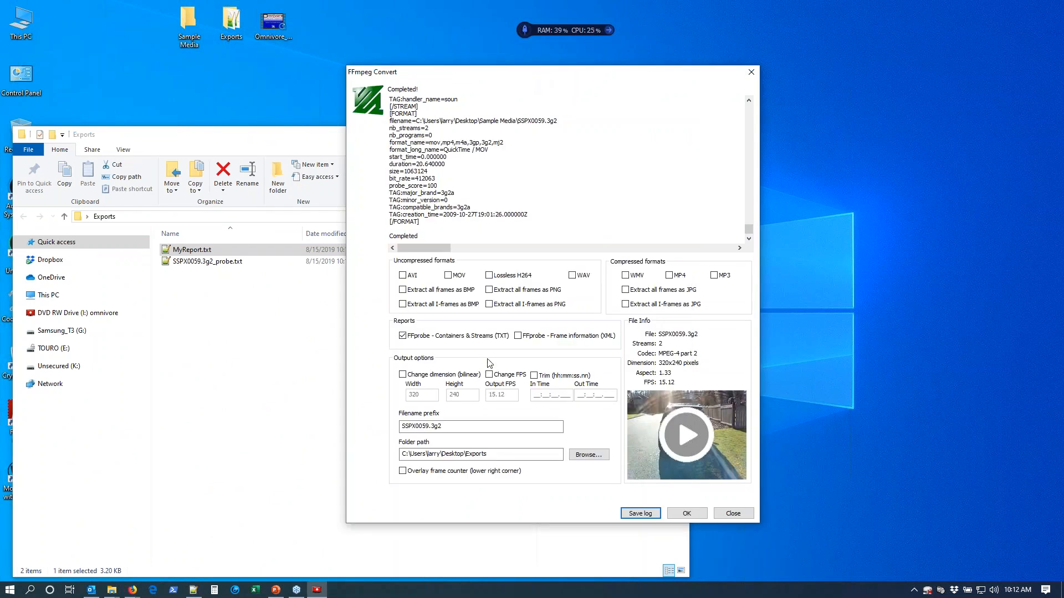
left_click(573, 275)
left_click(403, 339)
left_click(716, 277)
left_click(687, 513)
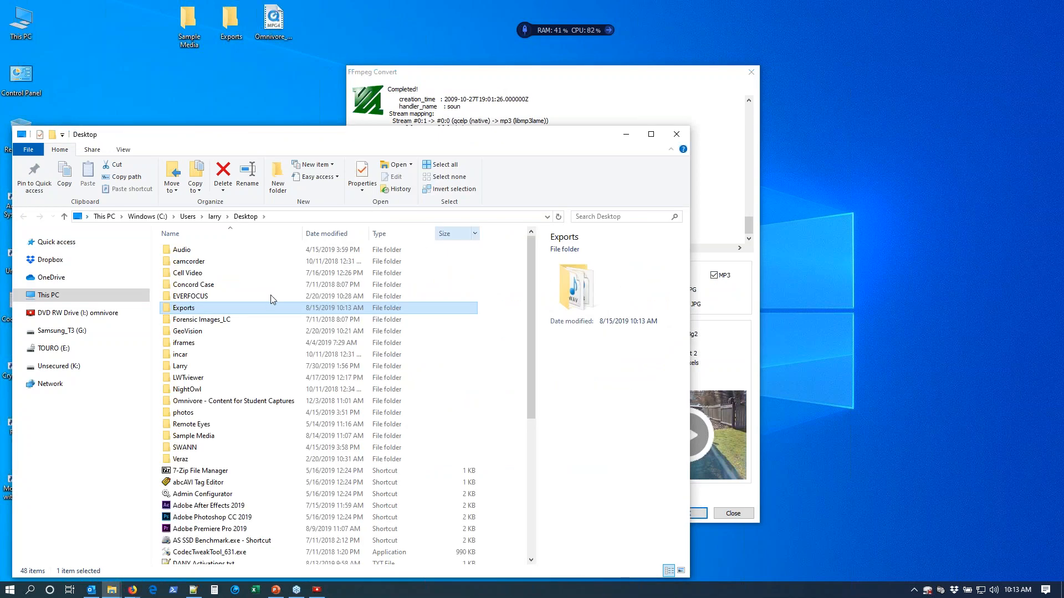
left_click(677, 134)
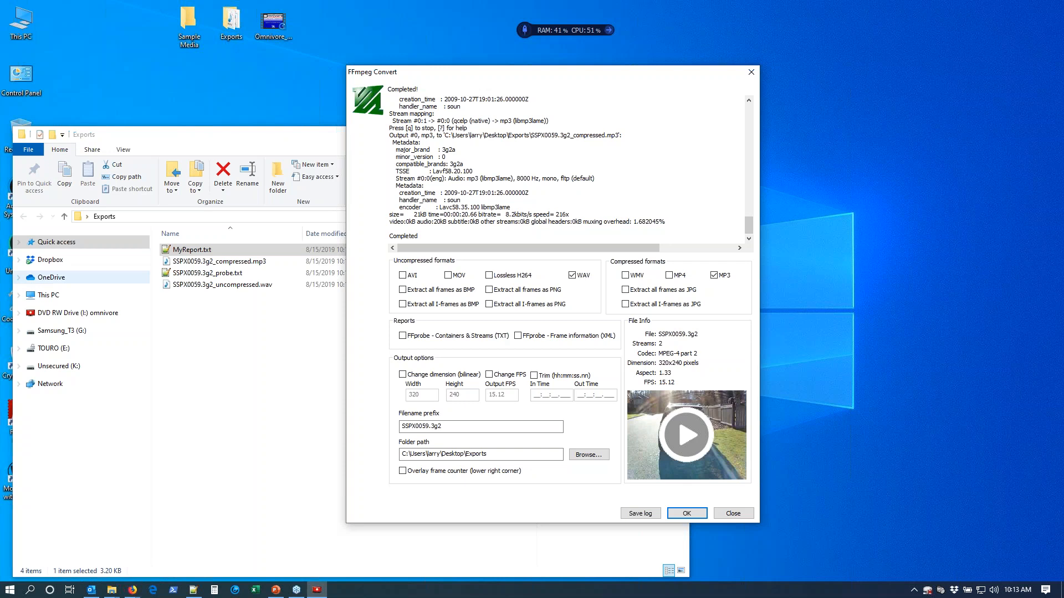
Check the compressed MP3 and uncompressed WAV files in the Exports folder.
left_click(264, 351)
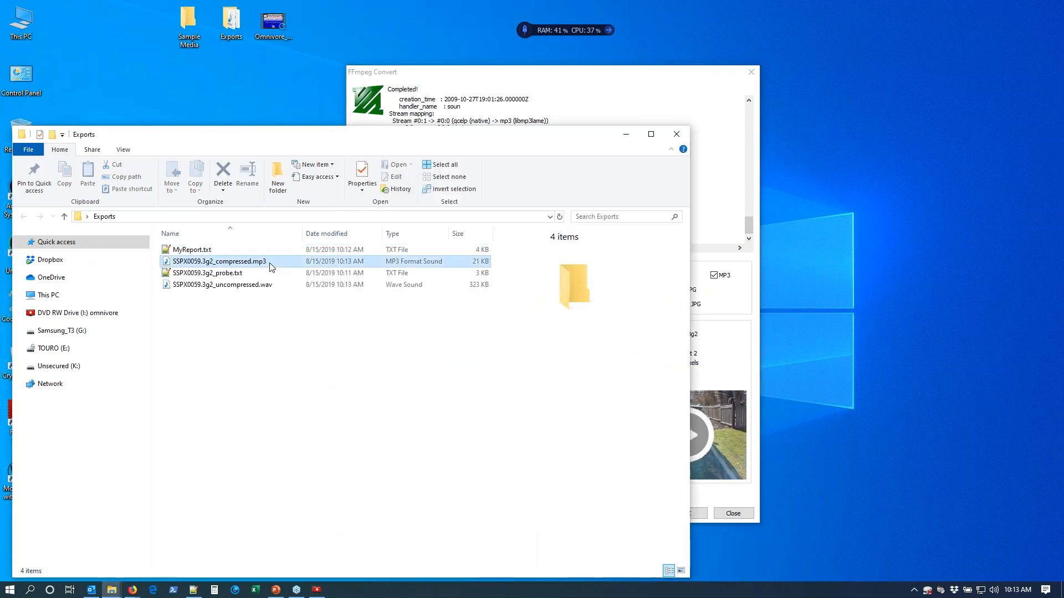
left_click(271, 264)
left_click(243, 287)
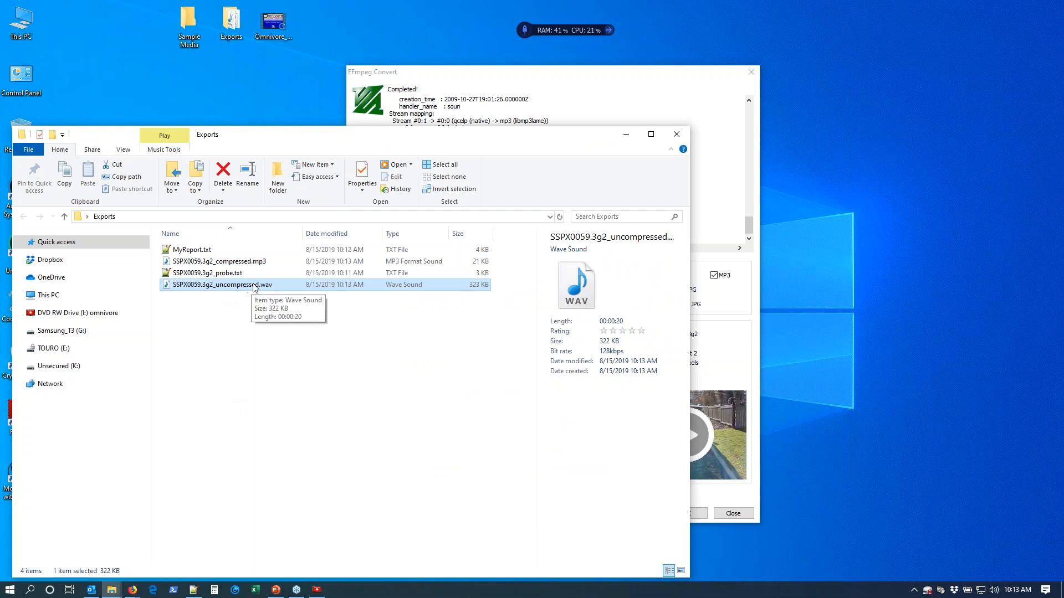
Save the FFmpeg log of the audio conversion as Audio.txt in the Exports folder.
left_click(582, 73)
left_click(641, 514)
left_click(475, 397)
double_click(475, 397)
type("Audio.txt")
left_click(809, 434)
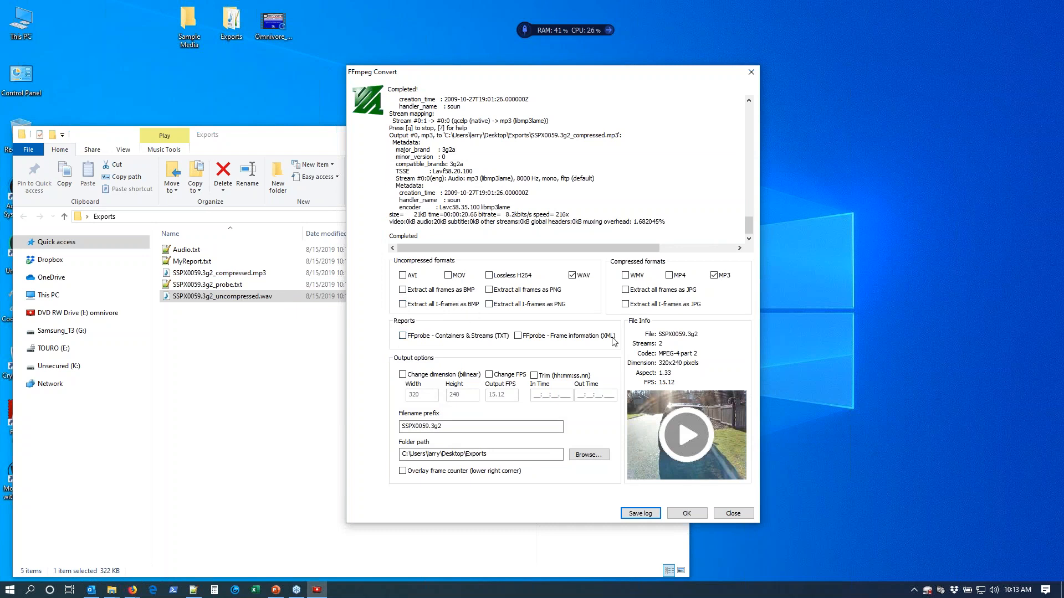
Turn off the MP3 and WAV outputs and extract all I-frames of SSPX0059.3g2 as BMP images.
left_click(720, 277)
left_click(586, 279)
left_click(686, 513)
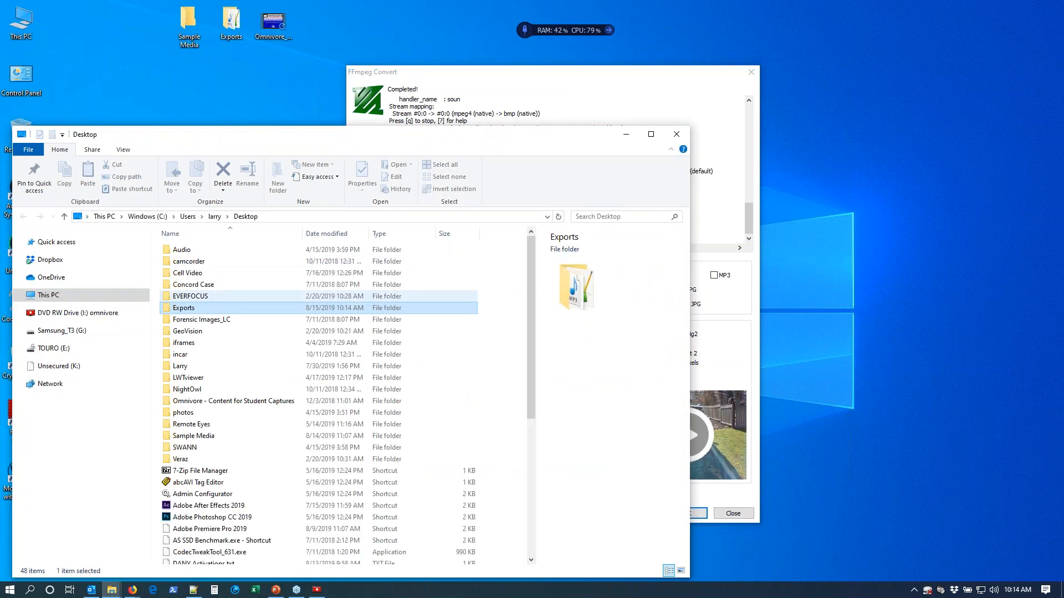
Inspect the first and last BMP images in the SSPX0059.3g2_iBMP folder, return to Exports and put its window away.
double_click(227, 313)
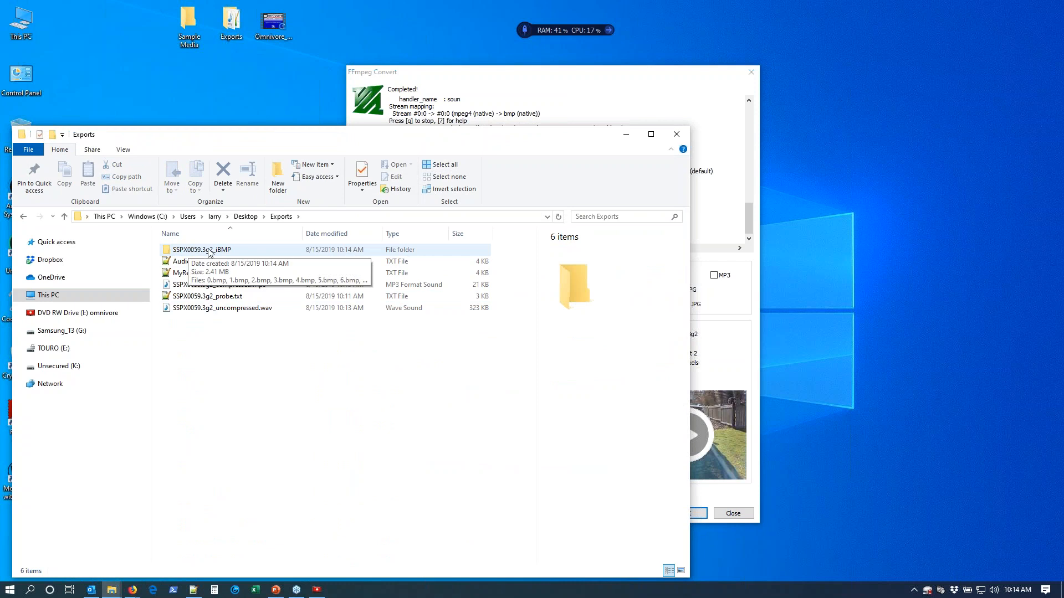
double_click(221, 251)
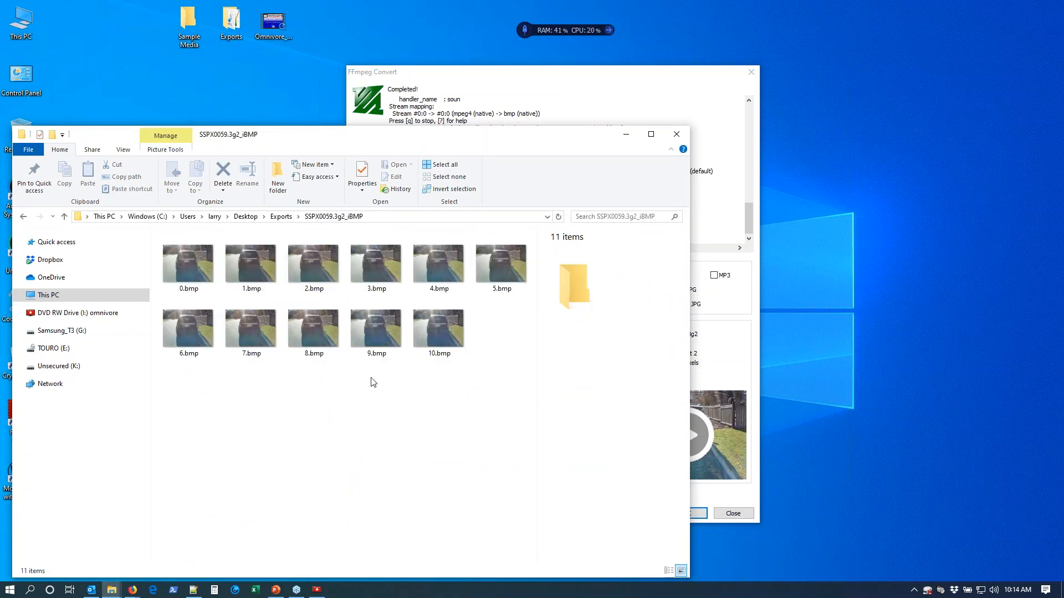
left_click(184, 292)
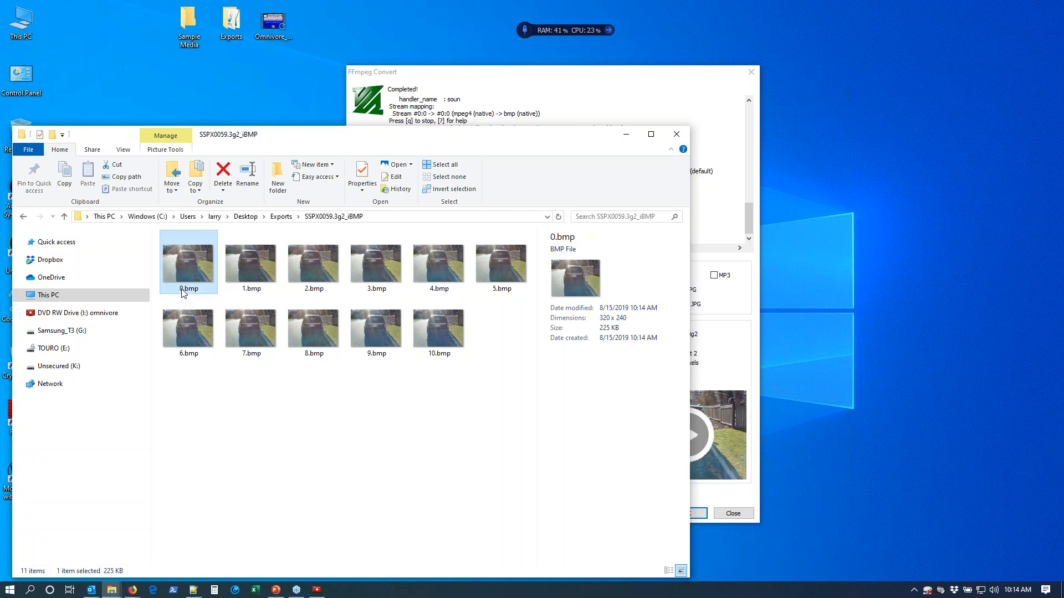
left_click(438, 349)
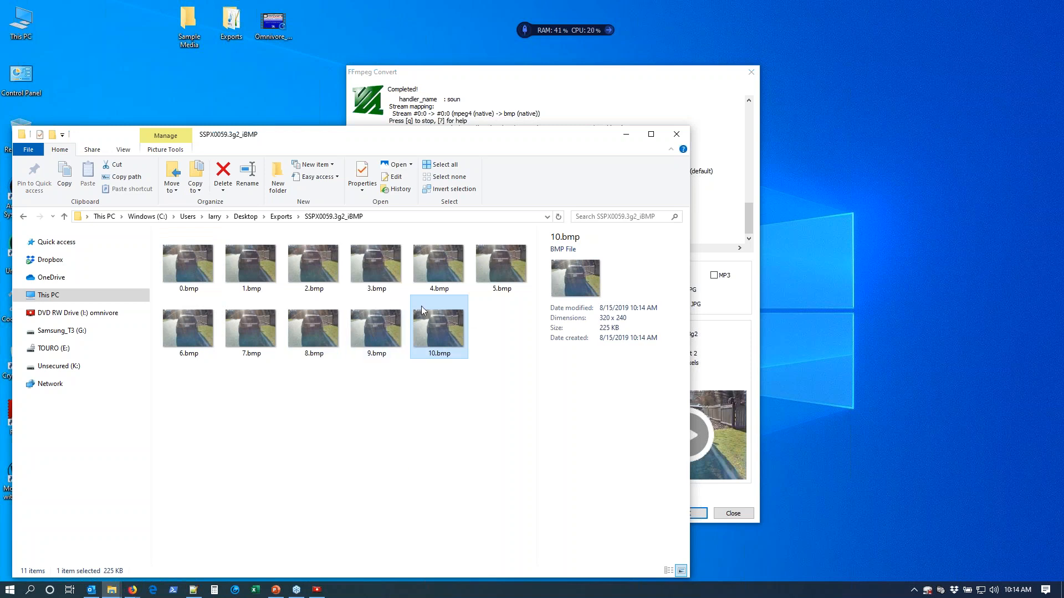
left_click(281, 217)
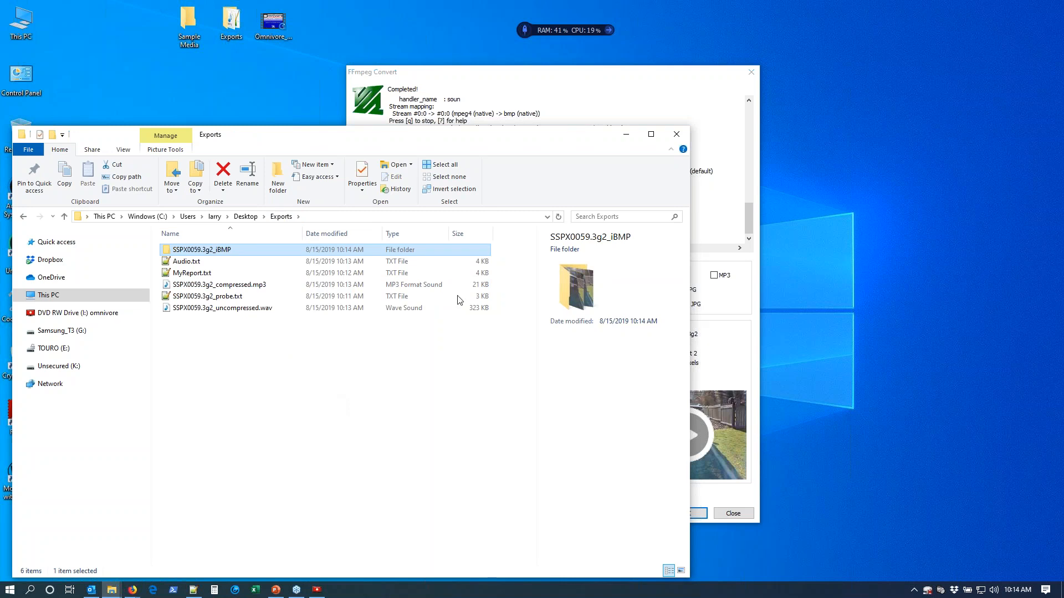
left_click(631, 137)
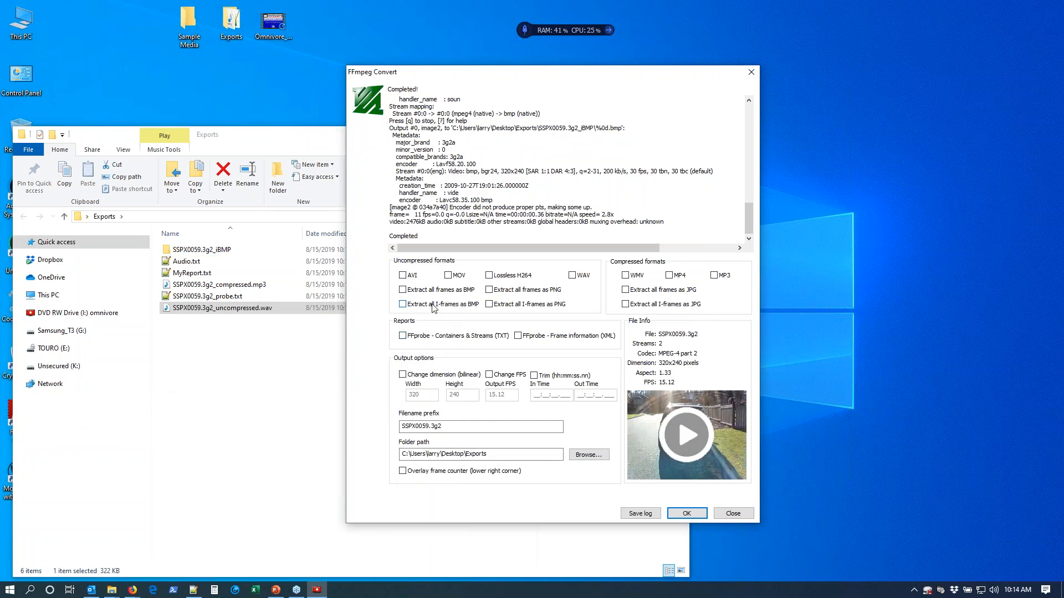
Generate the FFprobe Frame information (XML) report for SSPX0059.3g2, view it full screen and check its file in the Exports folder.
left_click(518, 336)
left_click(683, 515)
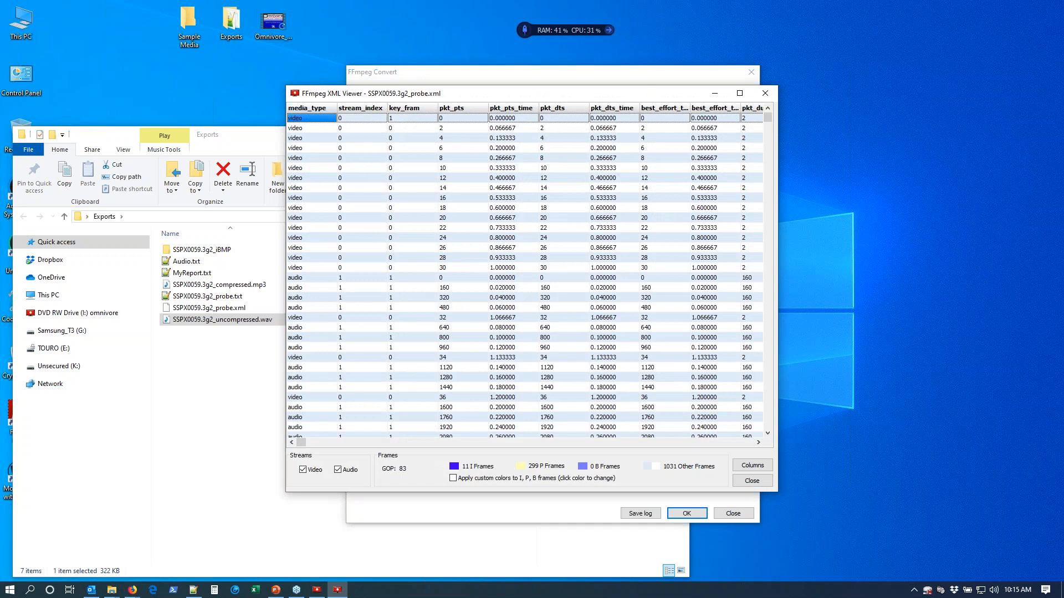
left_click(739, 93)
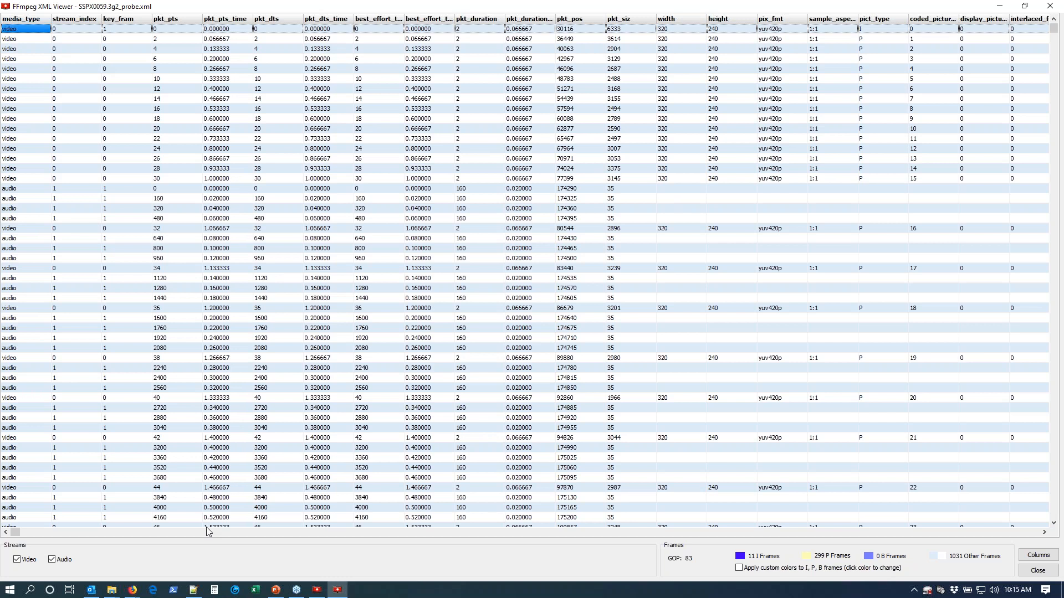
left_click(1024, 6)
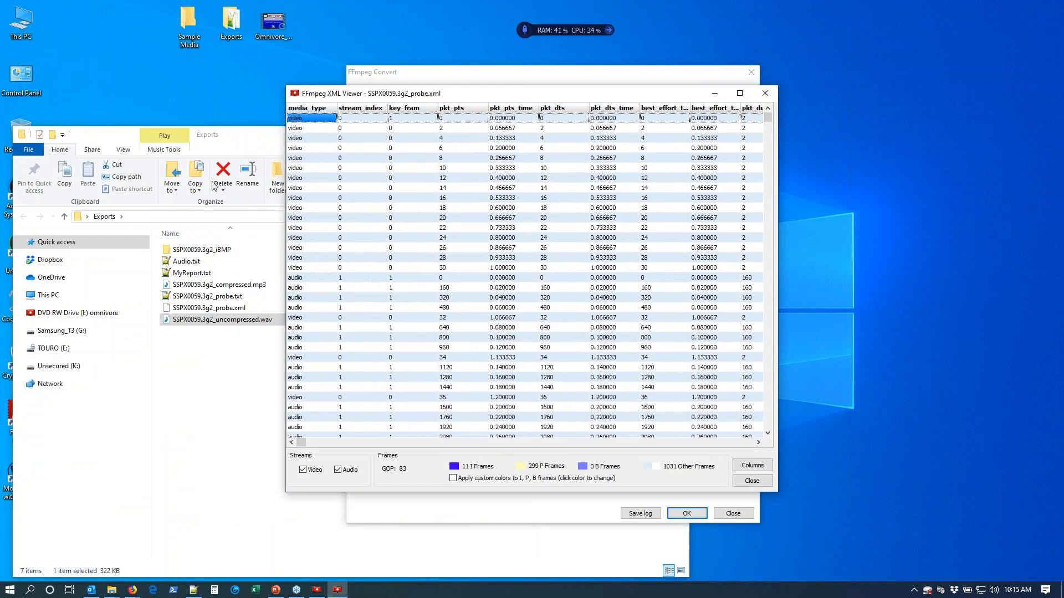
left_click(242, 137)
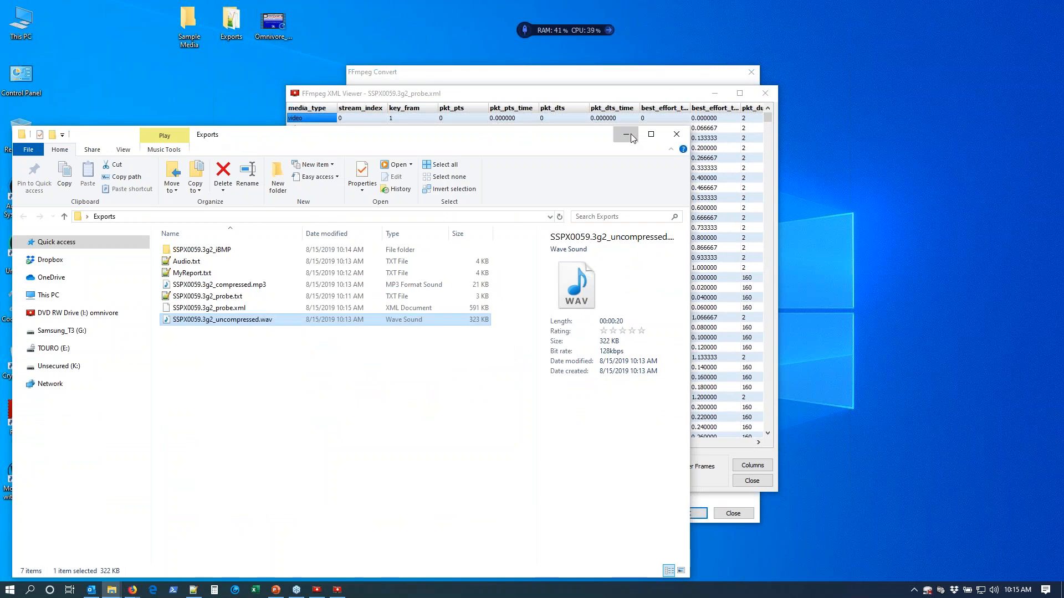
left_click(626, 134)
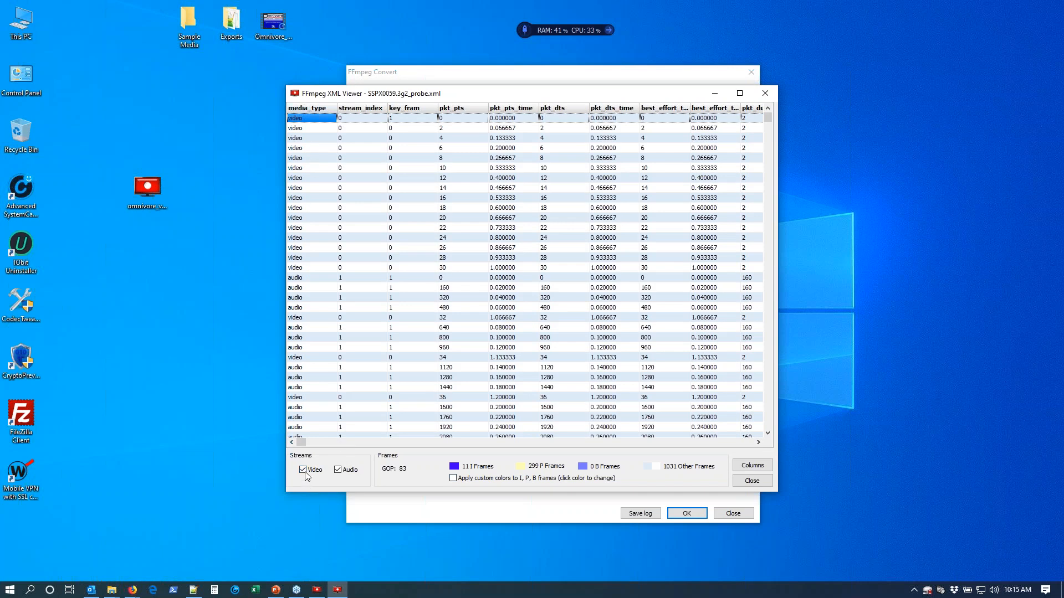
Hide the audio stream rows in the XML Viewer and widen its window to review the selectable columns.
left_click(338, 470)
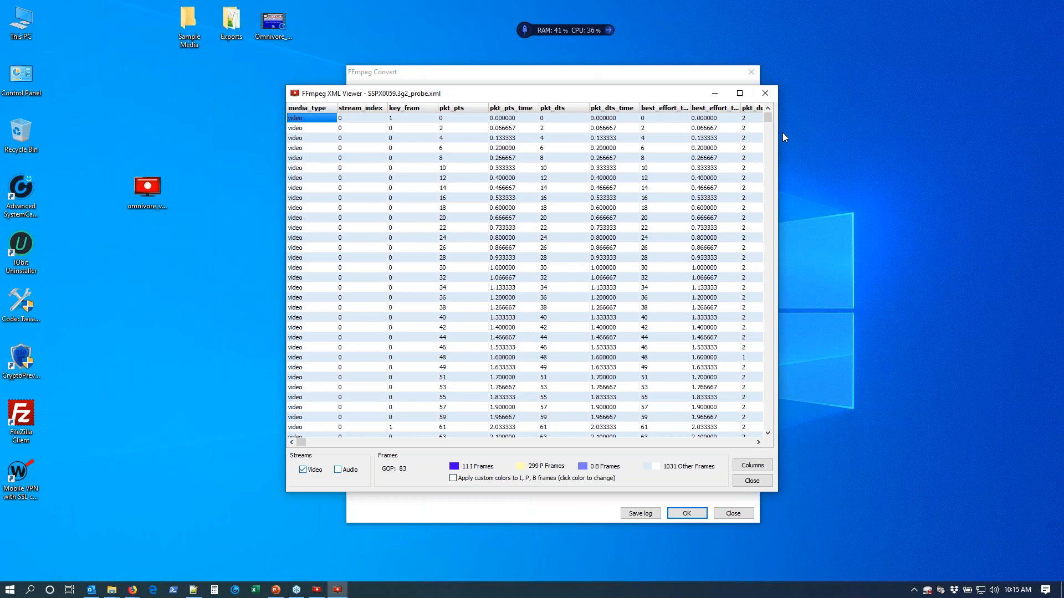
left_click_drag(778, 136, 1006, 139)
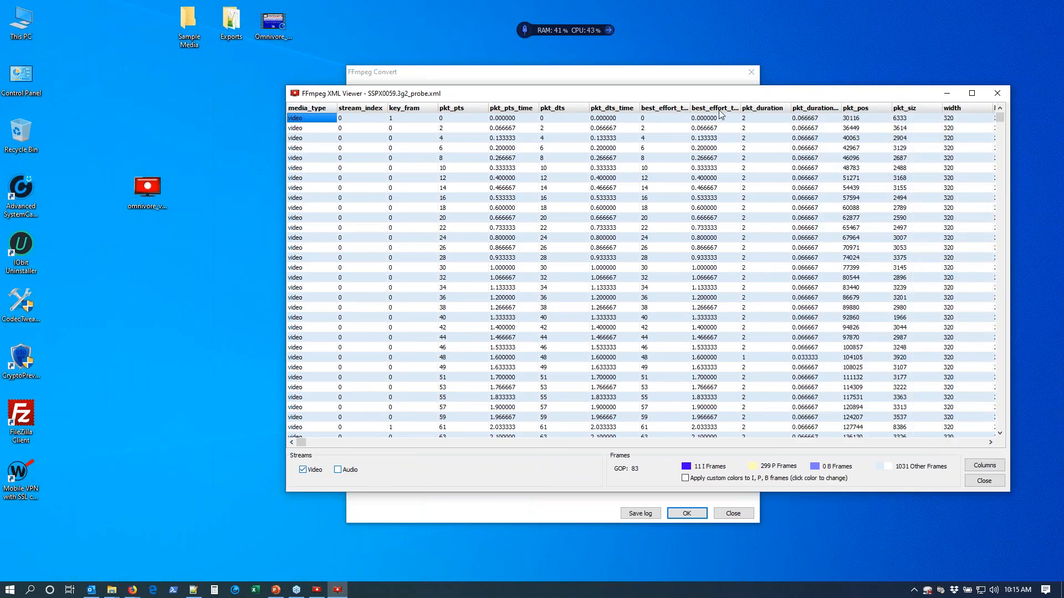
left_click(984, 465)
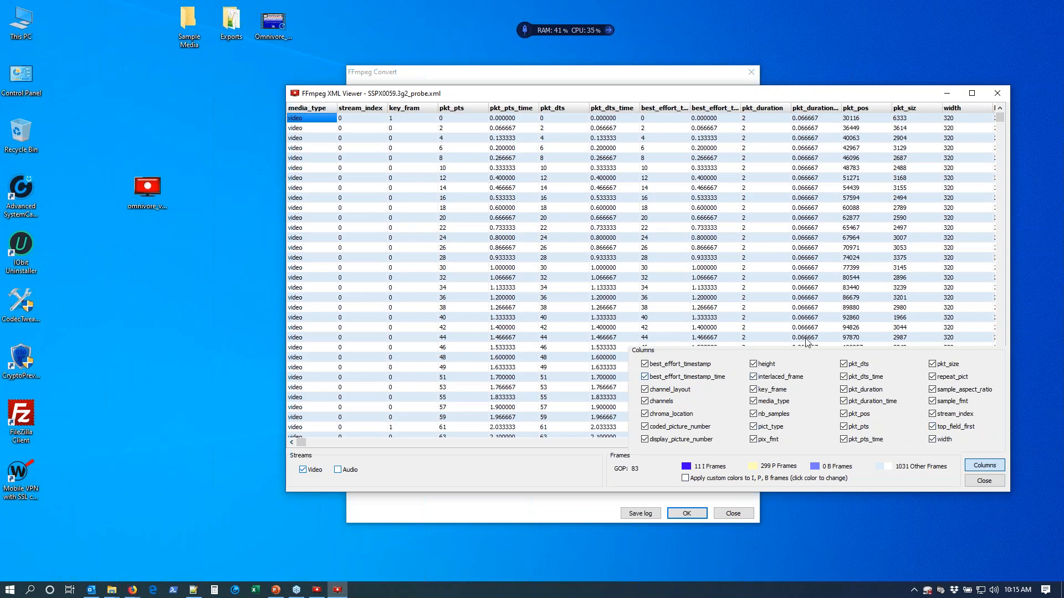
left_click(985, 465)
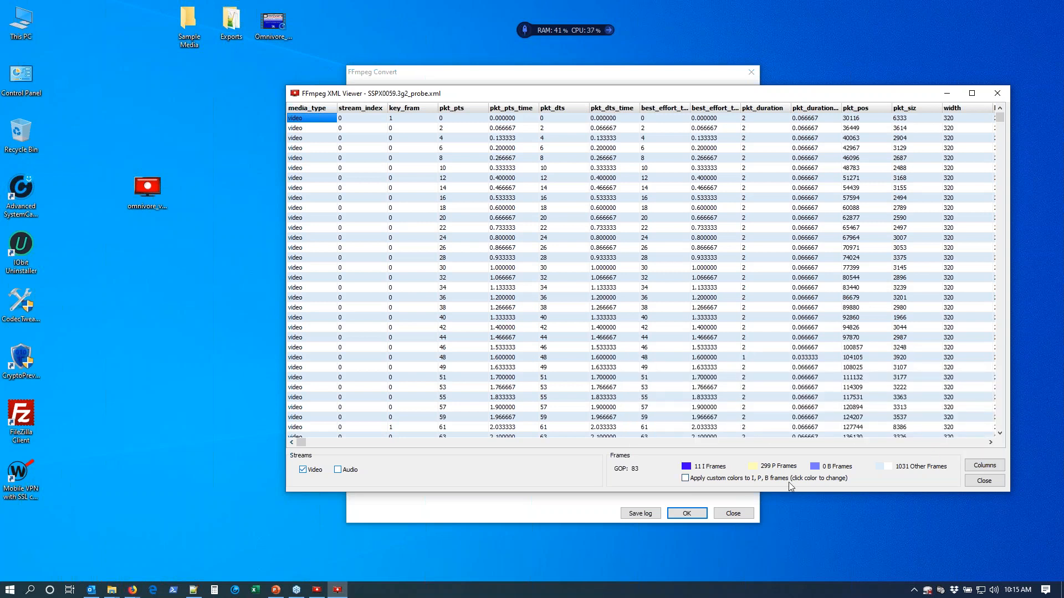
Apply custom colors to the I, P and B frames, set the I-frame color to red and close the XML Viewer.
left_click(685, 478)
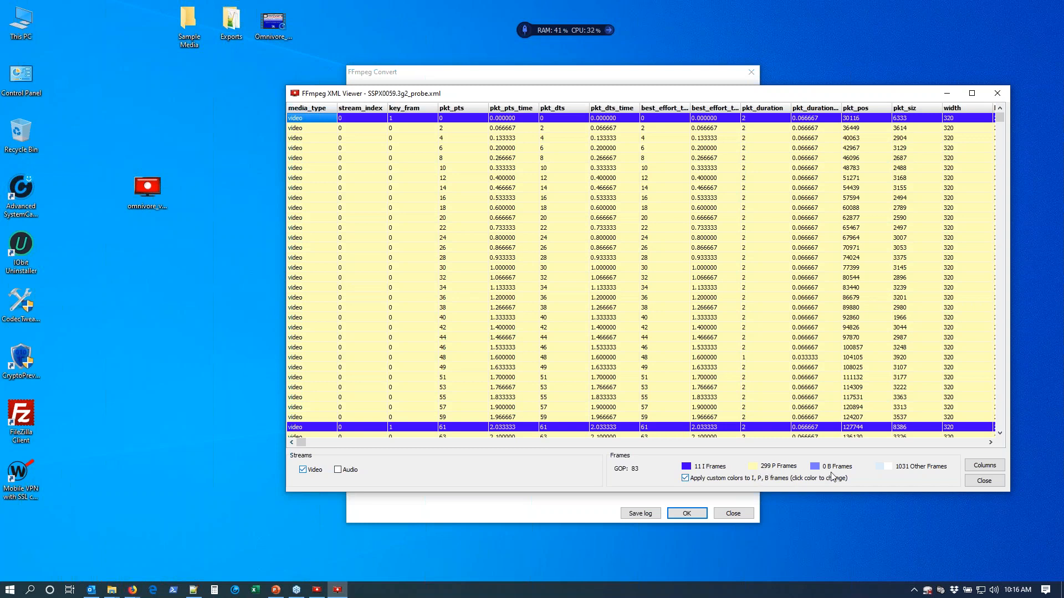
left_click(687, 467)
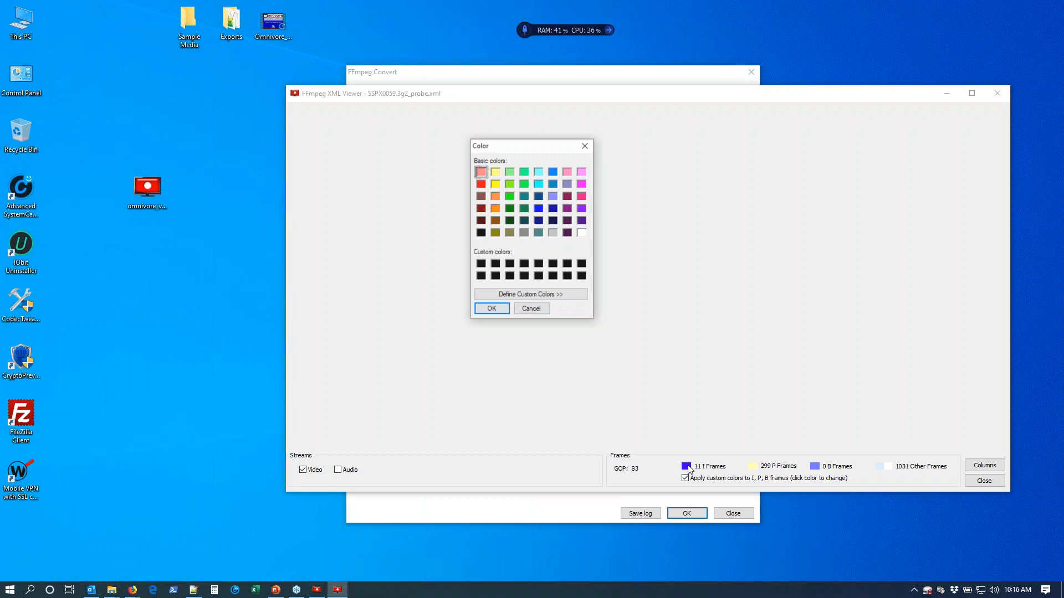
left_click(491, 309)
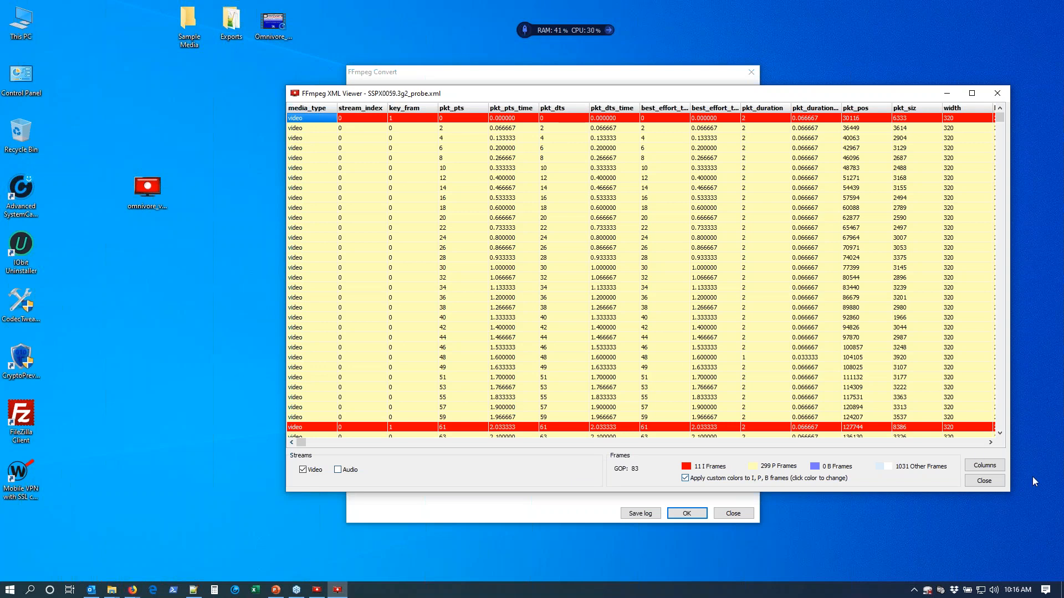
left_click(984, 481)
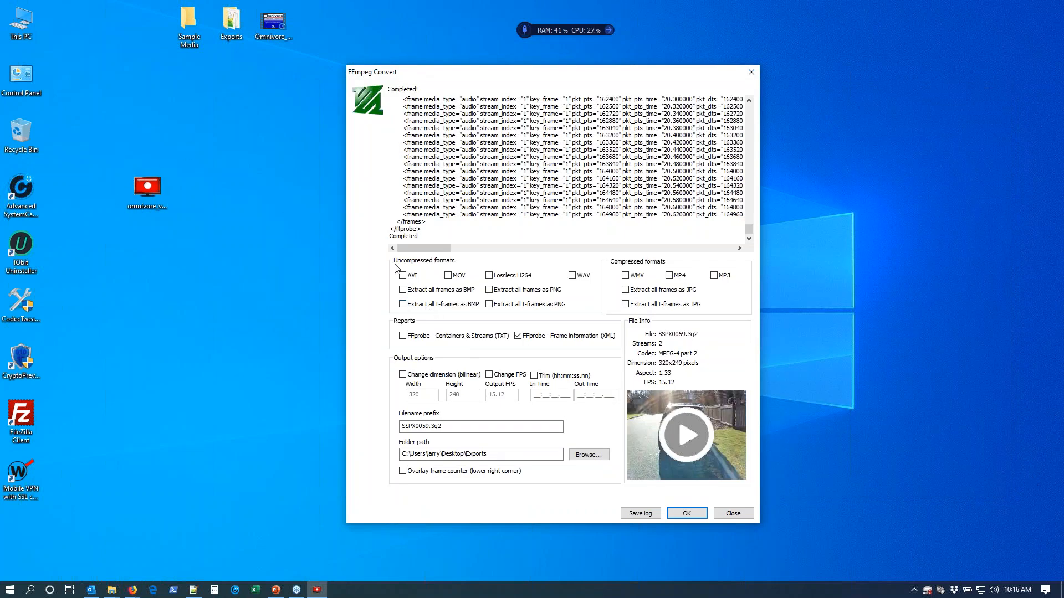
Open the Exports folder, move its window clear of the desktop icons and select SSPX0059.3g2_probe.xml.
double_click(217, 37)
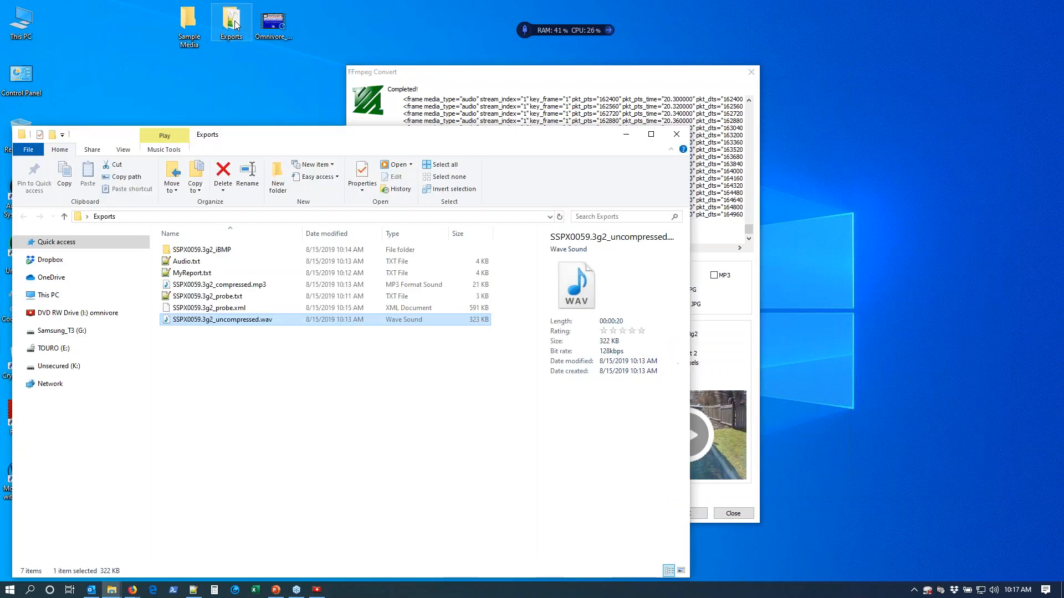
left_click_drag(178, 137, 542, 73)
left_click(610, 329)
left_click(589, 244)
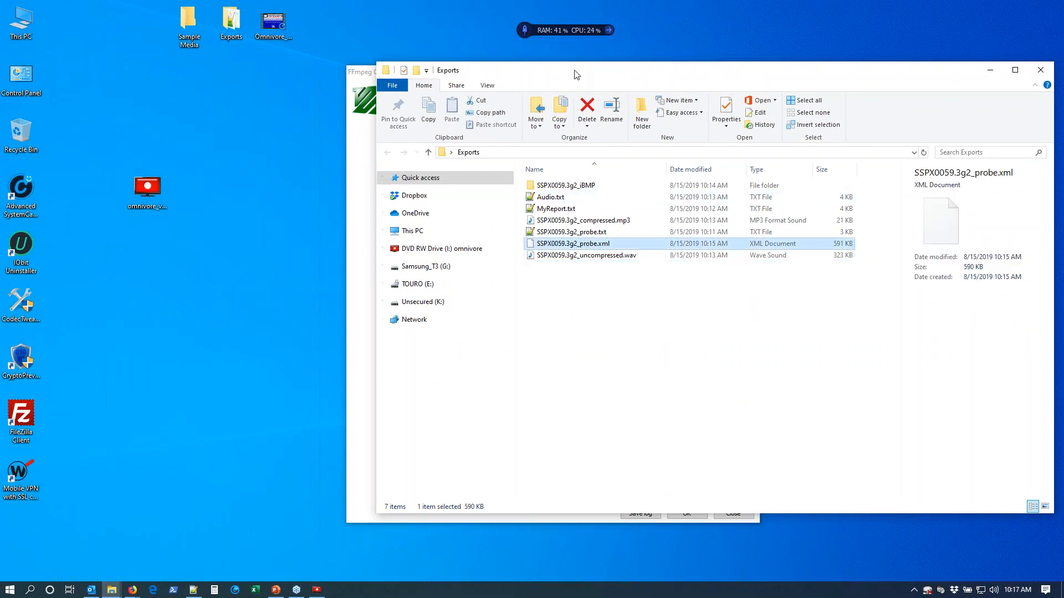
Bring up the omnivore disc folder beside Exports and open SSPX0059.3g2_probe.xml with FFmpegXMLViewer.exe by dropping it on the program.
left_click(112, 593)
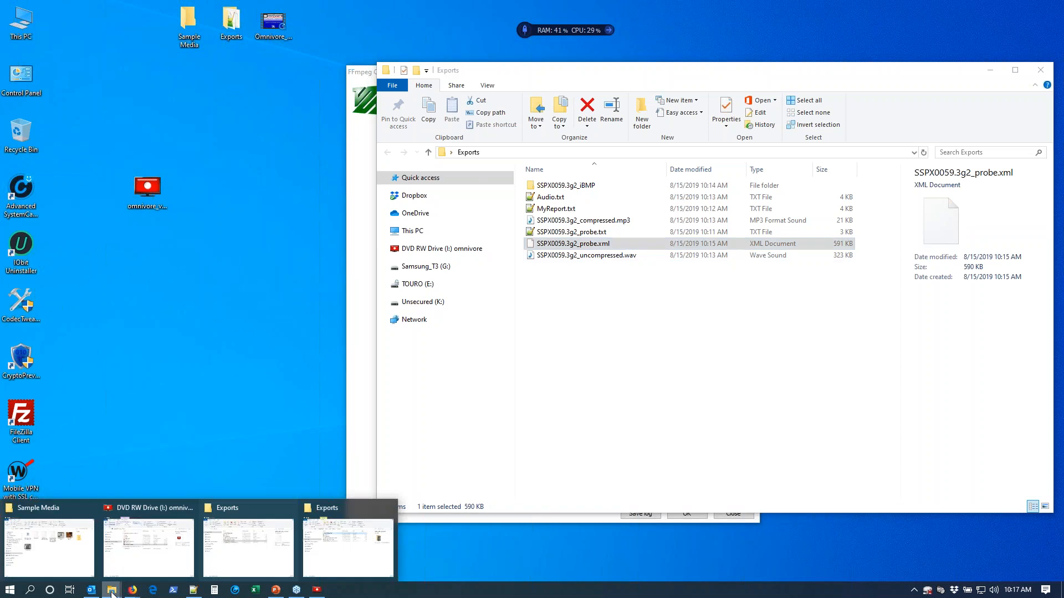
left_click(138, 544)
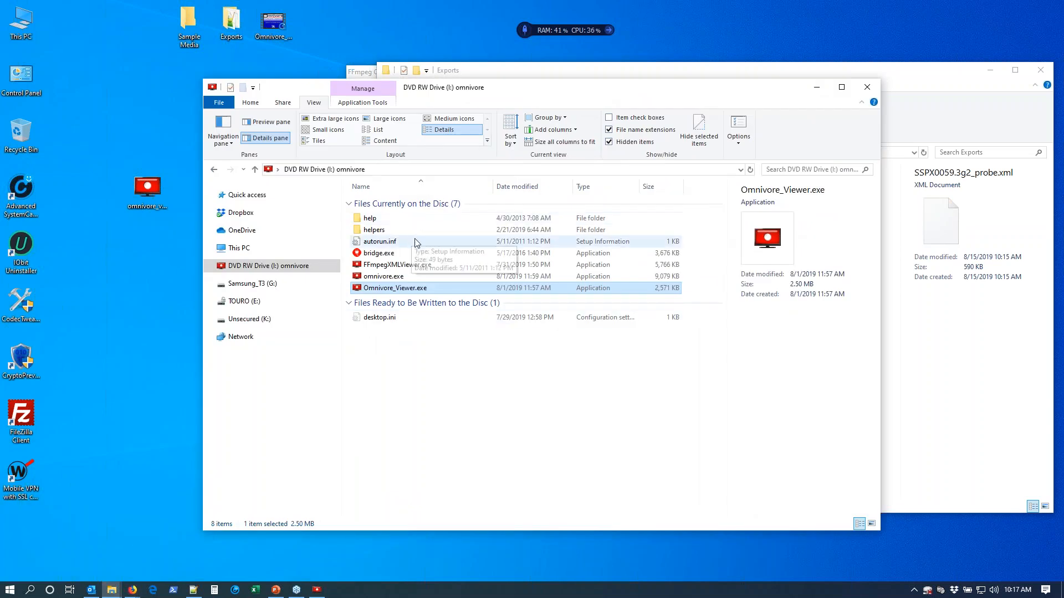
left_click(421, 265)
left_click_drag(576, 89, 429, 159)
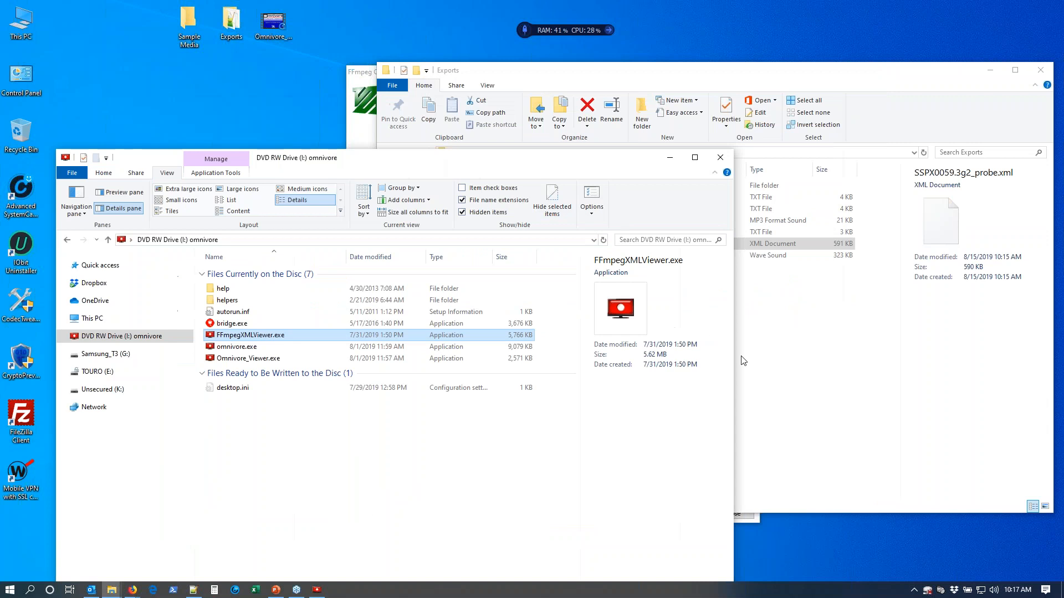
left_click(757, 353)
left_click_drag(626, 244, 516, 327)
left_click(596, 317)
left_click_drag(557, 242, 289, 343)
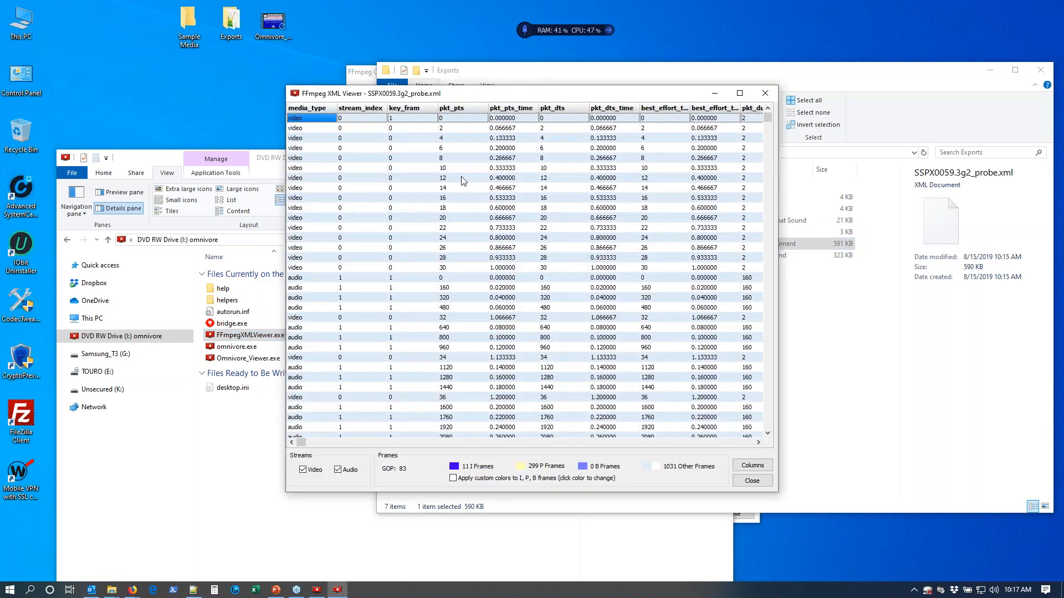
Hide the audio stream rows, apply the custom I, P and B frame colors and close the XML Viewer.
left_click(337, 470)
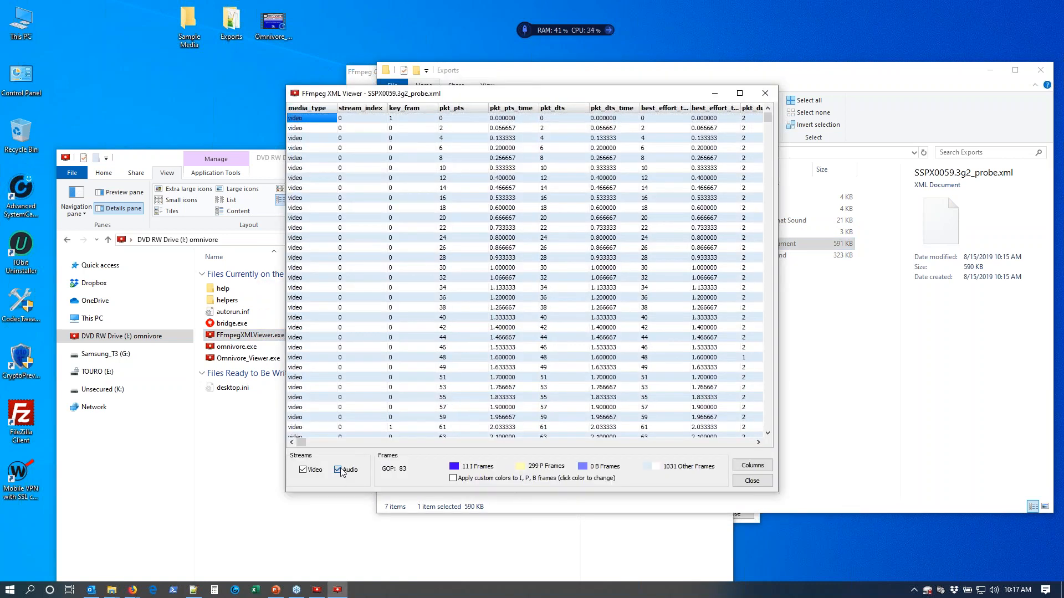
left_click(454, 478)
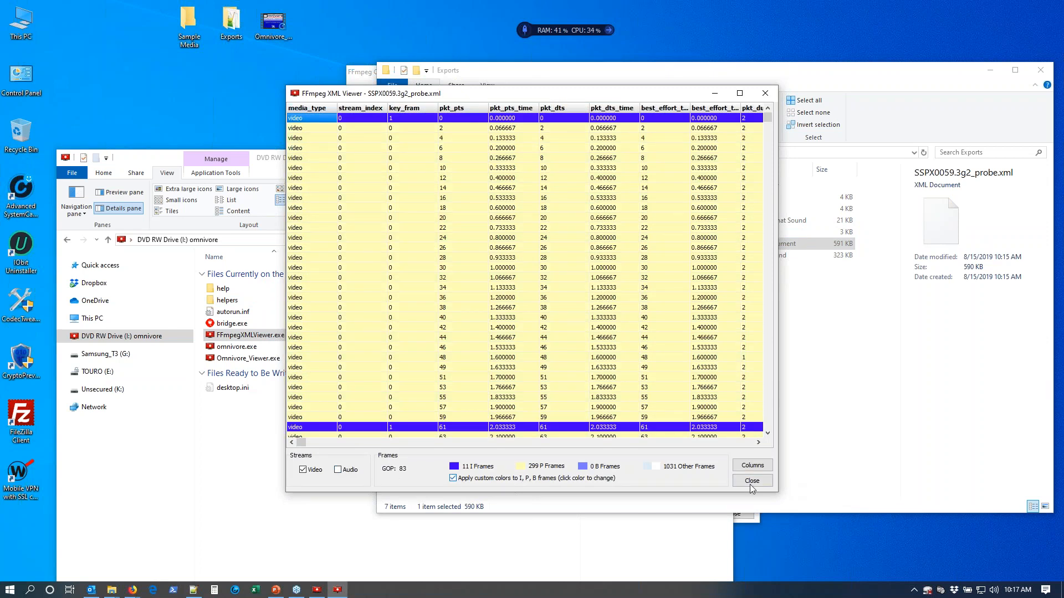
left_click(752, 481)
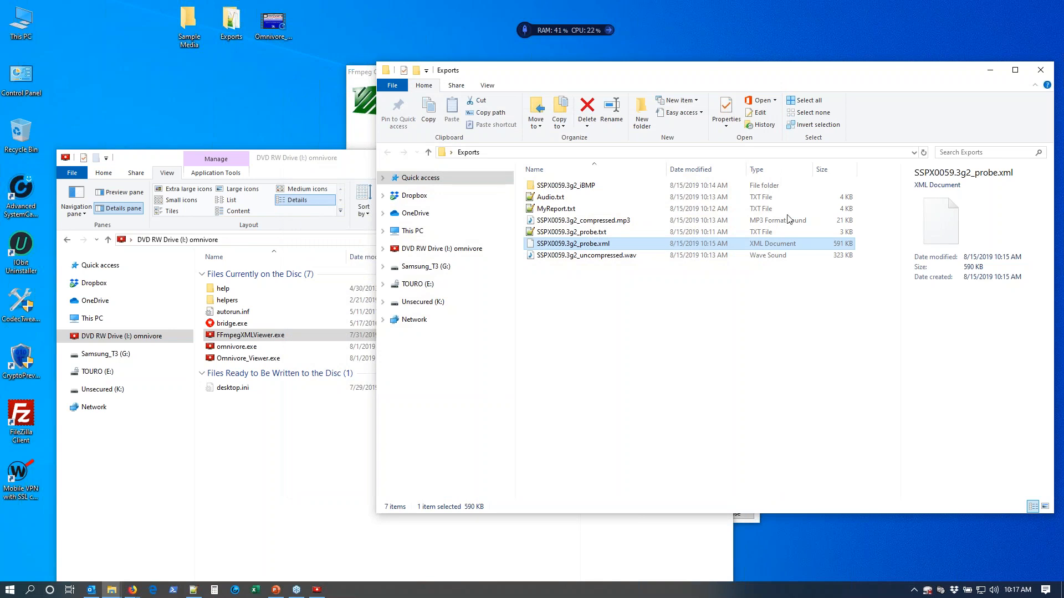
Put the Exports window away and close the FFmpeg Convert dialog for SSPX0059.3g2.
left_click(990, 74)
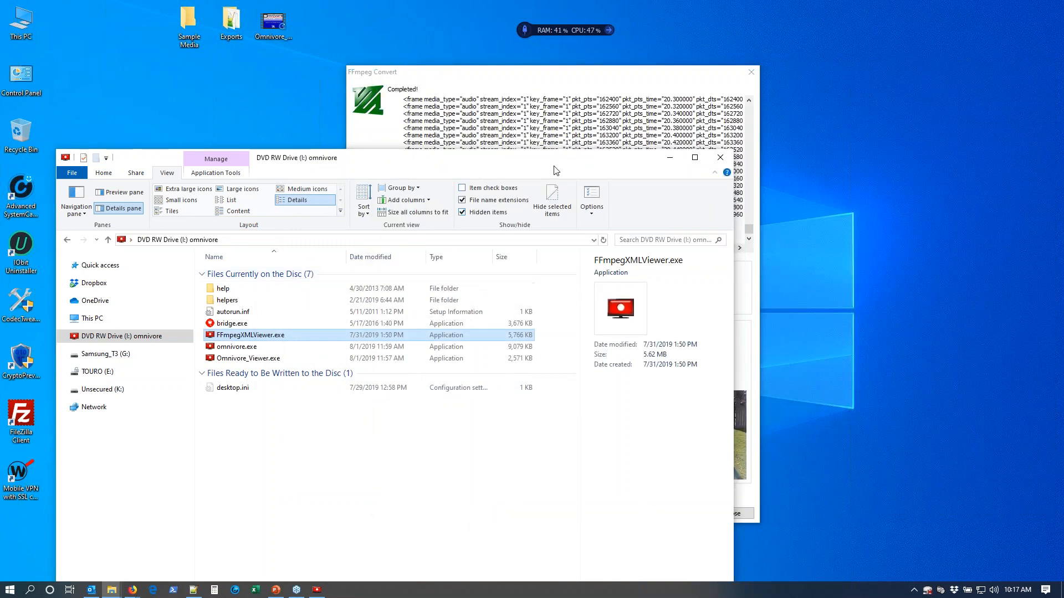
left_click(585, 81)
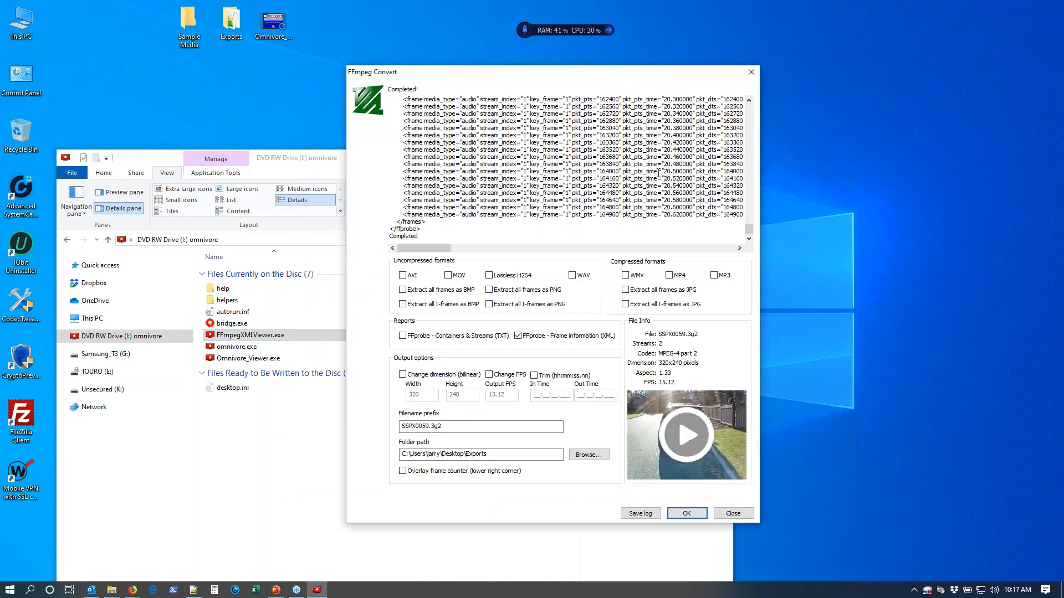
left_click(733, 513)
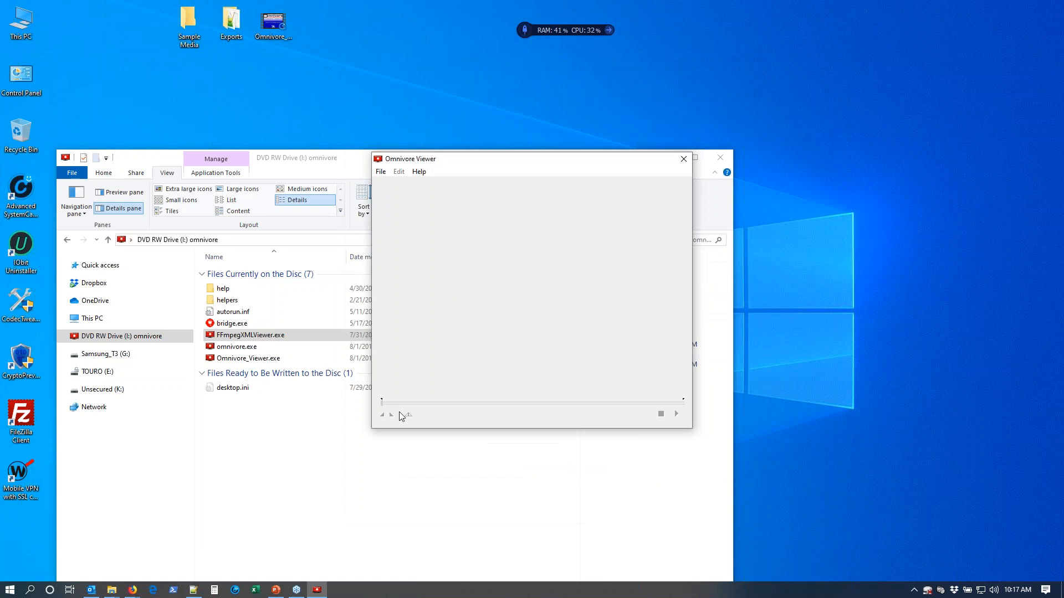
Load 960H_ch05_20151210203340.mp4 from the Sample Media folder into Omnivore Viewer to view its FFmpeg Convert options, and close the dialog.
left_click(192, 22)
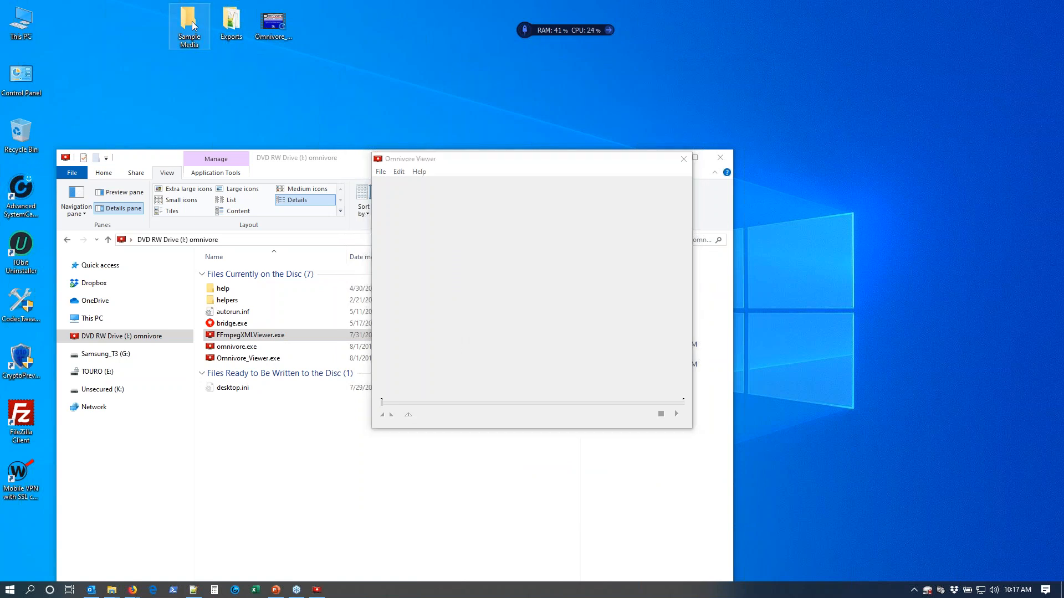
double_click(192, 21)
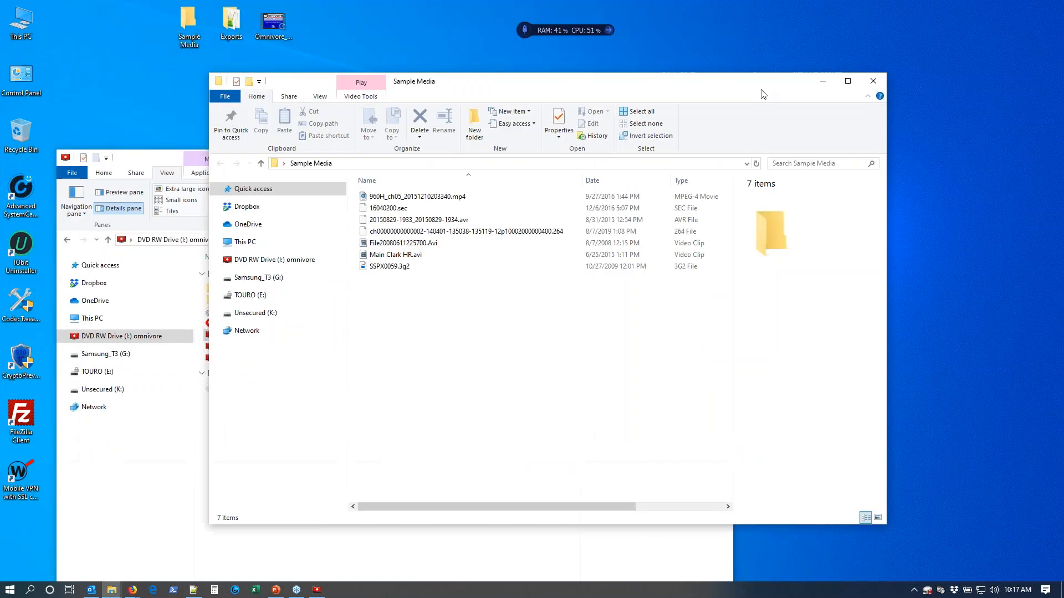
left_click_drag(463, 86, 1005, 114)
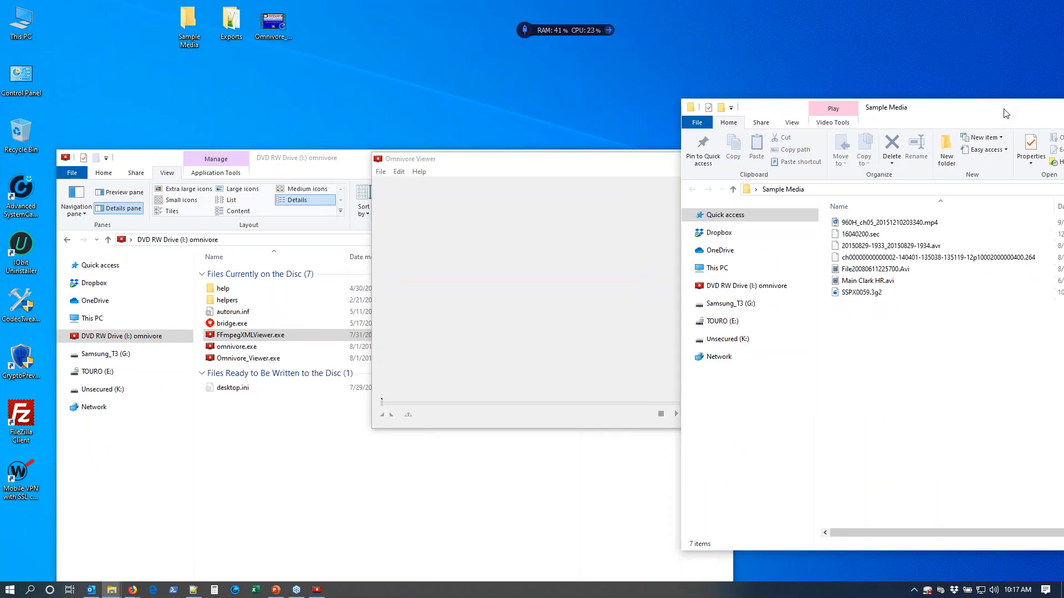
left_click(900, 224)
left_click_drag(901, 225, 546, 266)
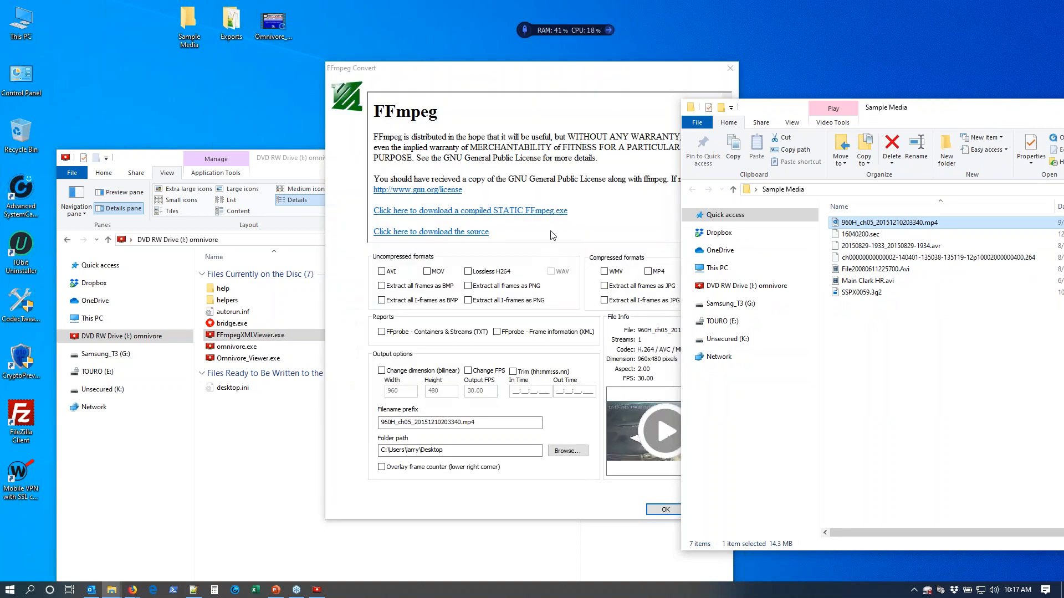
left_click(666, 509)
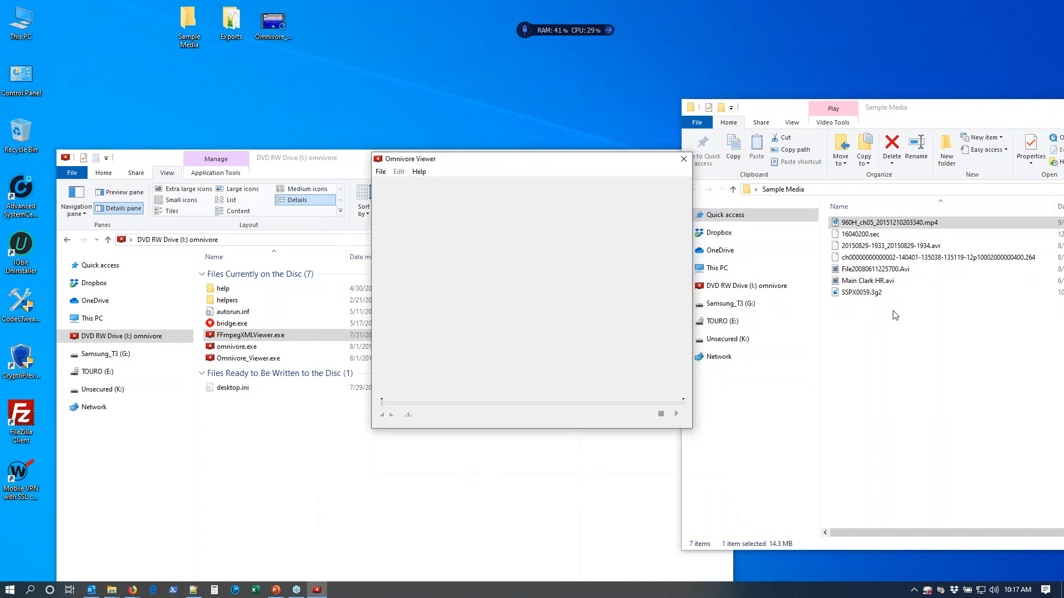
Load 16040200.sec into Omnivore Viewer, play its video preview from FFmpeg Convert and close both the player and the dialog.
left_click_drag(870, 237, 515, 257)
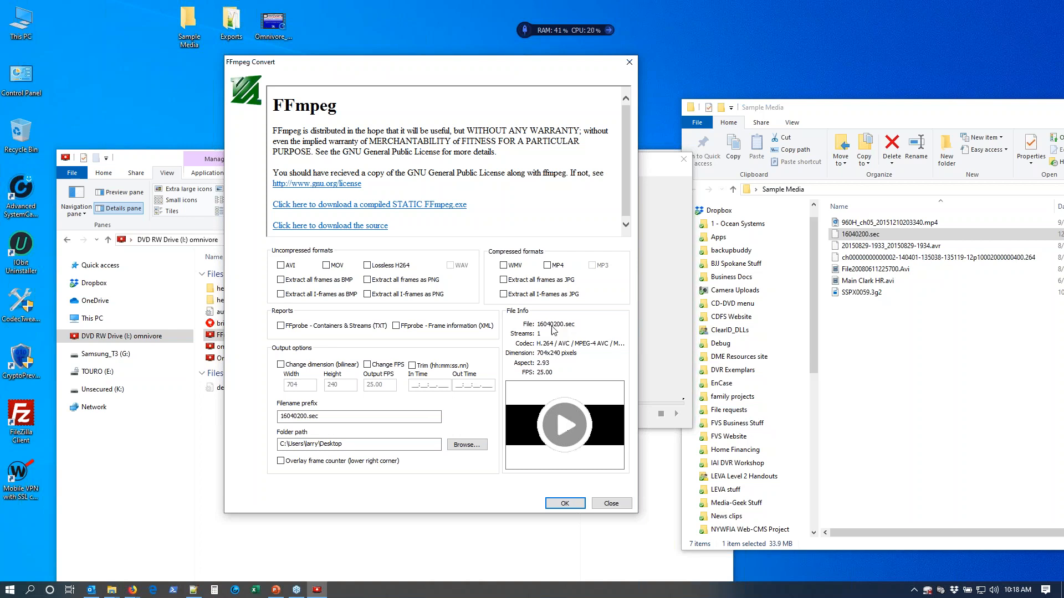
left_click(565, 428)
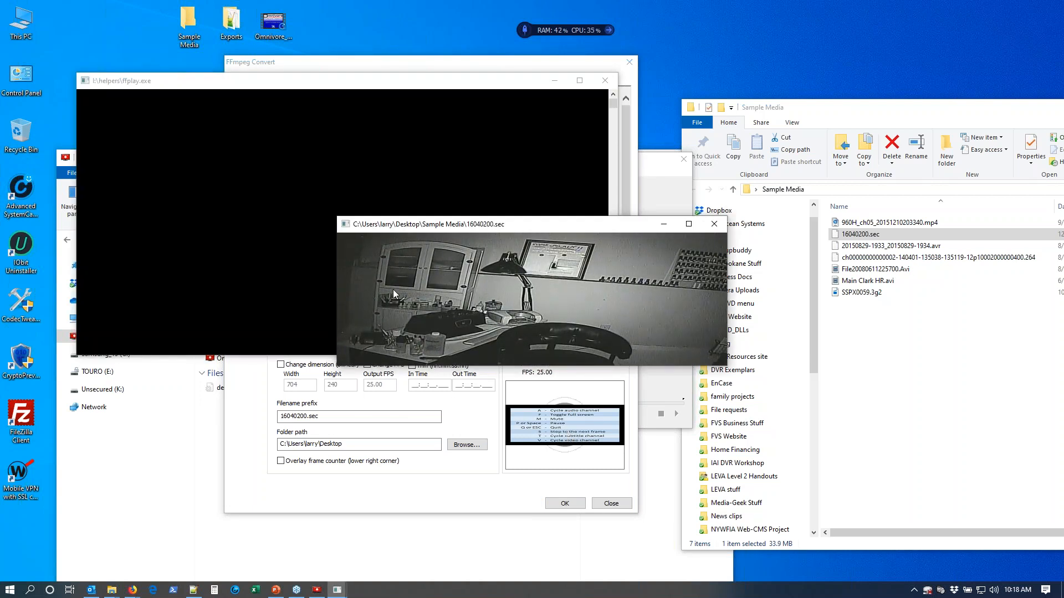
left_click_drag(504, 226, 484, 159)
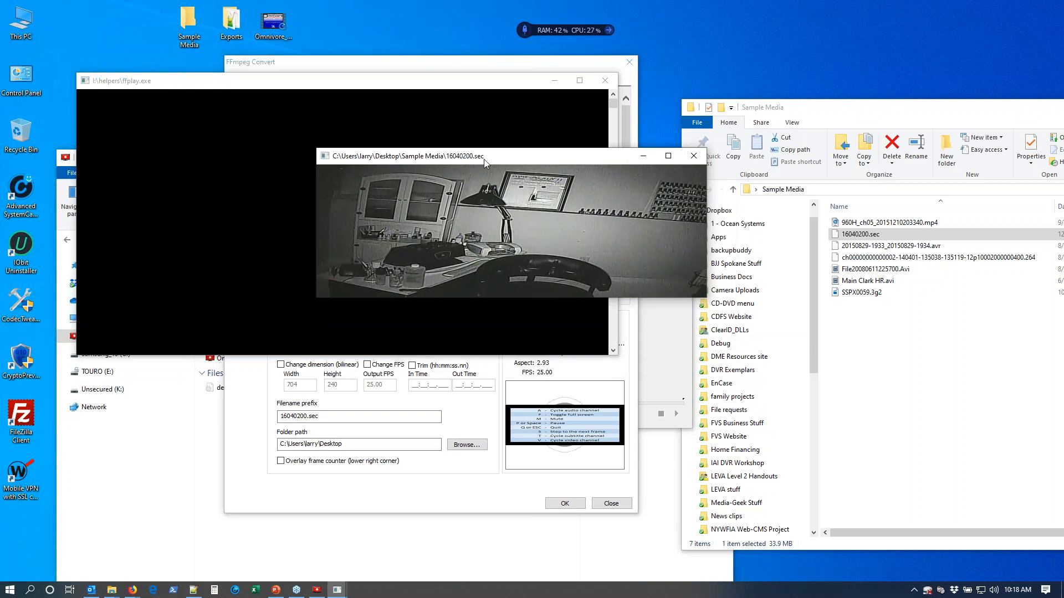
left_click(698, 158)
left_click(280, 364)
left_click(611, 503)
Close the Sample Media window and load the whole Sample Media folder into Omnivore Viewer for batch conversion.
left_click_drag(916, 107, 632, 79)
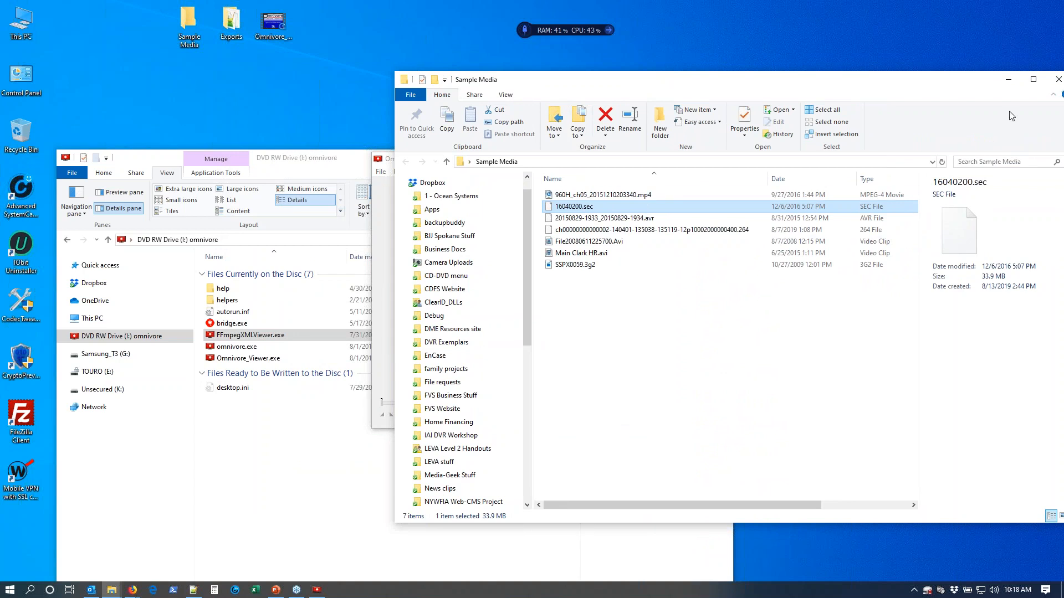
left_click(1058, 79)
left_click_drag(195, 20, 572, 303)
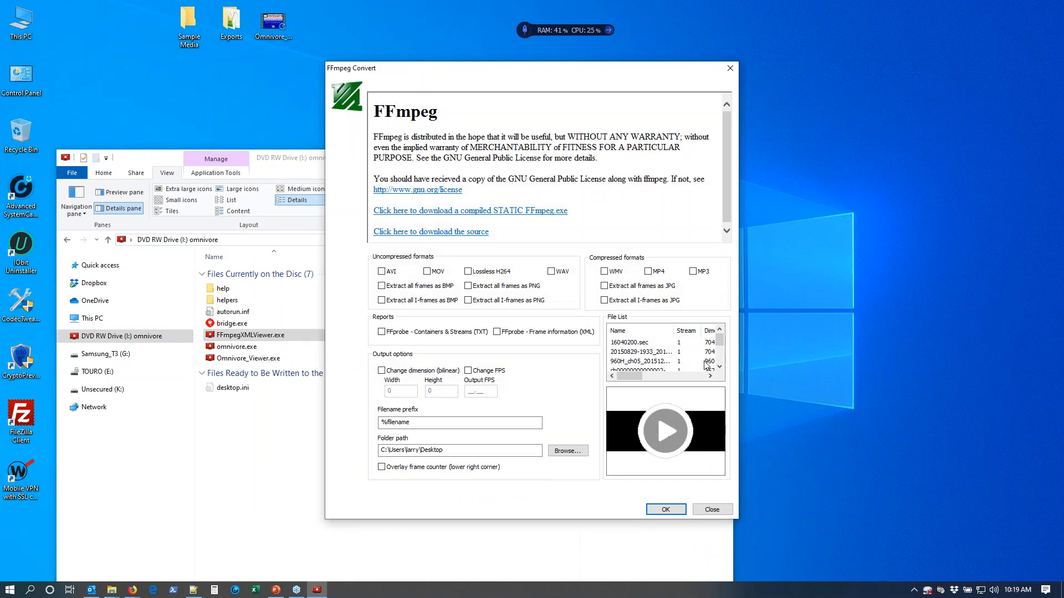
Check individual entries in the batch file list, play 960H_ch05_20151210203340.mp4 and close the player.
left_click(644, 343)
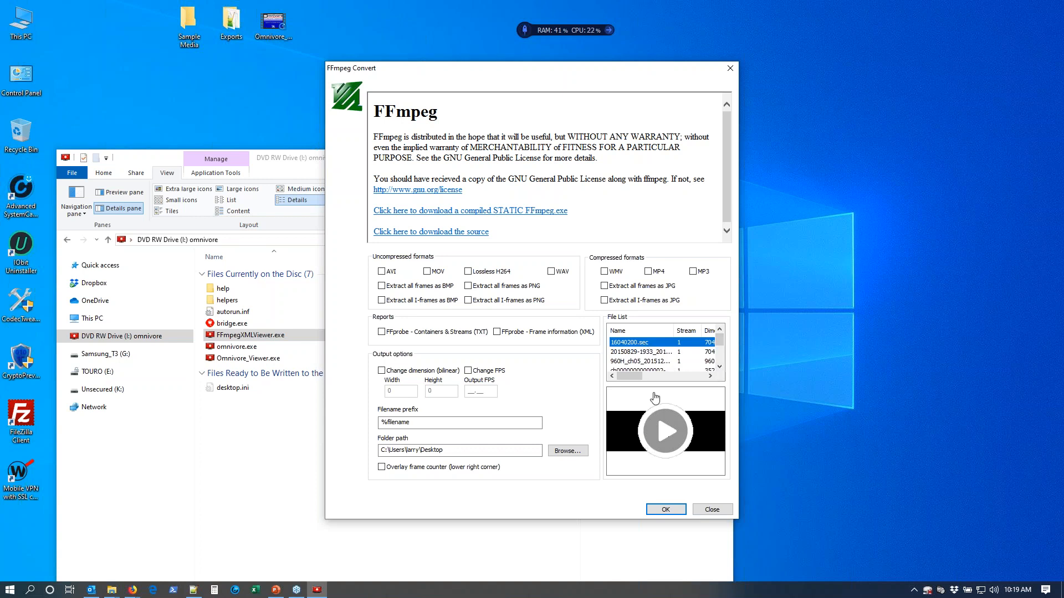
left_click(645, 352)
mouse_move(631, 379)
left_mouse_down()
mouse_move(666, 375)
mouse_move(632, 379)
left_mouse_up()
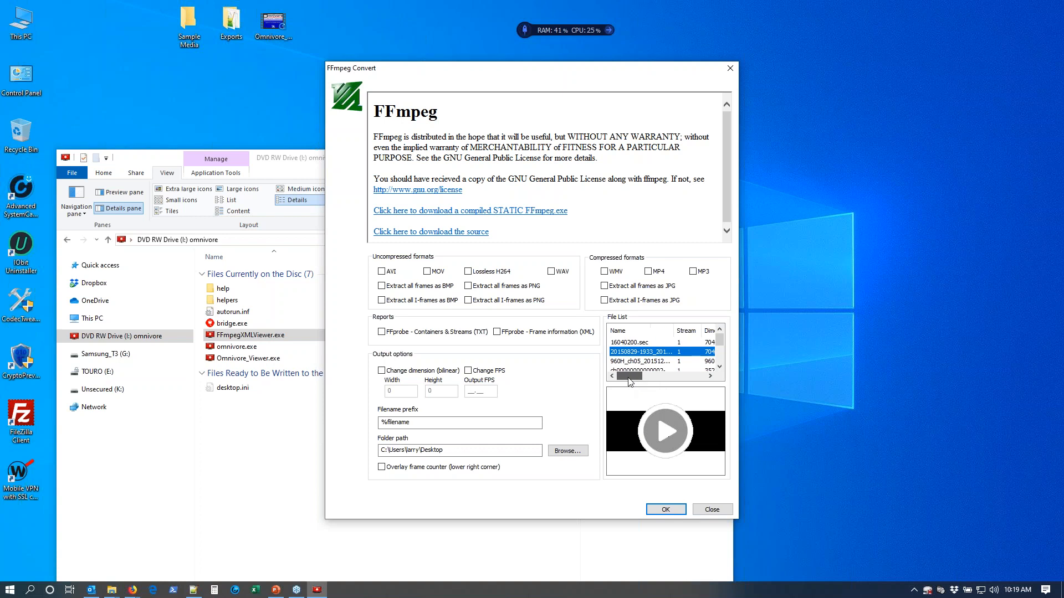
left_click(635, 361)
left_click(664, 436)
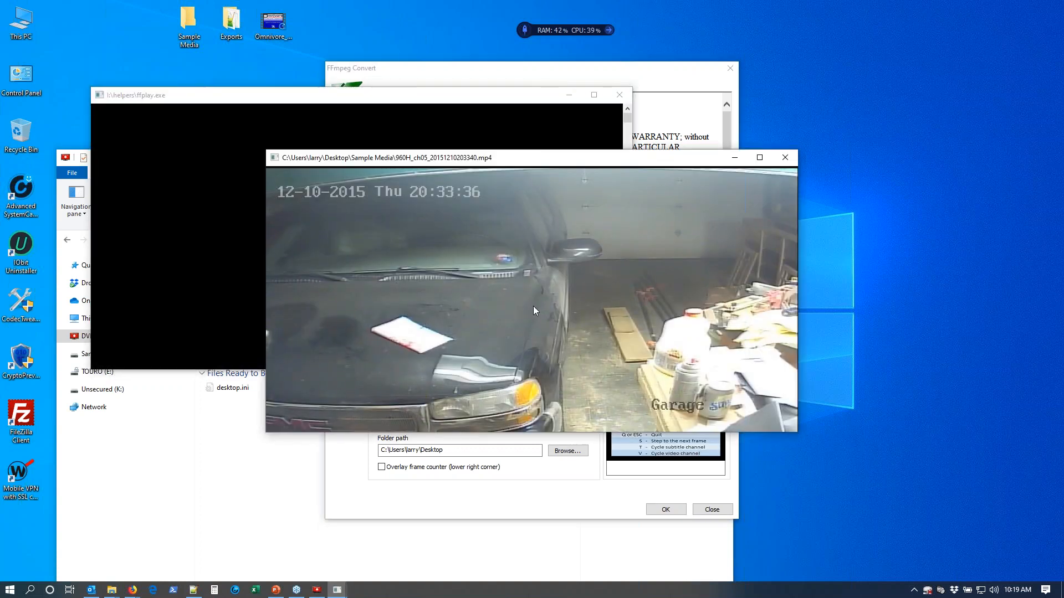
left_click(785, 157)
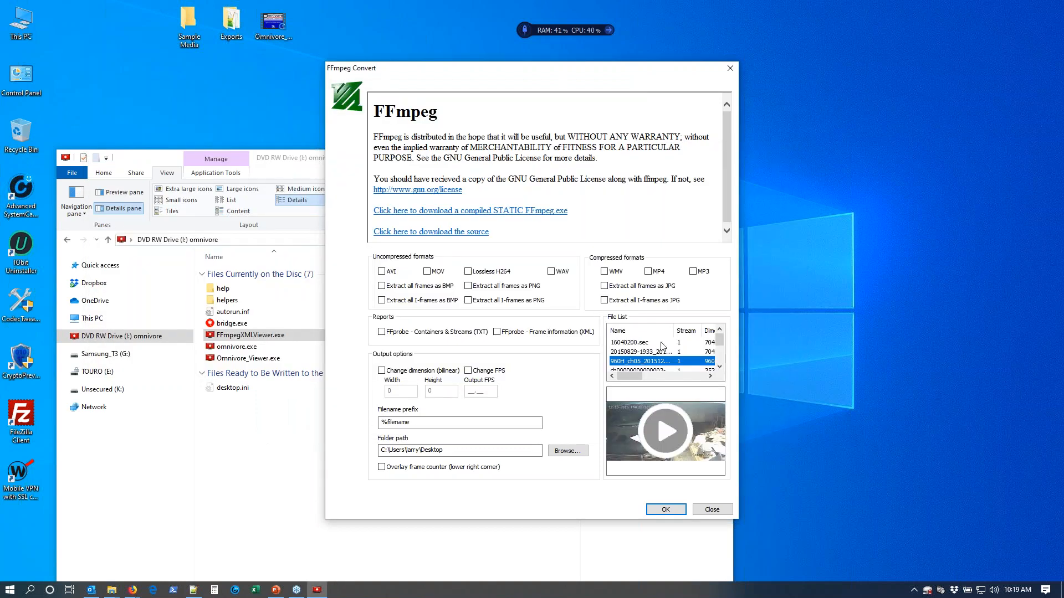
Generate FFprobe Containers & Streams (TXT) reports for all listed files, with the desktop's Exports folder as the output path.
left_click(449, 332)
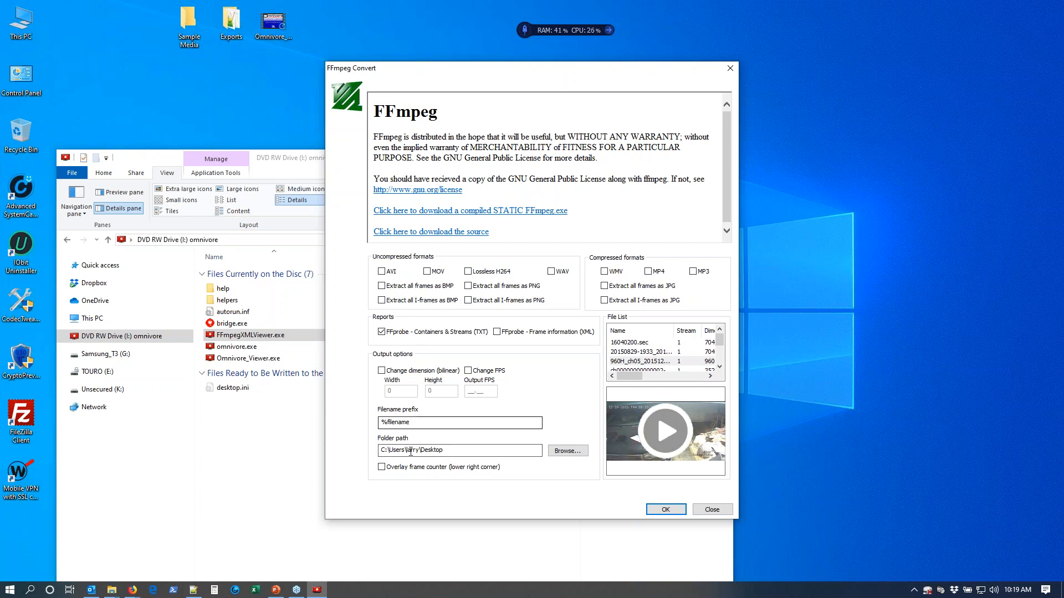
left_click(567, 451)
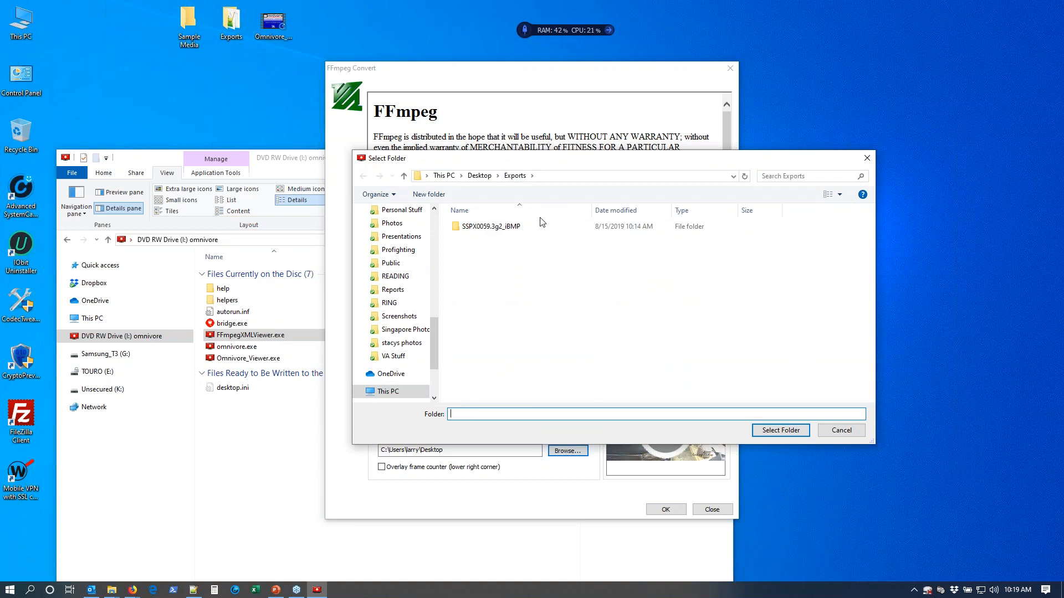
left_click(479, 175)
left_click(474, 284)
left_click(795, 428)
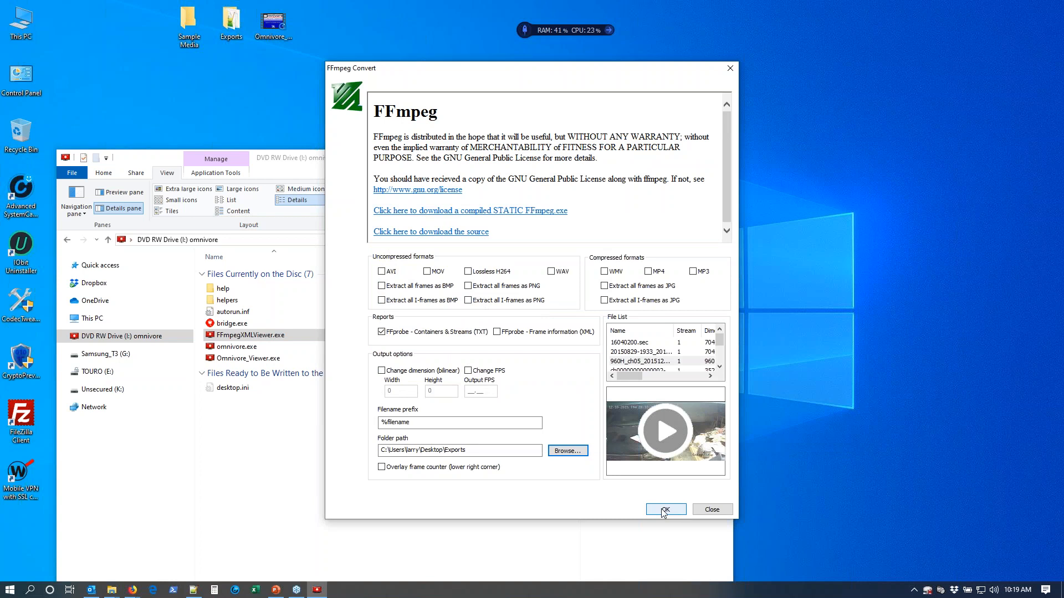
left_click(664, 510)
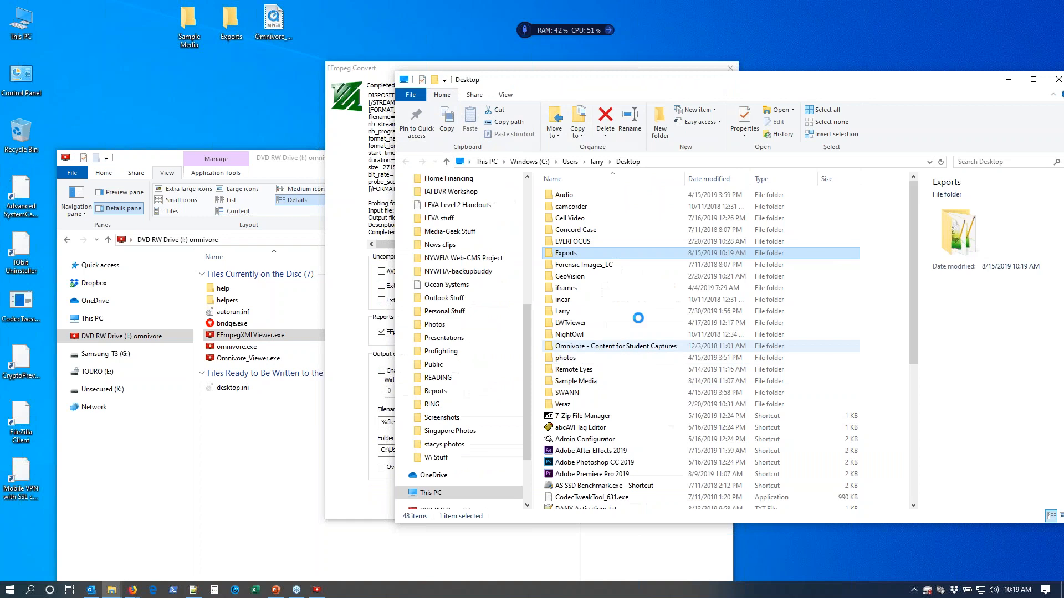
double_click(626, 253)
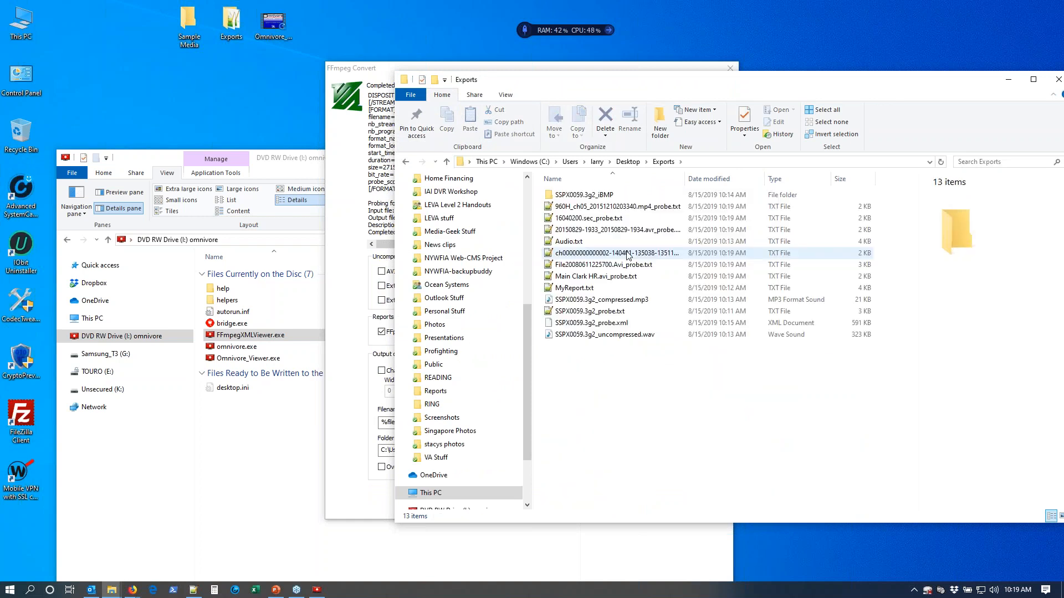
left_click(643, 210)
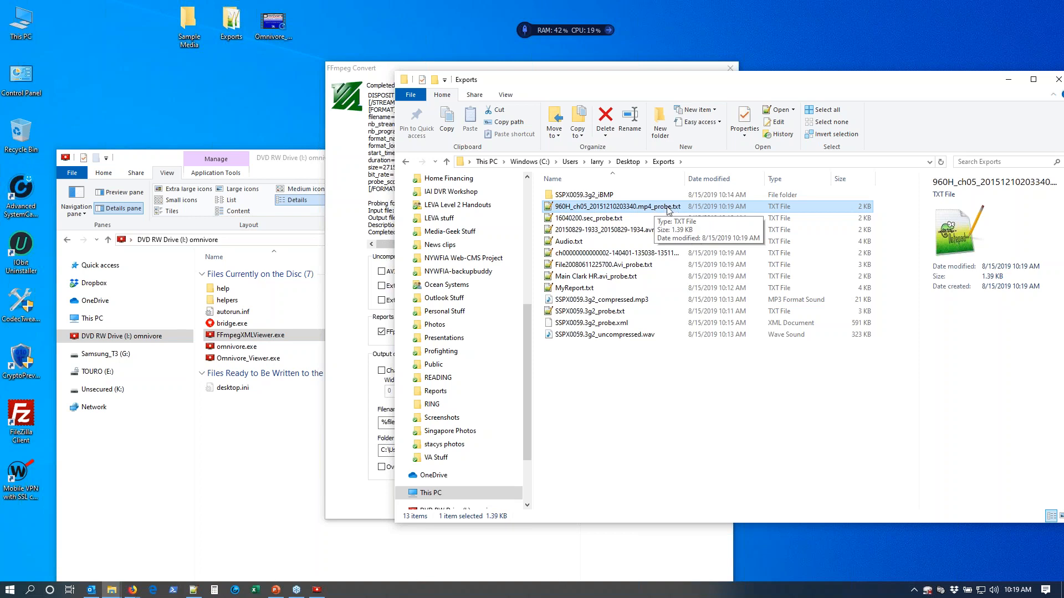
left_click(637, 230)
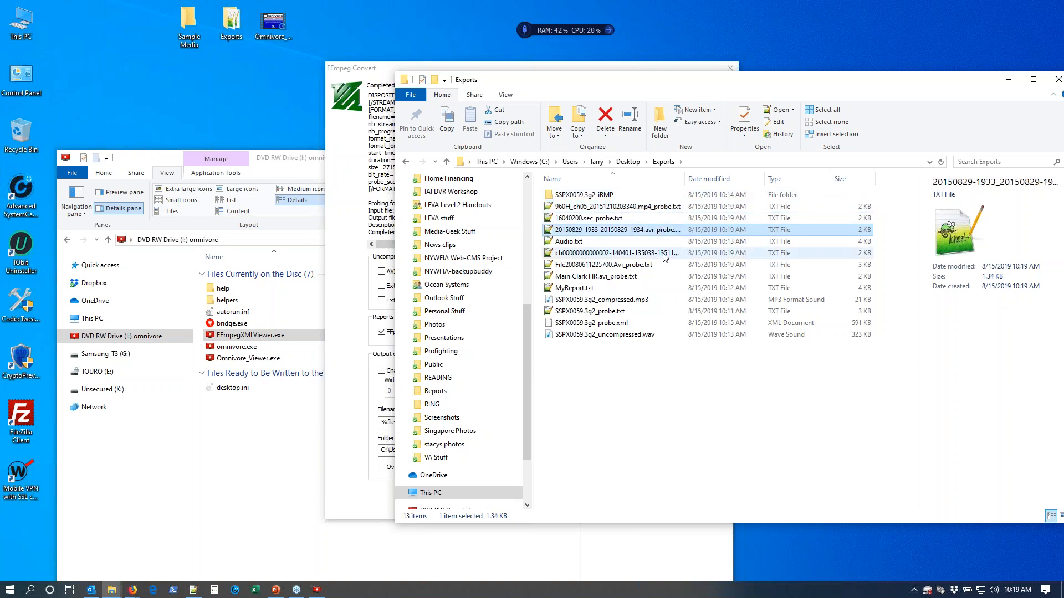
left_click(634, 255)
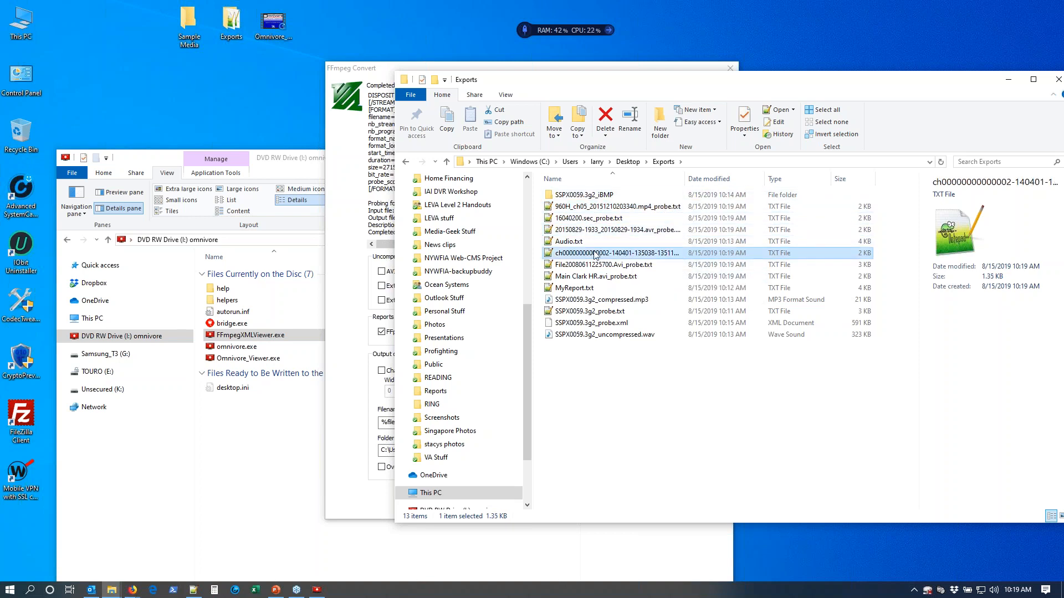
double_click(624, 255)
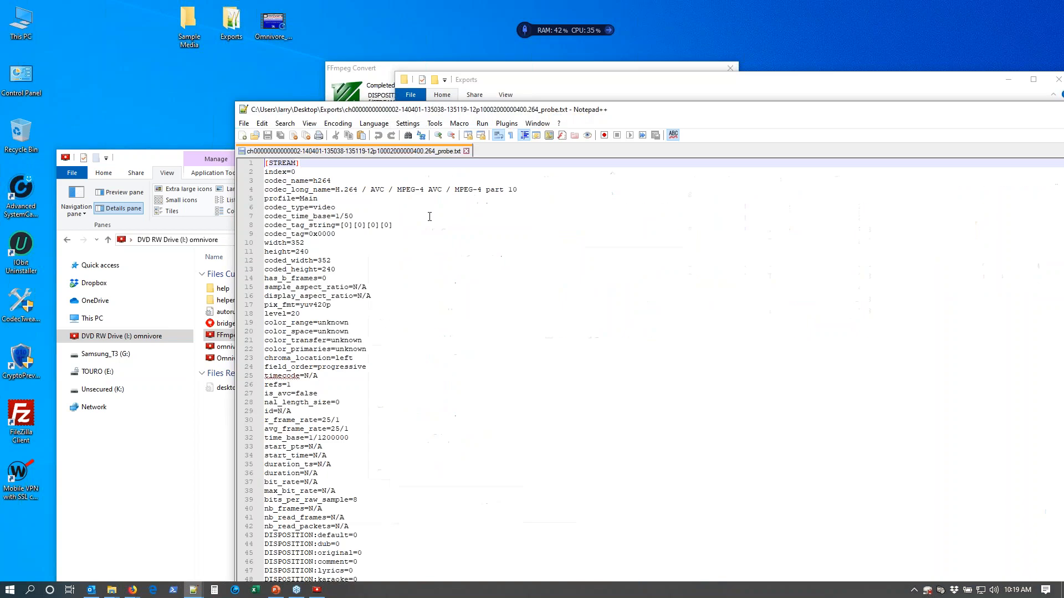
Read through the open probe report and close it, along with the Exports folder window and the batch FFmpeg Convert dialog.
scroll(380, 235, "down", 4)
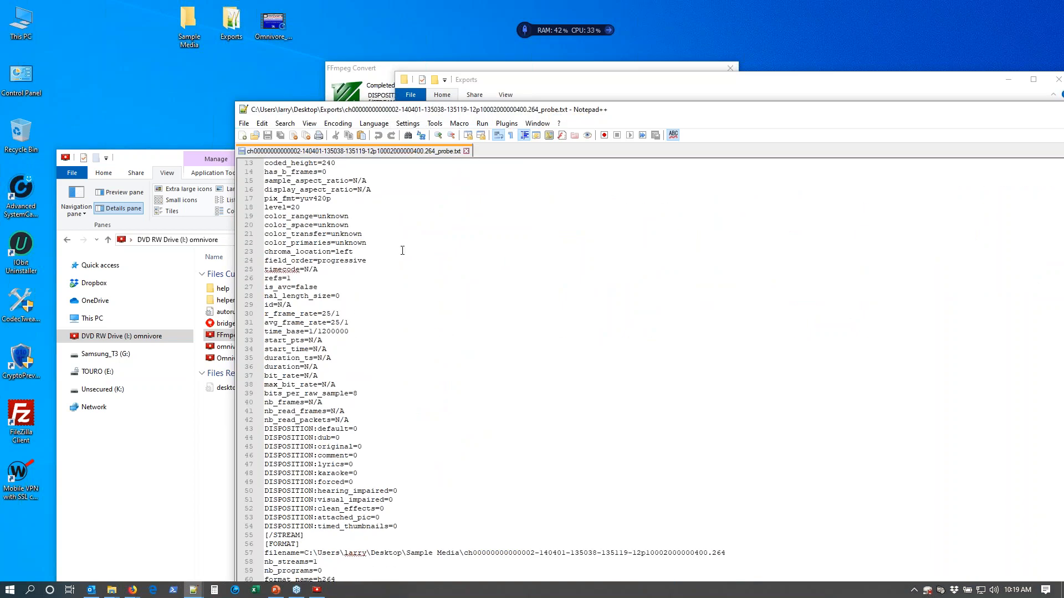
left_click_drag(443, 108, 229, 59)
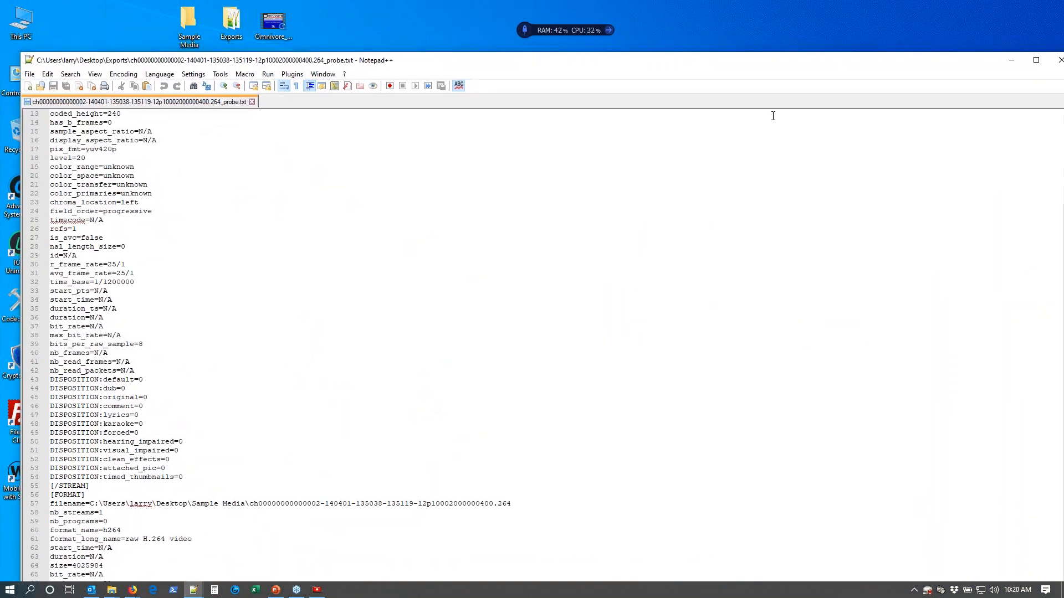
left_click(1059, 59)
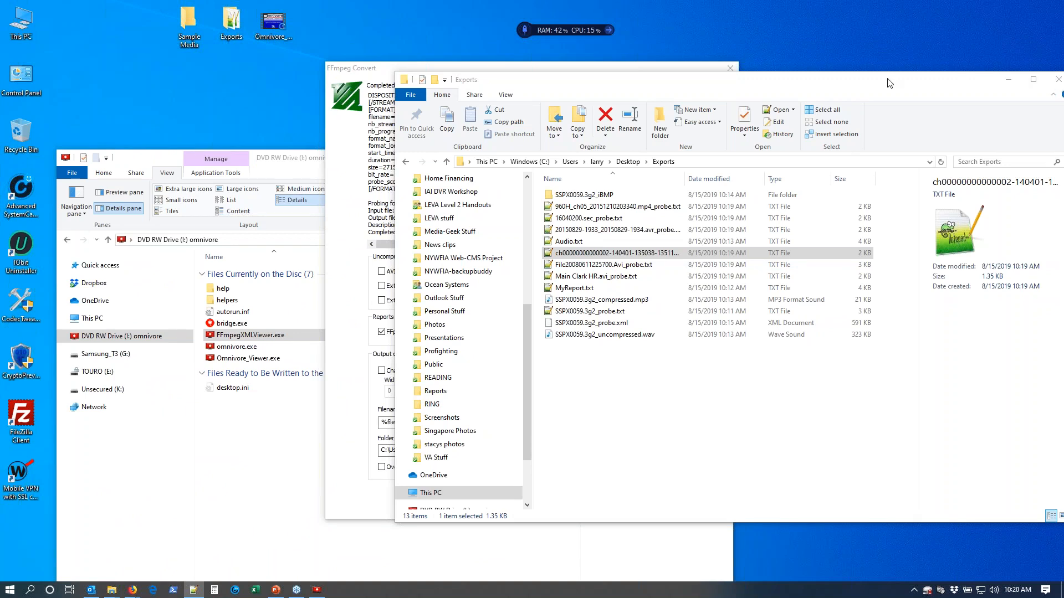
left_click_drag(1018, 85, 843, 83)
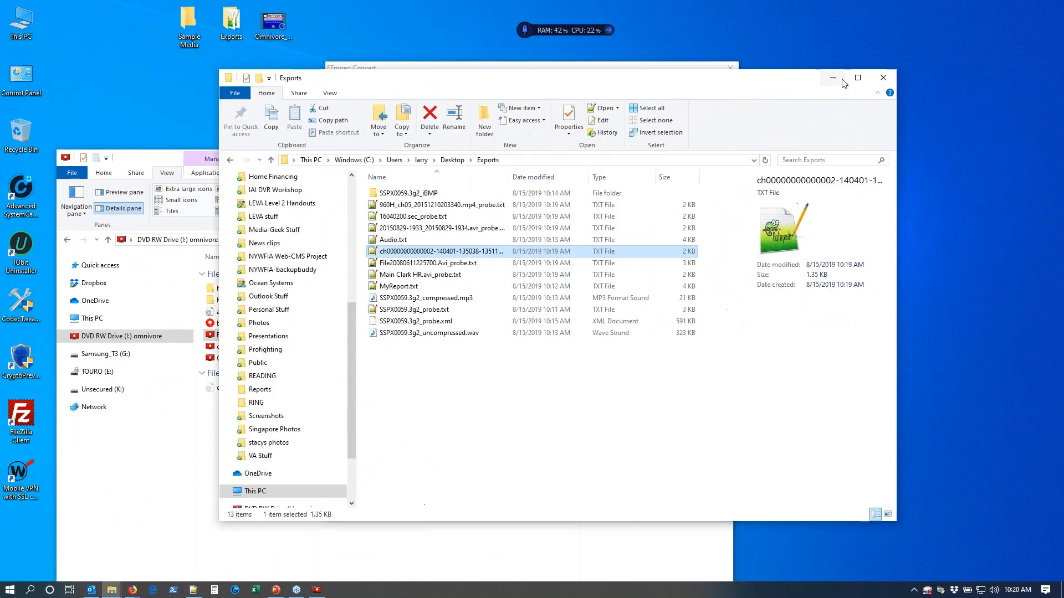
left_click(886, 80)
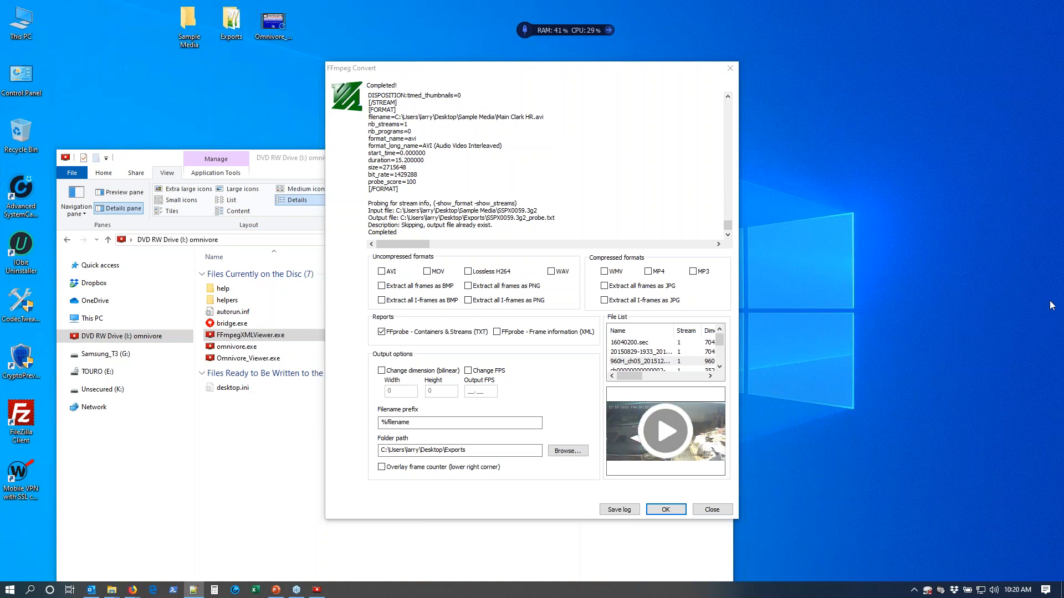
left_click(714, 510)
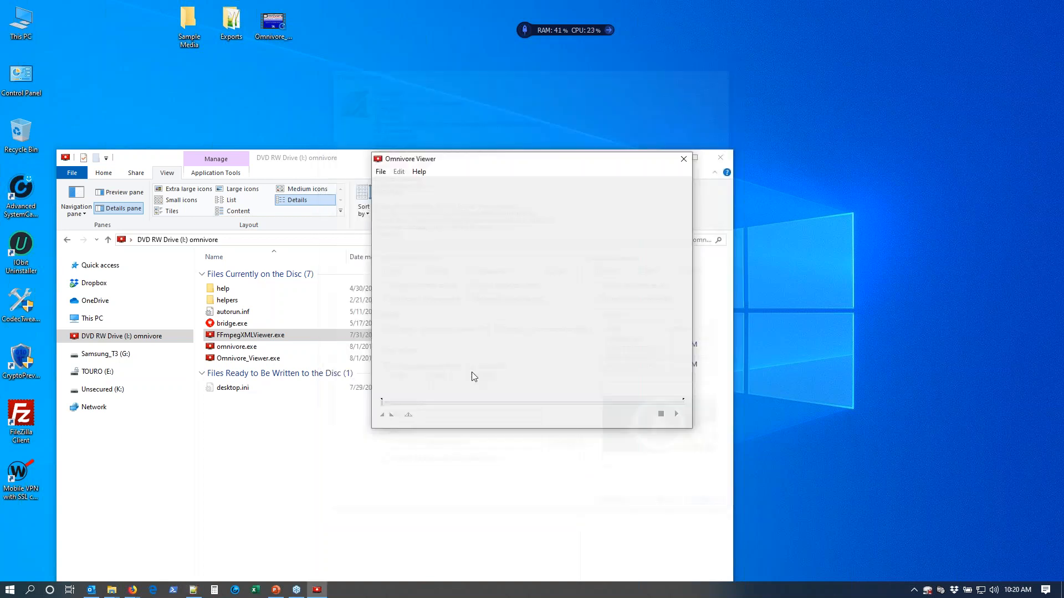
Load 960H_ch05_20151210203340.mp4 from the Sample Media folder into Omnivore Viewer for conversion, and preview the clip.
double_click(189, 27)
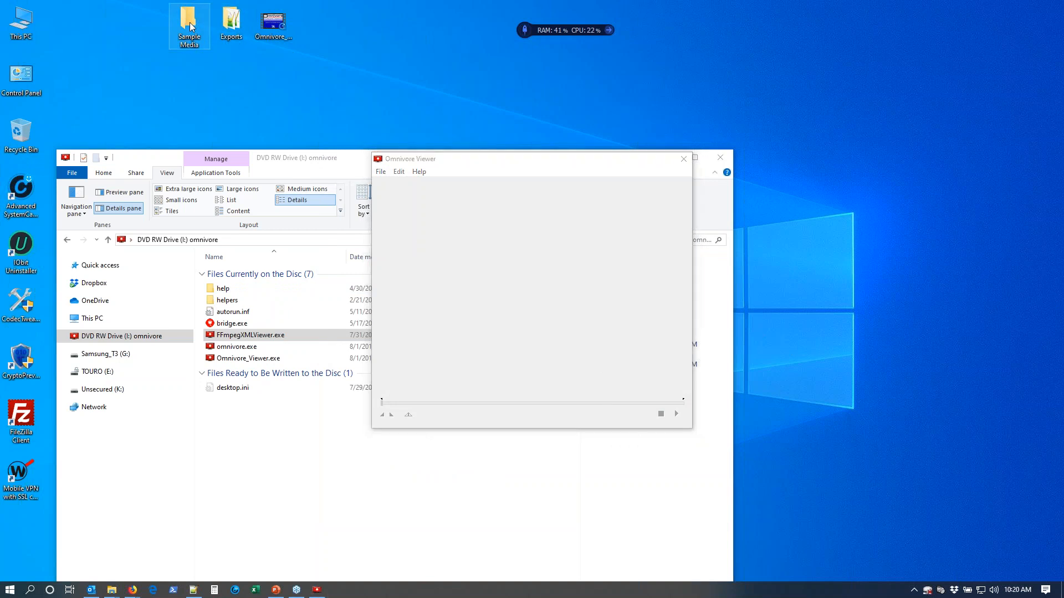
left_click_drag(452, 84, 846, 74)
left_click(817, 187)
left_click_drag(817, 187, 506, 285)
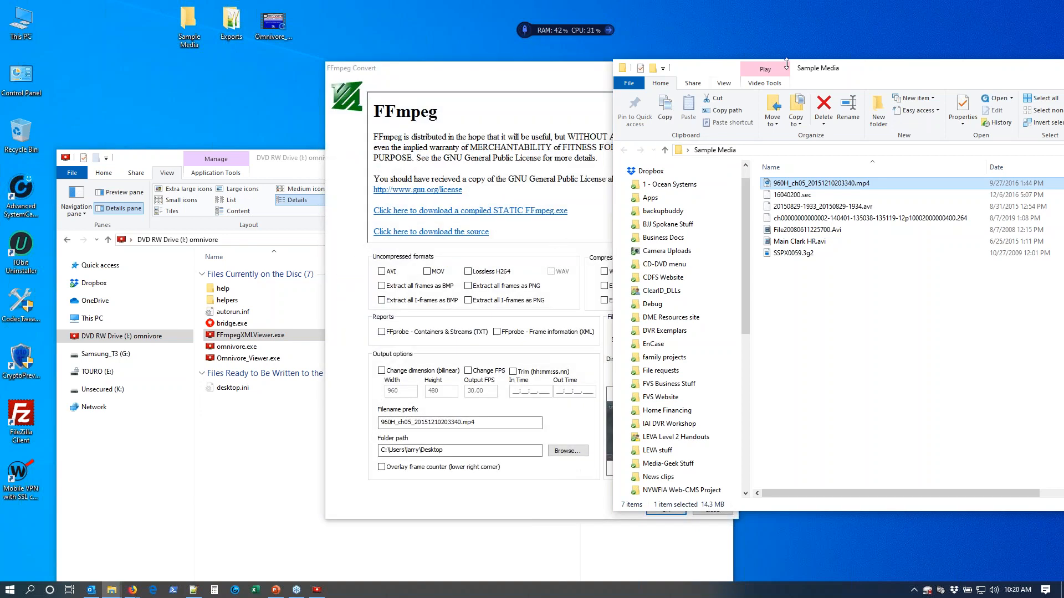
left_click_drag(848, 74, 991, 67)
left_click(586, 70)
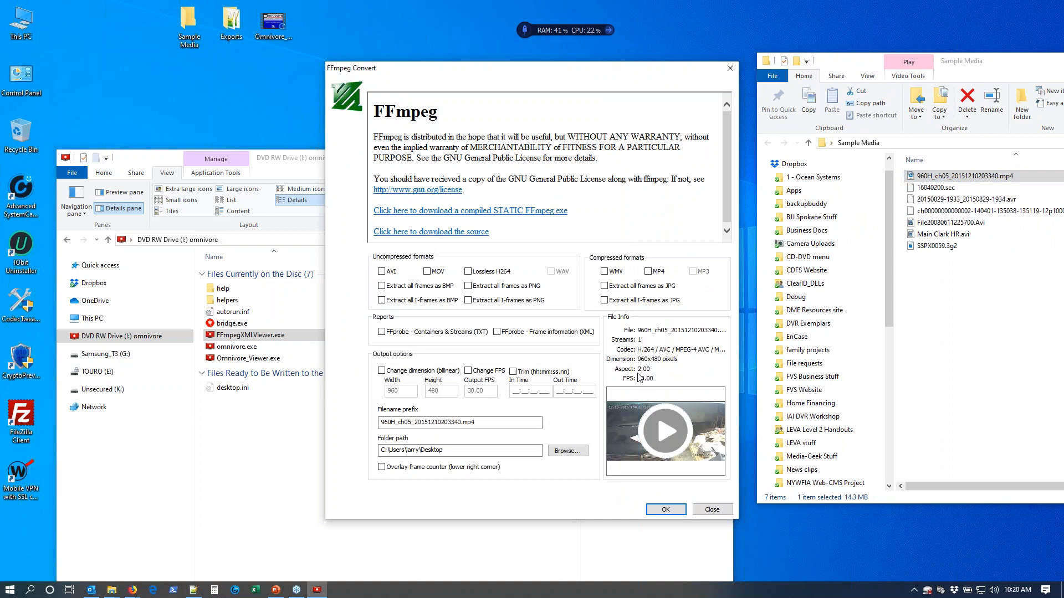
left_click(661, 427)
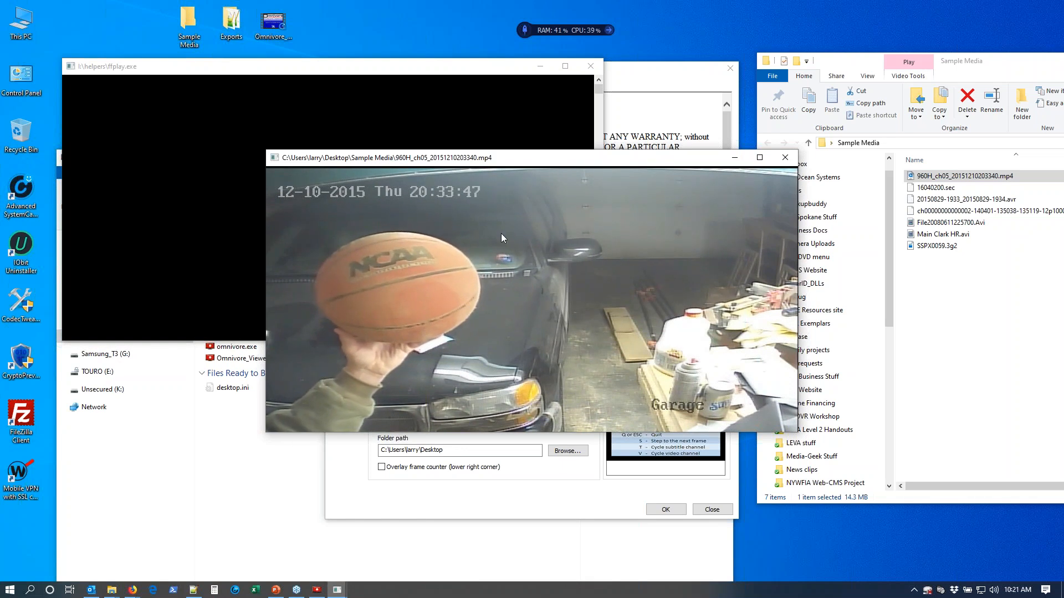
left_click(784, 159)
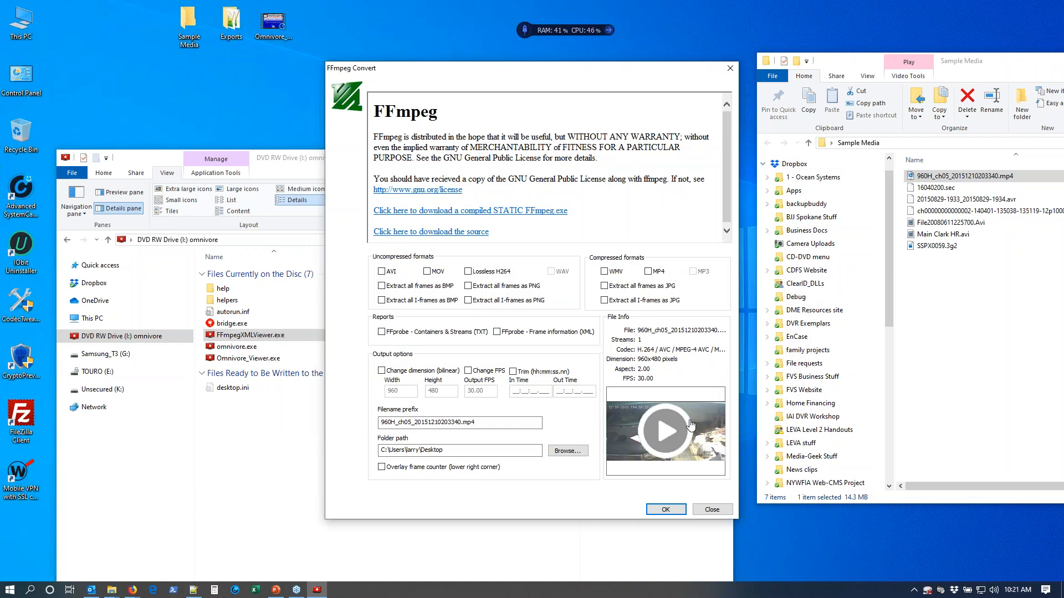
Enable the bilinear dimension change with a width of 640 and a height of 480.
left_click(381, 370)
left_click_drag(402, 394, 364, 394)
type("640")
left_click(438, 394)
left_click(434, 394)
Set the output path to the desktop's Exports folder and convert the clip to Lossless H264.
left_click(568, 451)
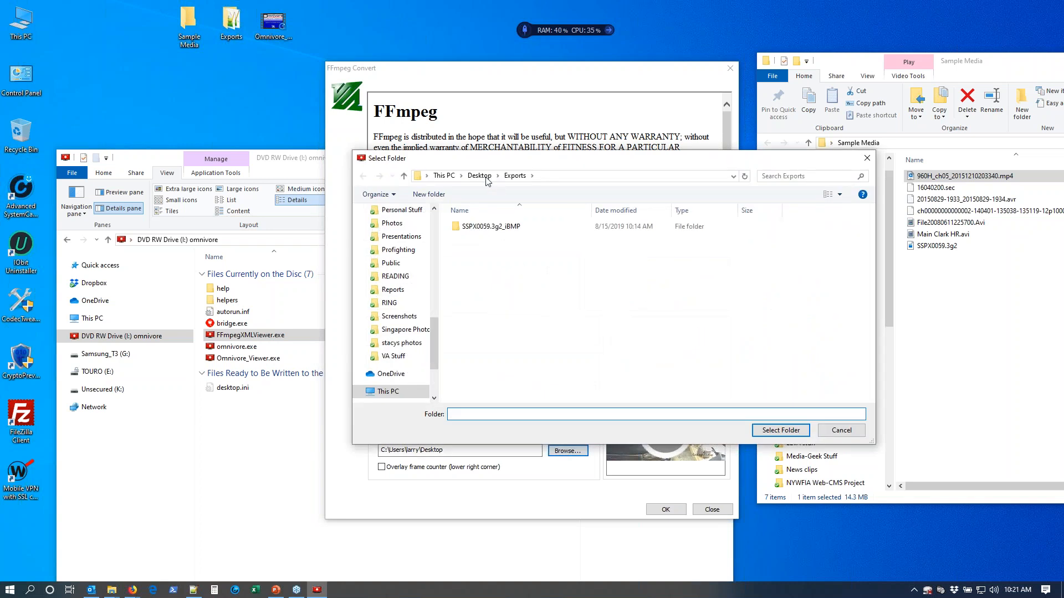
left_click(480, 175)
left_click(499, 284)
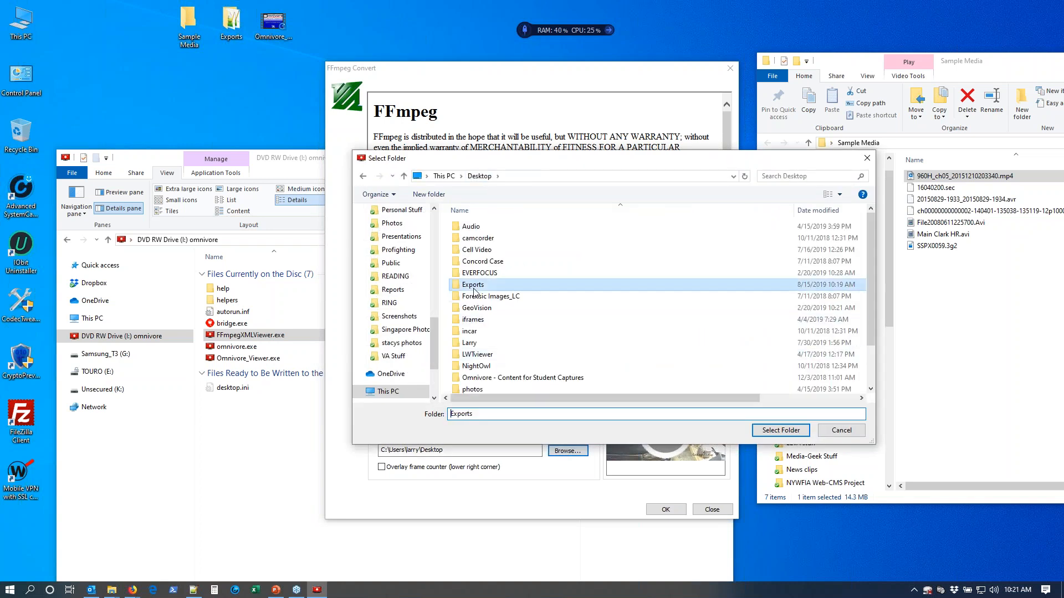
left_click(768, 431)
left_click(662, 509)
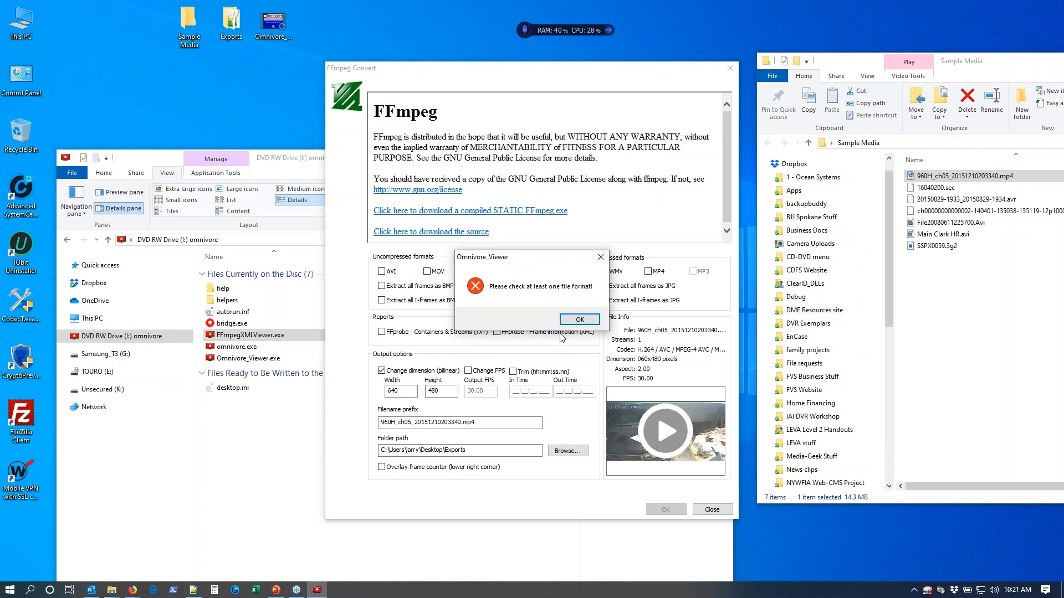
left_click(580, 320)
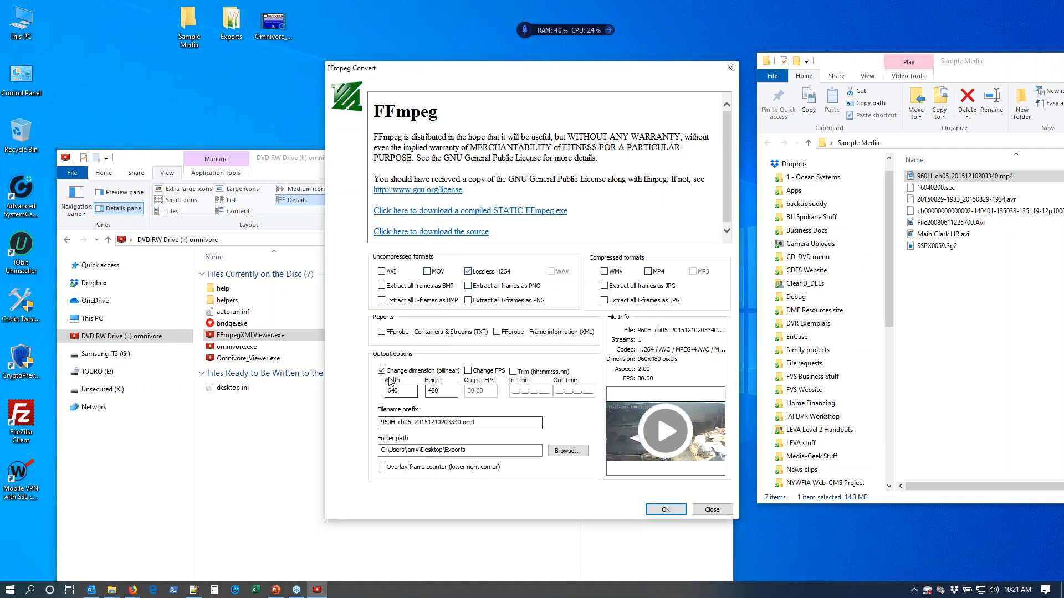
left_click(654, 508)
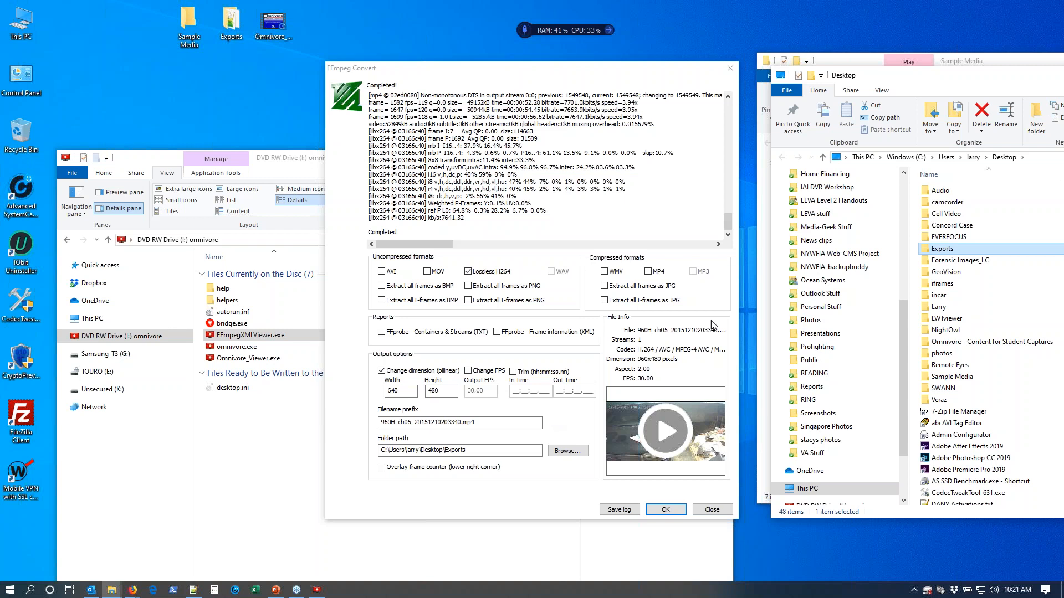
Play the exported 960H_ch05_20151210203340.mp4_lossless.mp4 in VLC media player, and close the player and both folder windows.
double_click(951, 250)
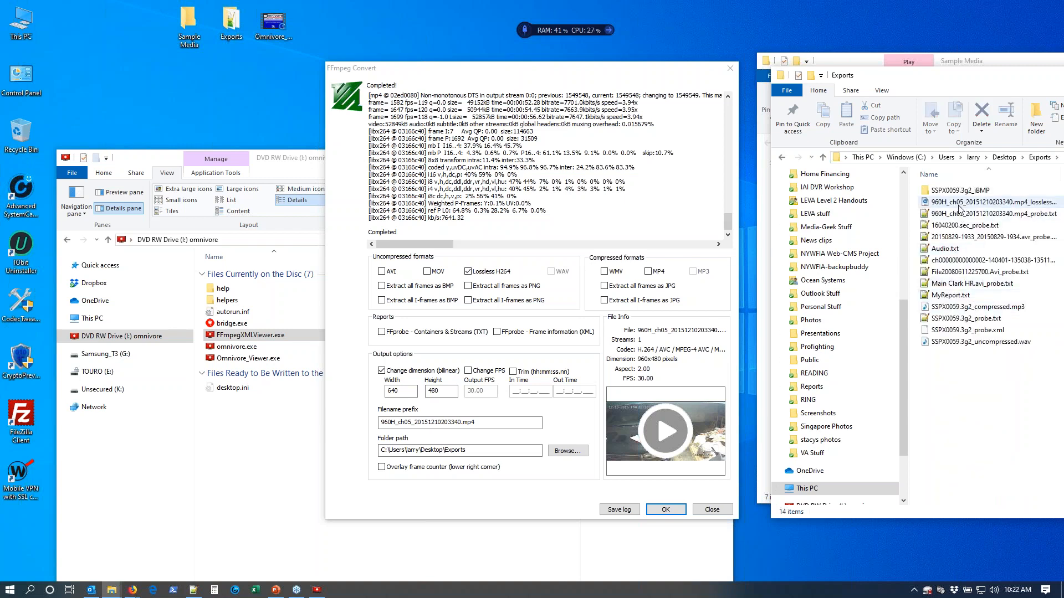
left_click(961, 203)
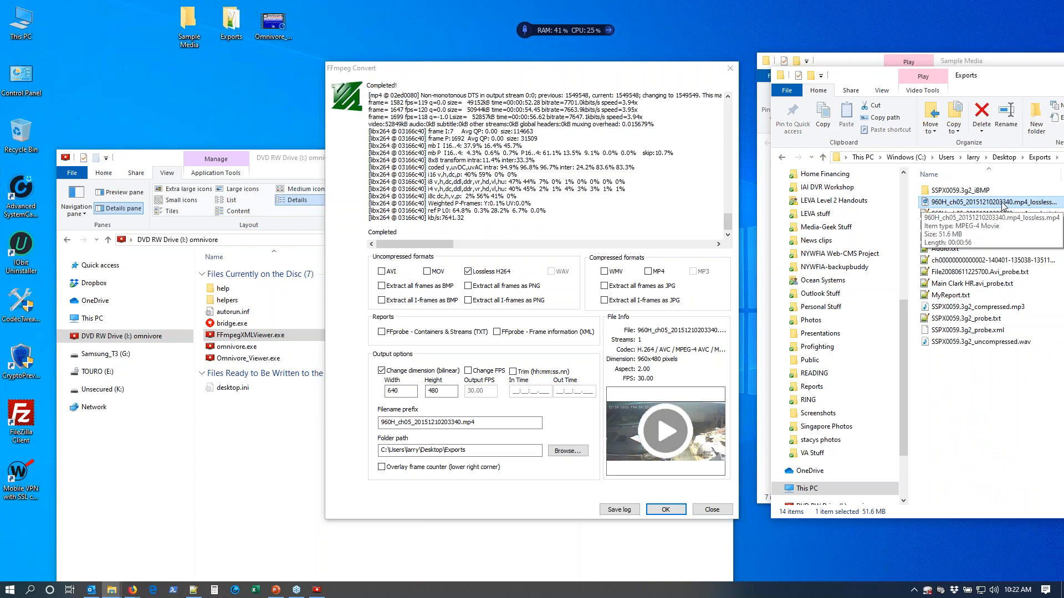
right_click(912, 203)
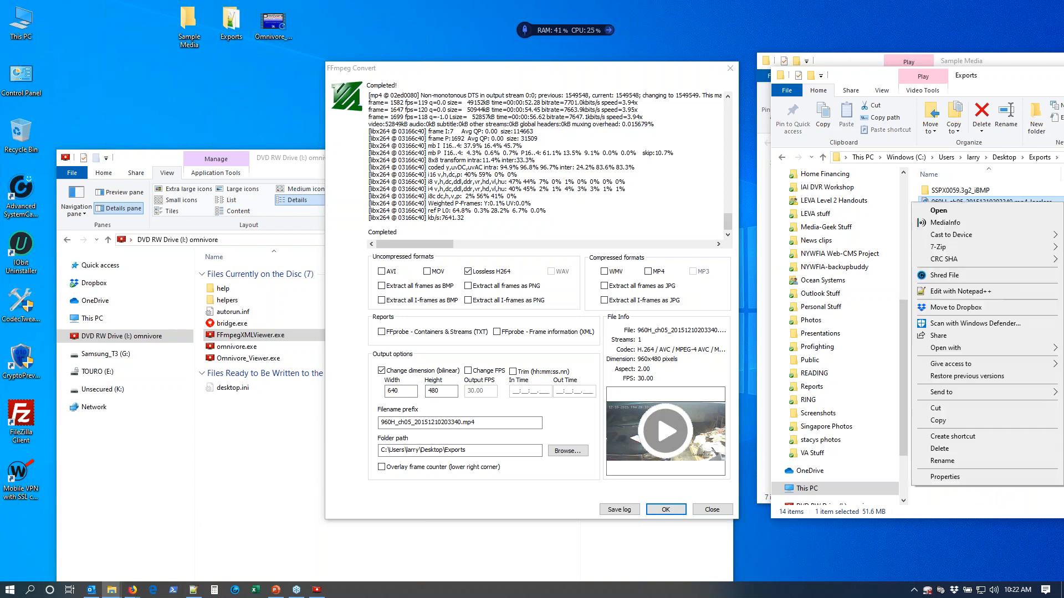
mouse_move(953, 348)
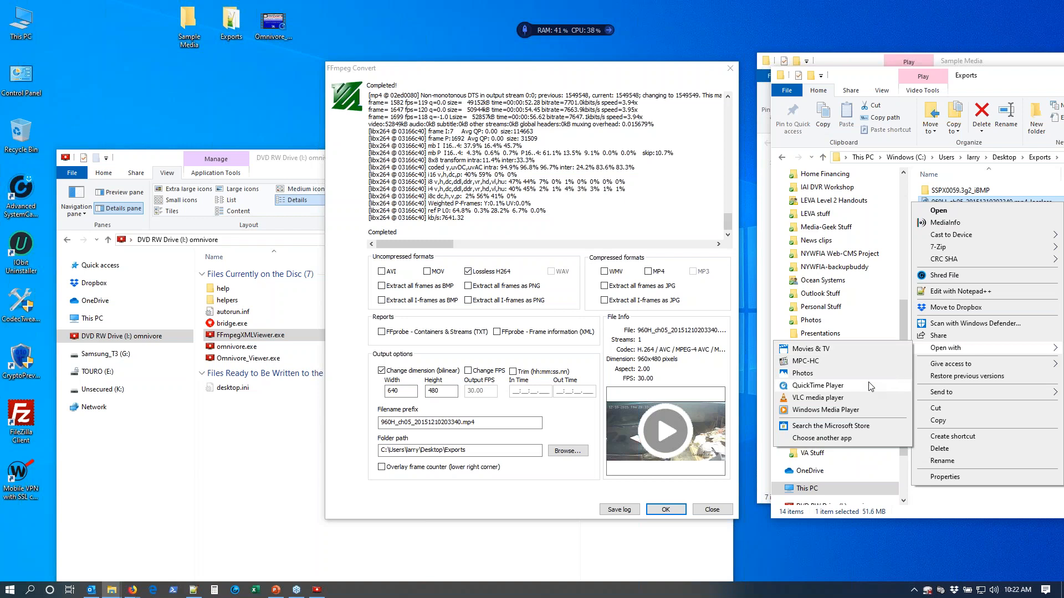
left_click(870, 397)
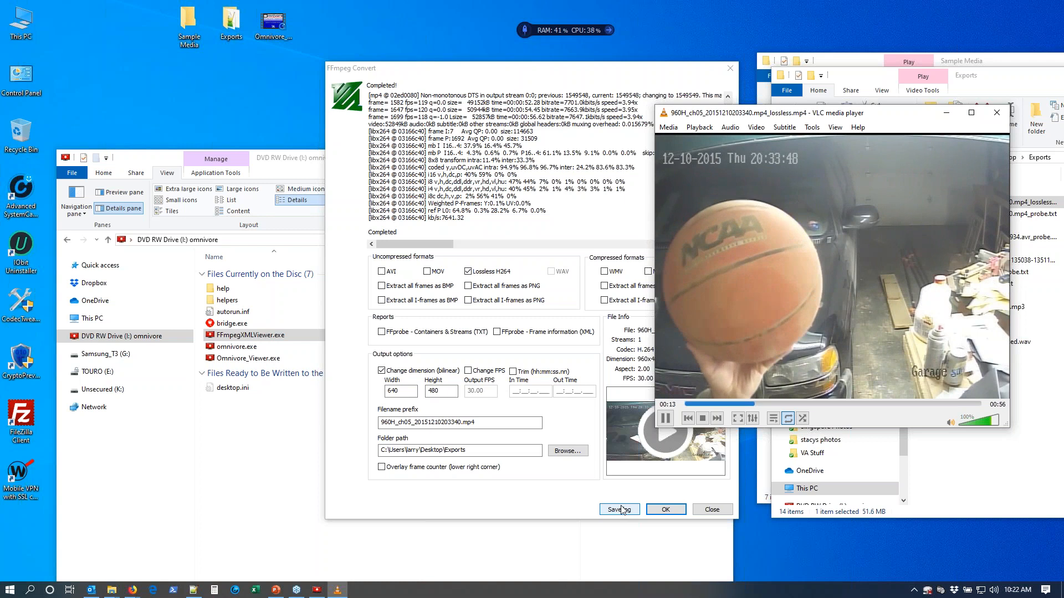
left_click(996, 114)
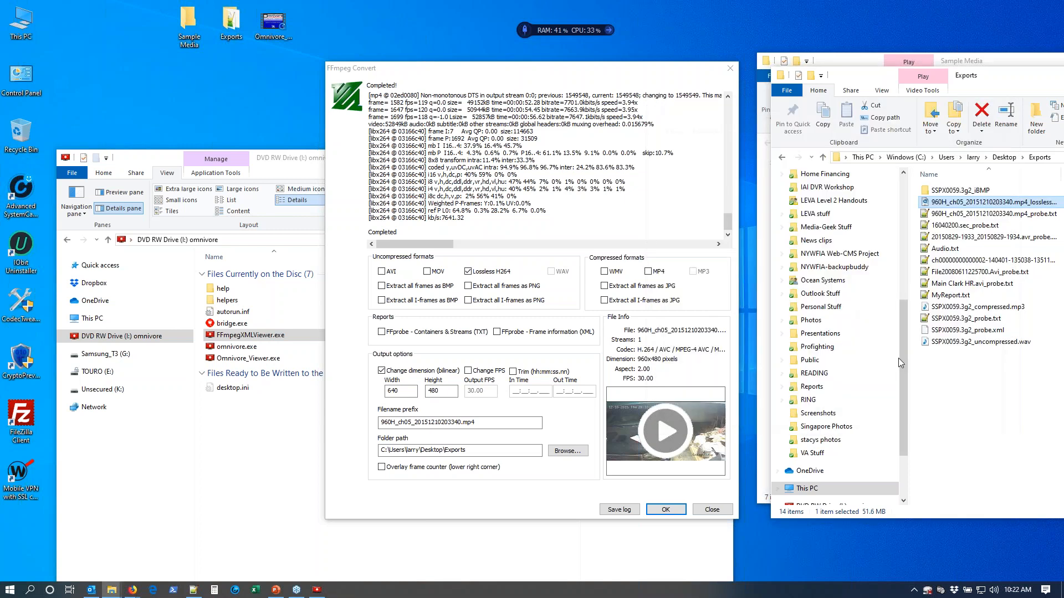
left_click(631, 344)
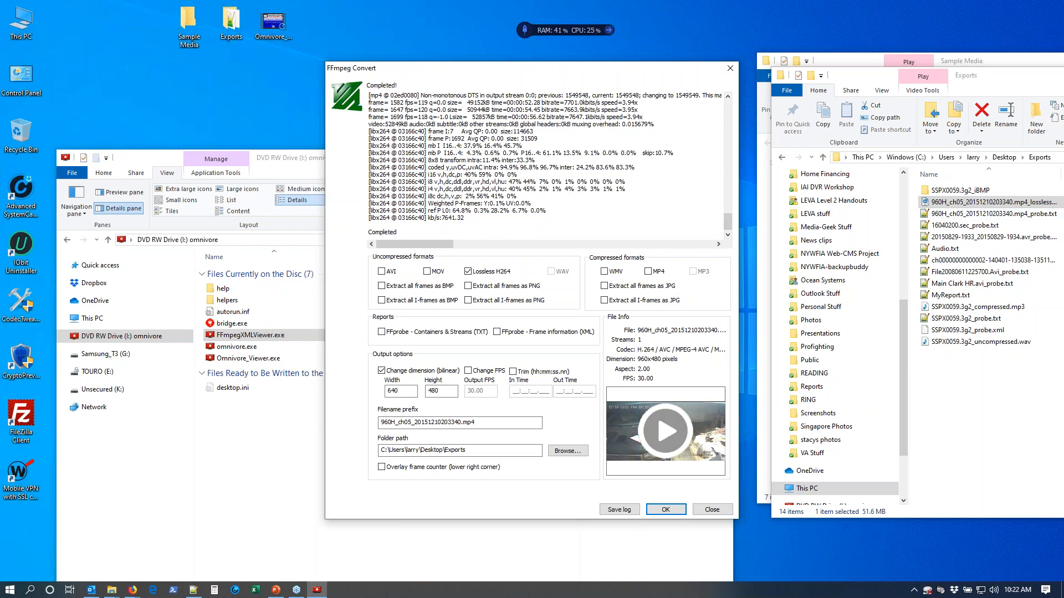
left_click(1063, 75)
left_click(1063, 61)
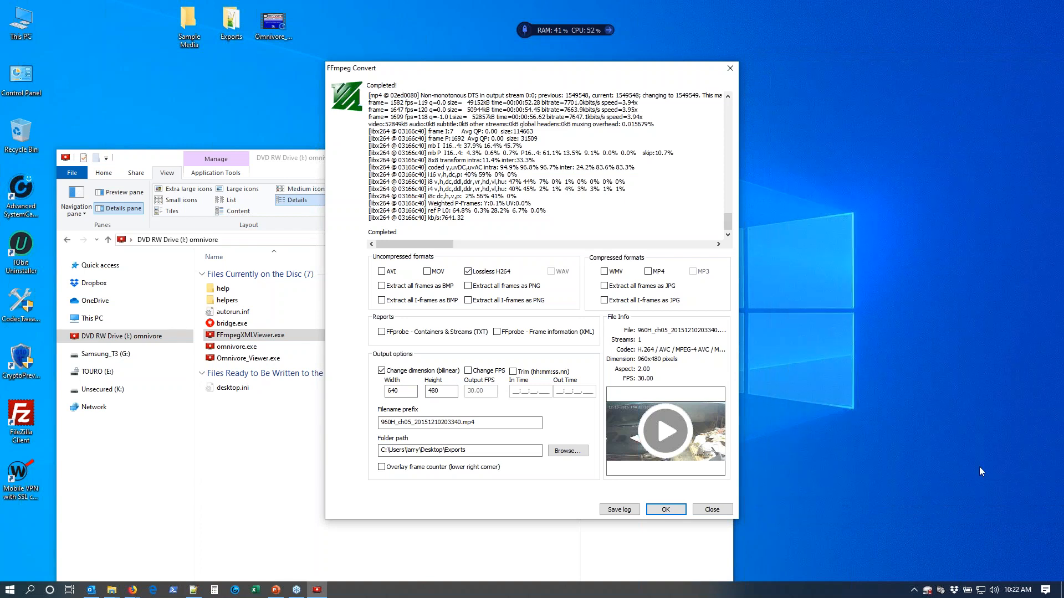
Turn off the dimension change, leave the frame rate change off, and enable trimming.
left_click(391, 372)
left_click(480, 373)
left_click(468, 389)
left_click(490, 372)
left_click(513, 373)
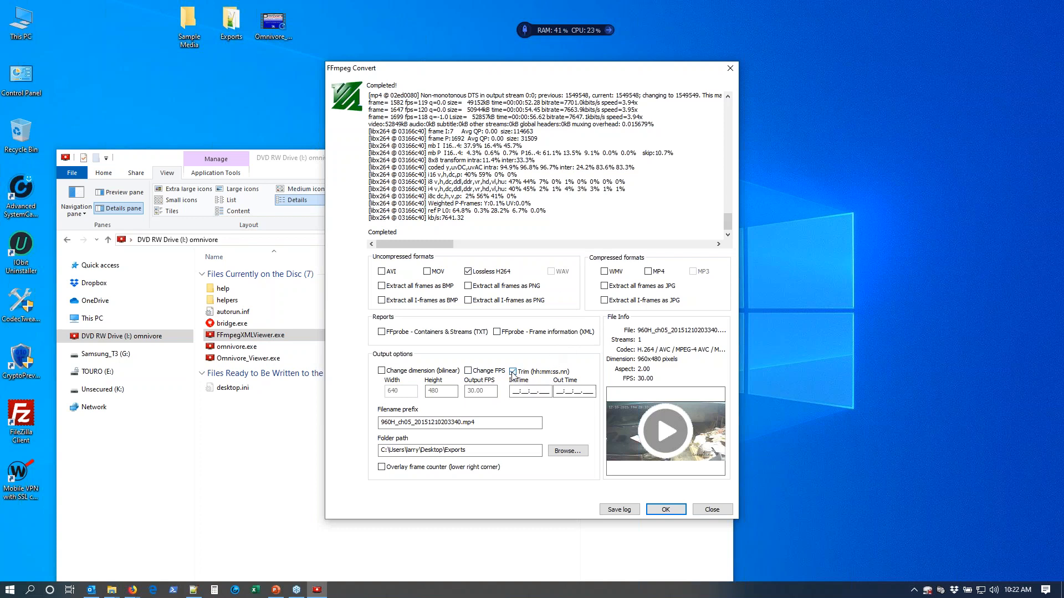
Play the clip preview to find the start point and set the trim In Time to 24:43:24.241.
left_click(673, 439)
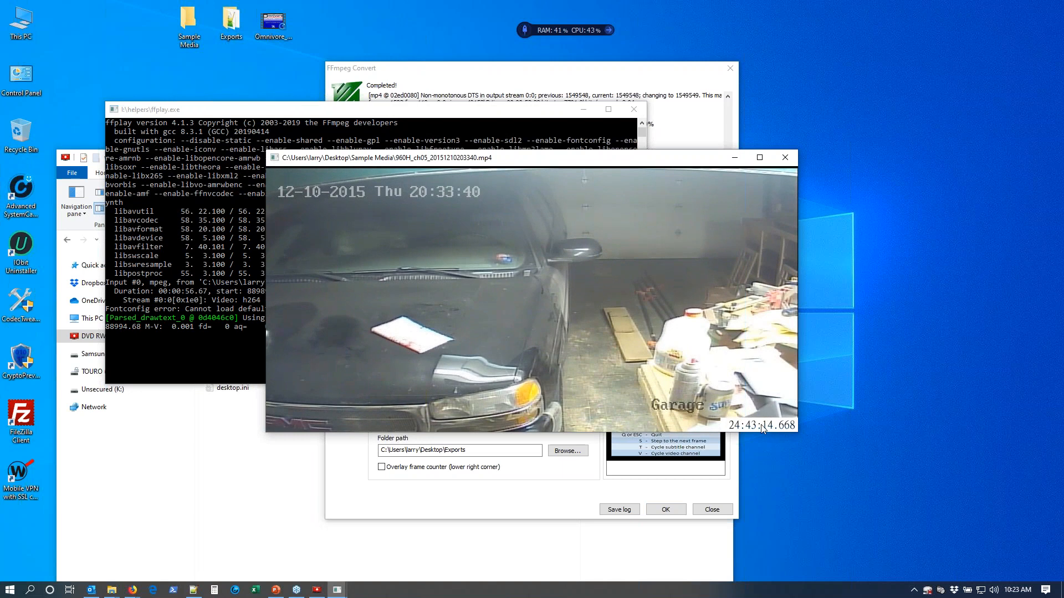
left_click_drag(507, 160, 503, 70)
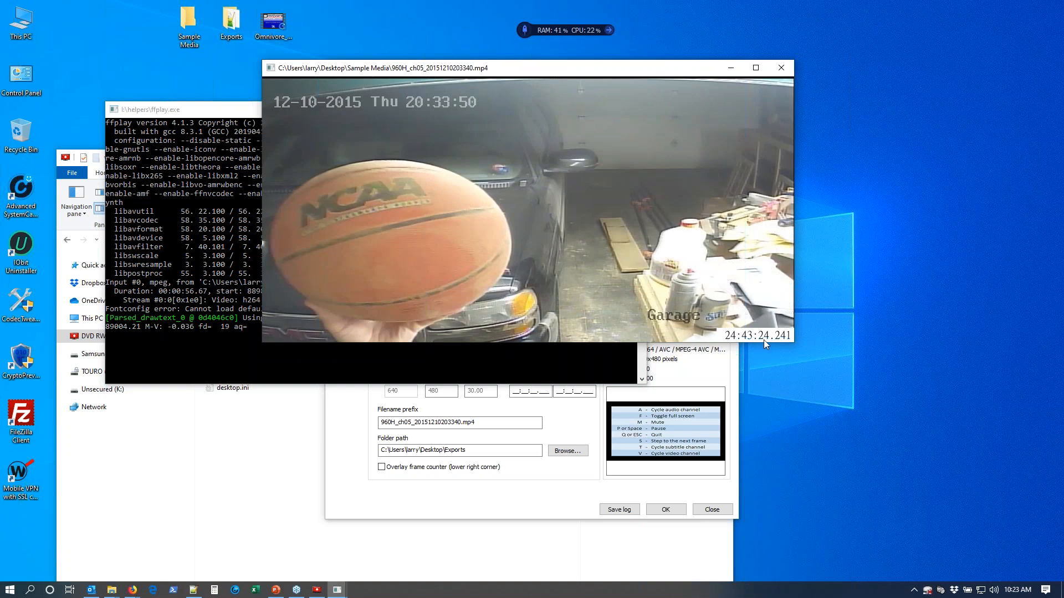
left_click(511, 405)
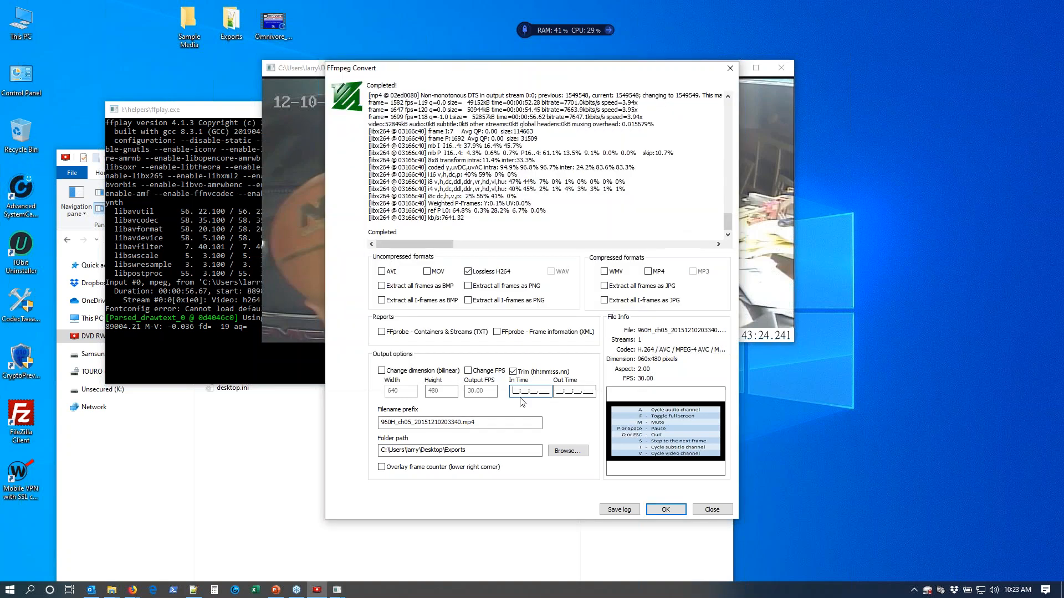
type("24:43:24.241")
Advance the preview to the end point, set the trim Out Time to 24:43:26.342 and run the Lossless H264 conversion.
left_click(676, 270)
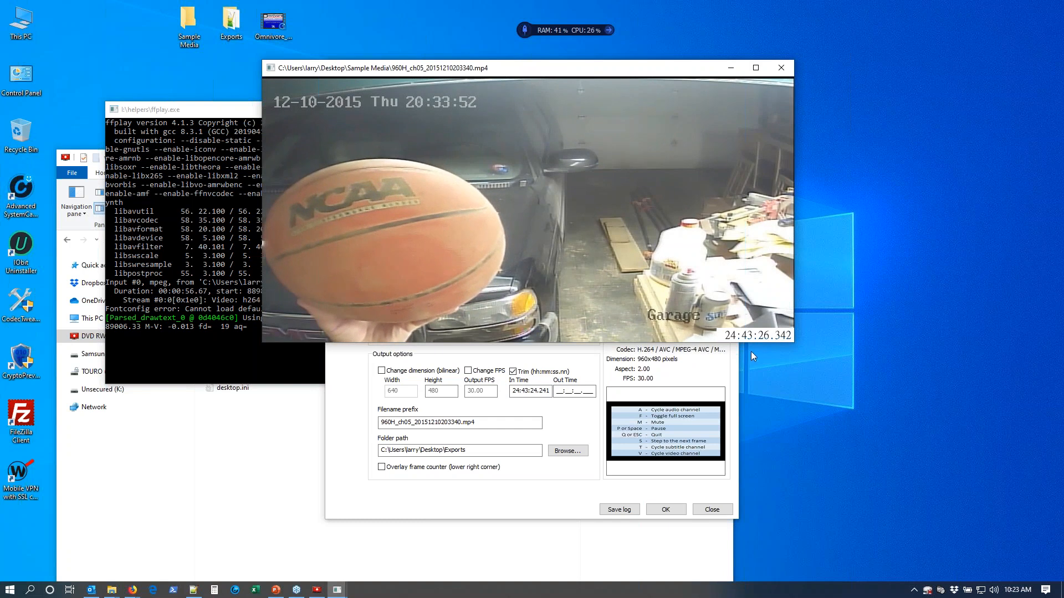
left_click(559, 391)
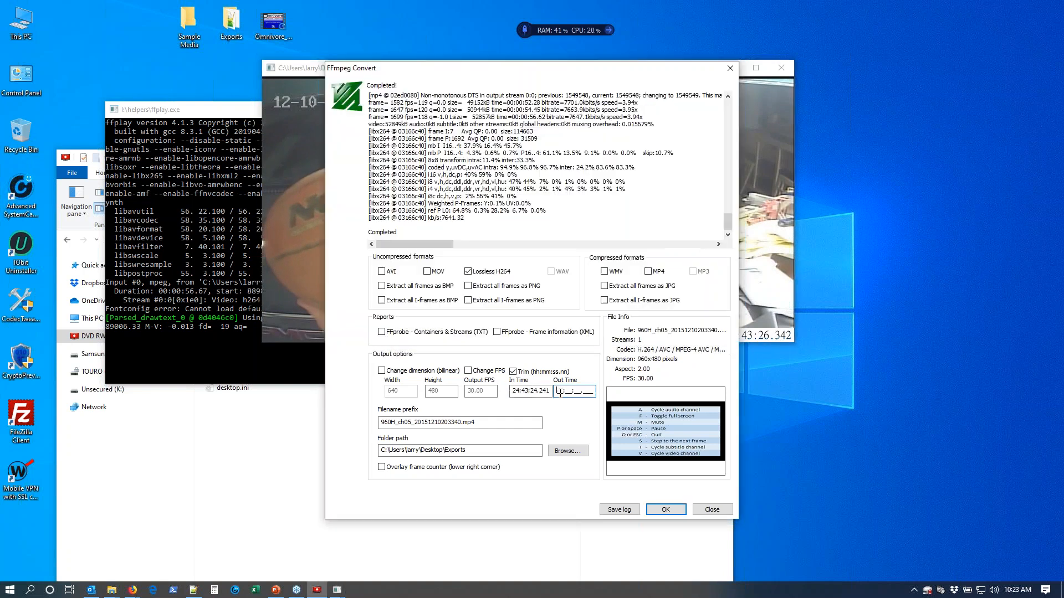
type("24432")
left_click(665, 510)
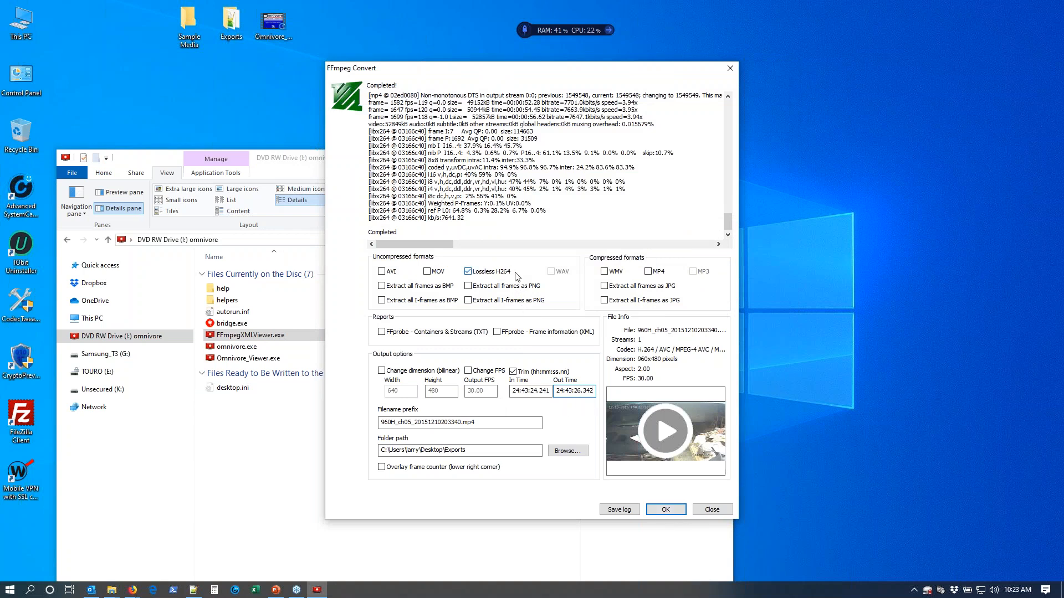
left_click(667, 511)
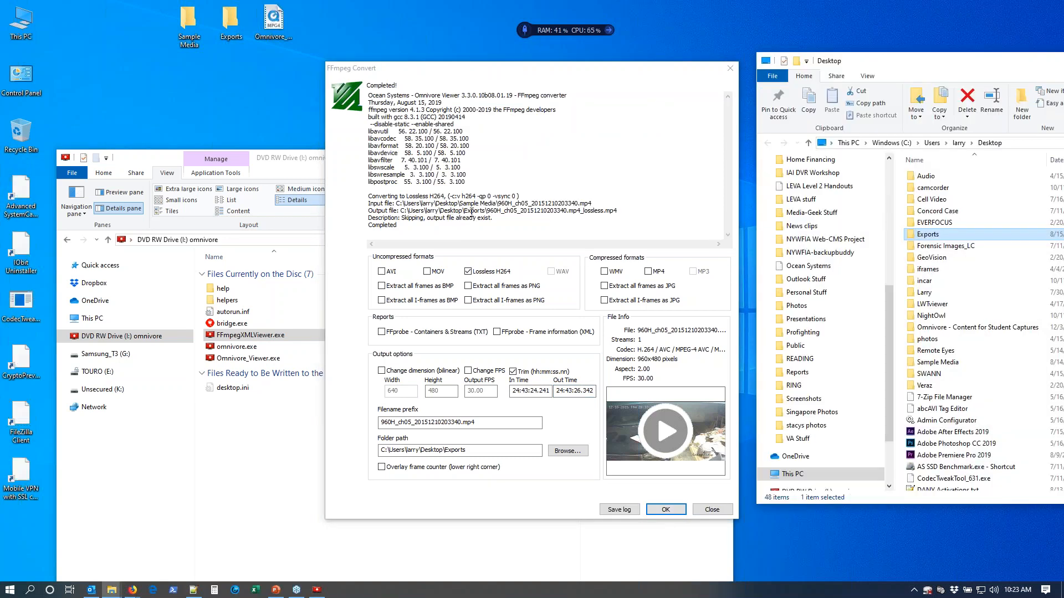
Check the lossless MP4 in the Exports folder, fitting the Name column to show the full file names.
double_click(935, 235)
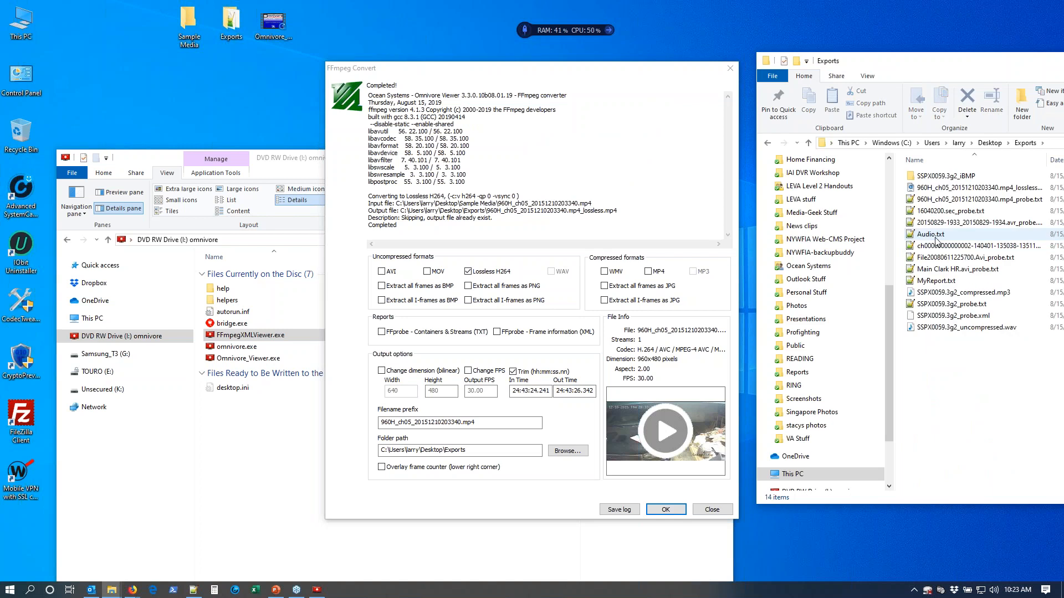
left_click_drag(980, 66, 730, 37)
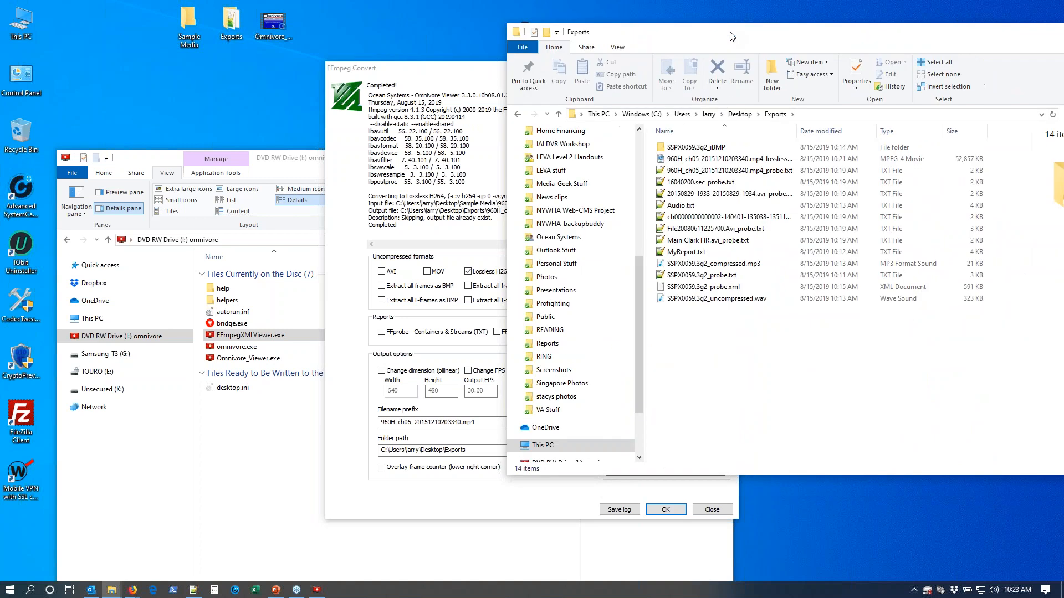
left_click(765, 159)
double_click(798, 133)
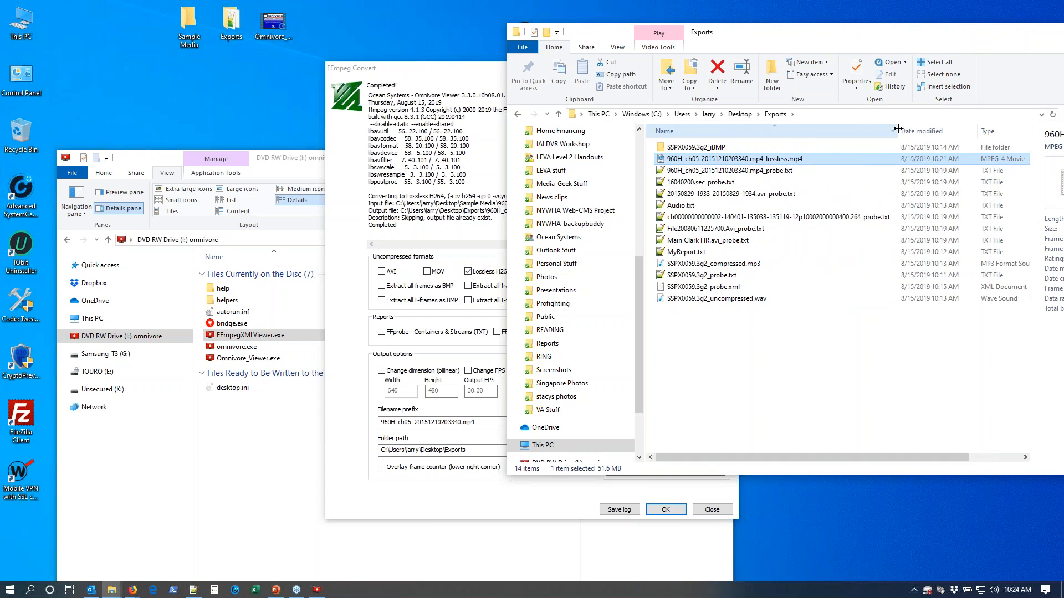
Close the completed FFmpeg Convert session and start opening another file in the viewer.
left_click(472, 73)
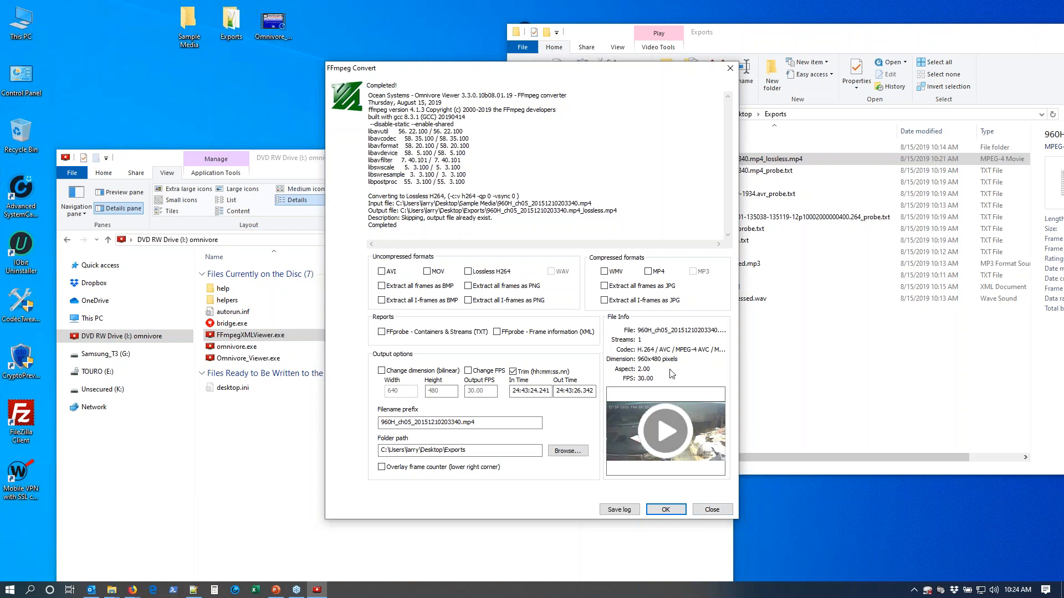
left_click(722, 509)
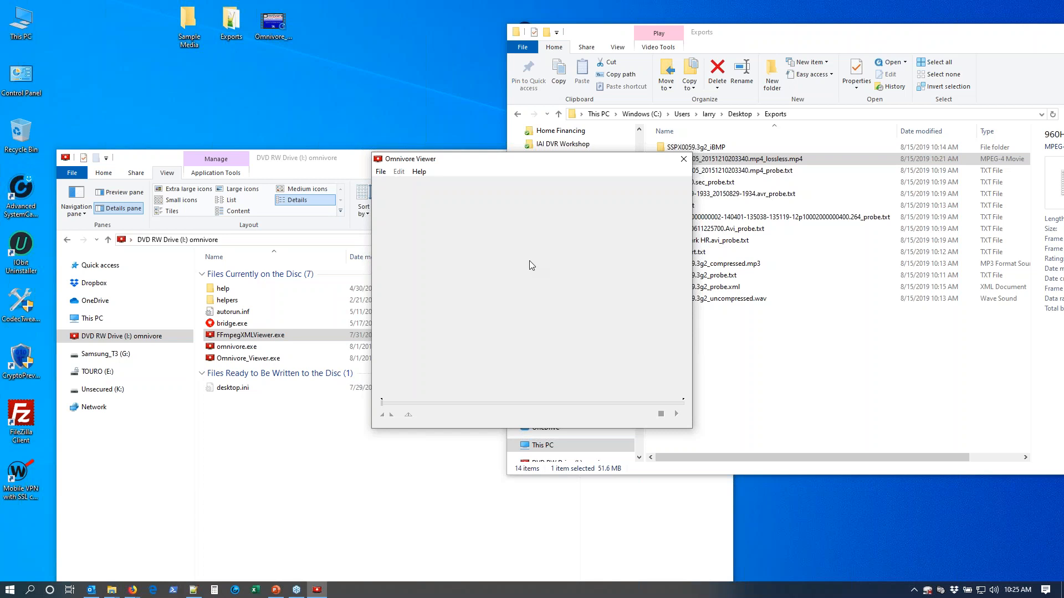
left_click(382, 172)
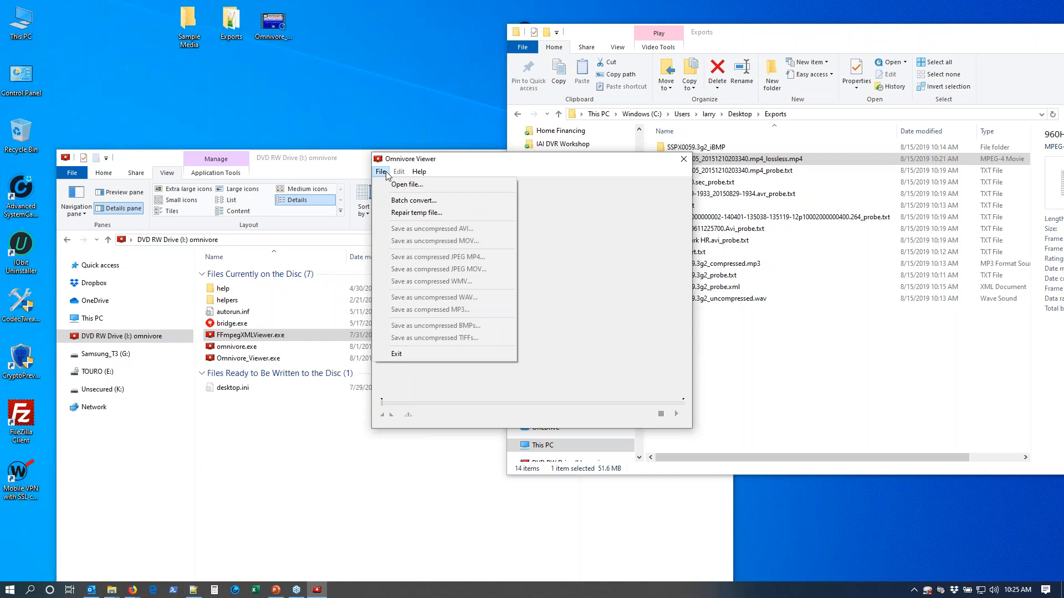
left_click(391, 184)
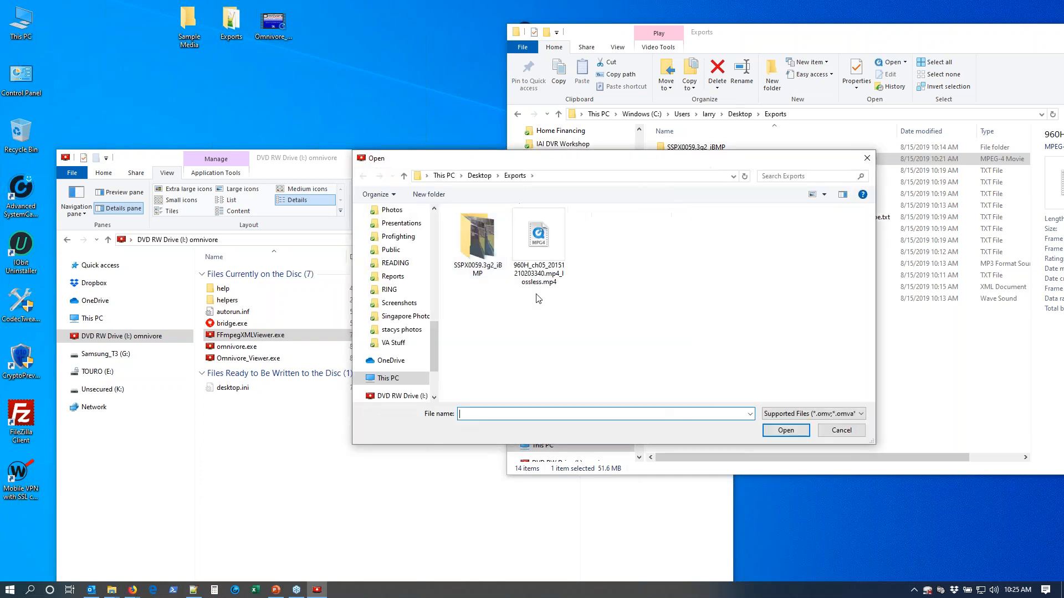
Set the file filter to All files and browse from Exports to the Sample Media folder on the Desktop.
left_click(807, 414)
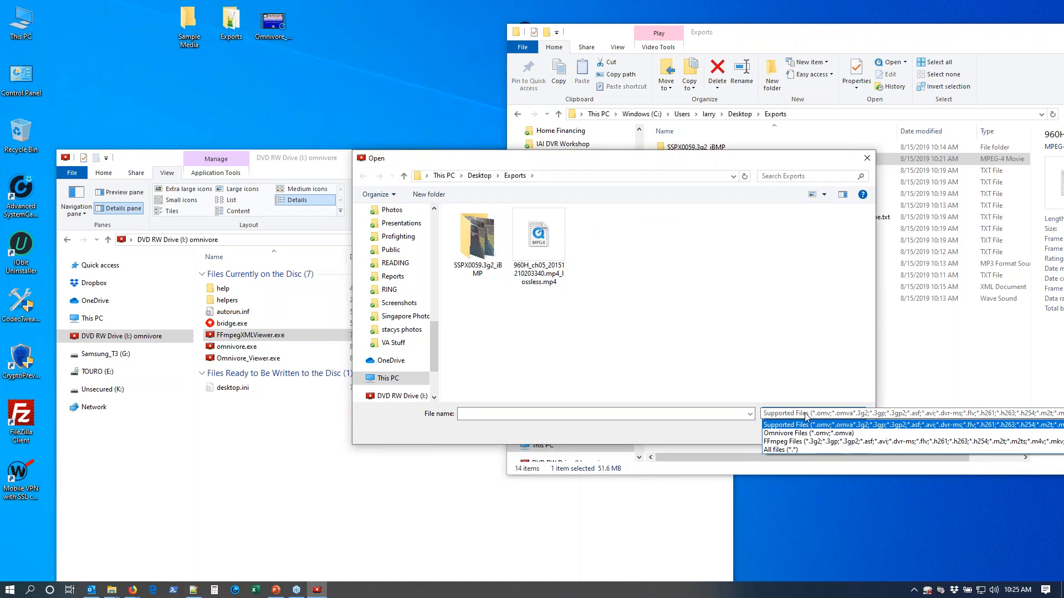
left_click(787, 450)
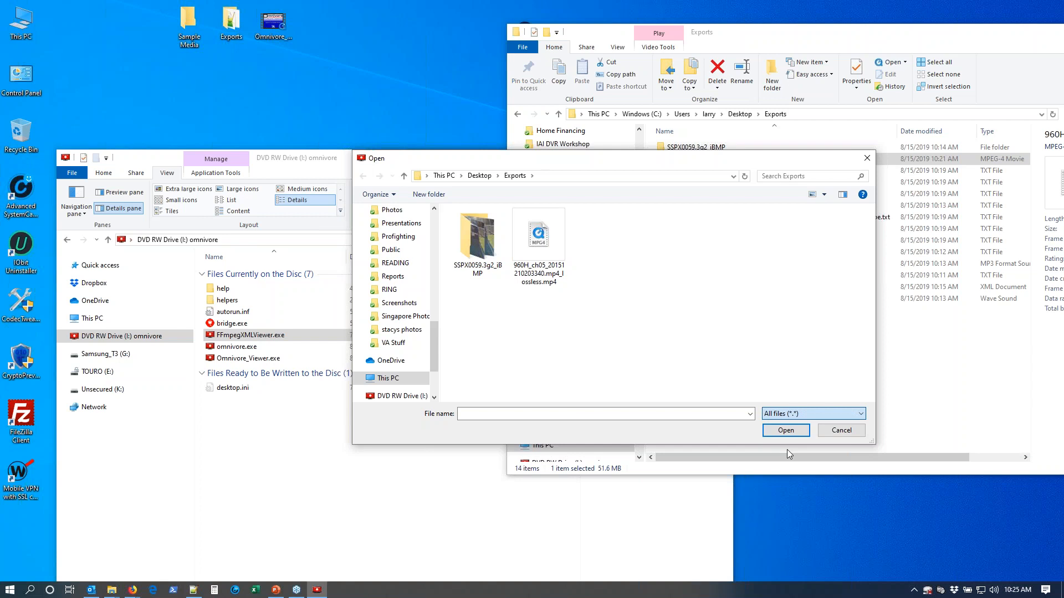
left_click(480, 176)
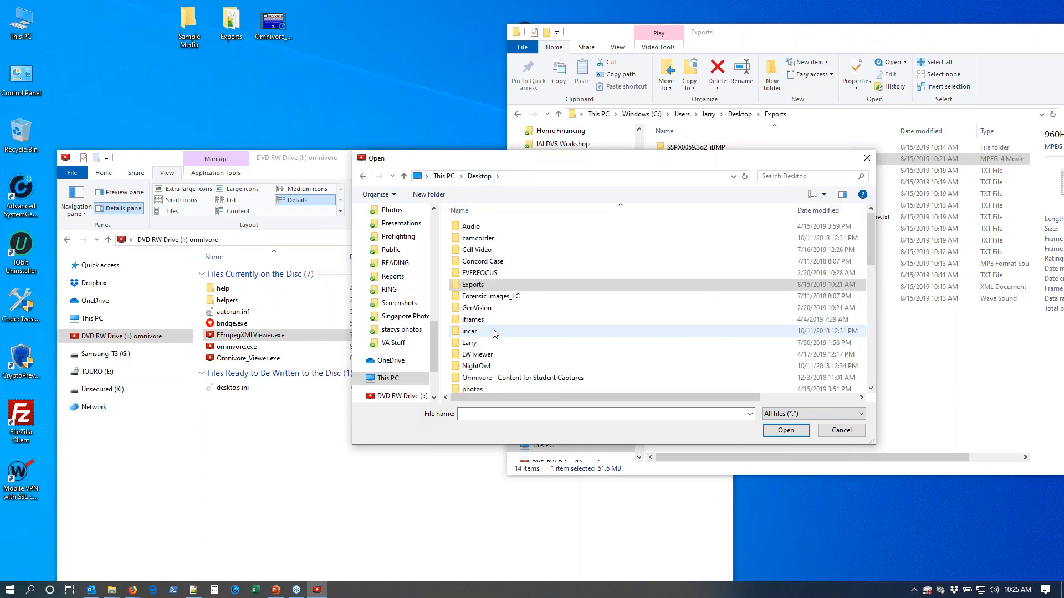
scroll(497, 334, "down", 2)
double_click(499, 355)
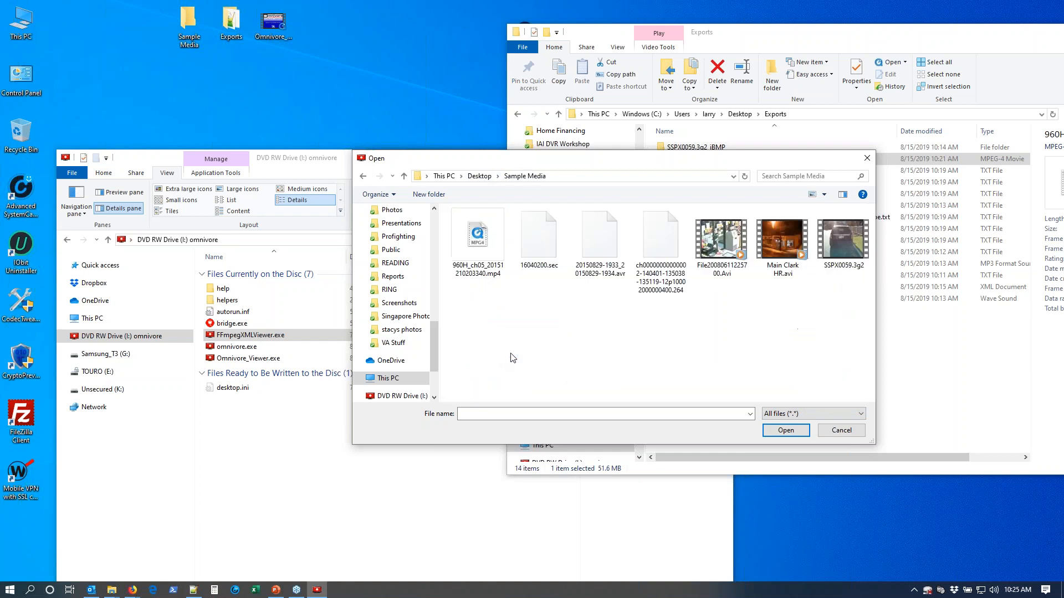
Filter the Sample Media listing to Supported Files for comparison and return the filter to All files.
left_click(822, 417)
left_click(806, 435)
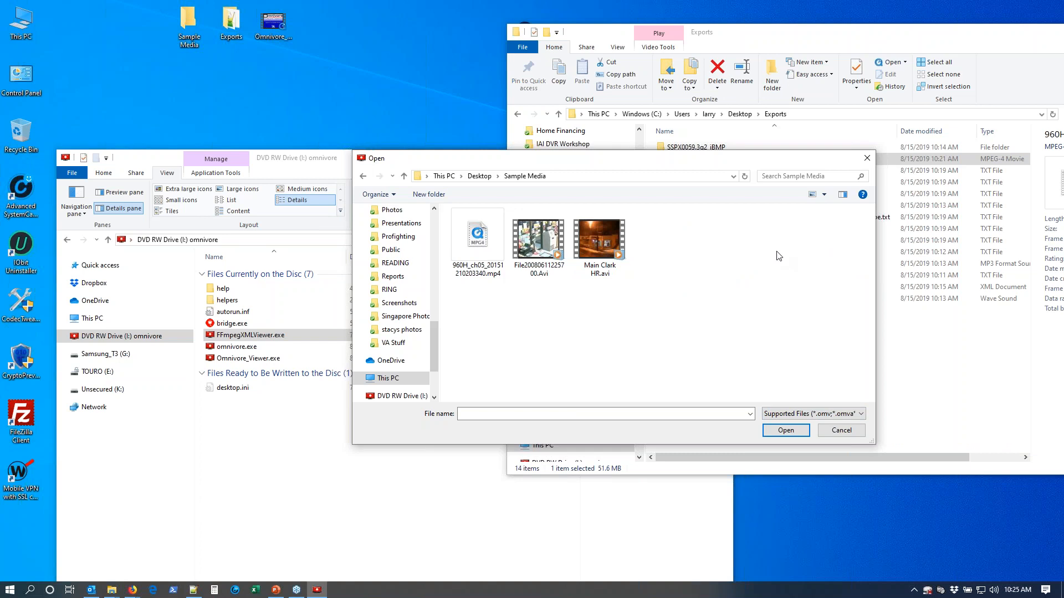
left_click(791, 414)
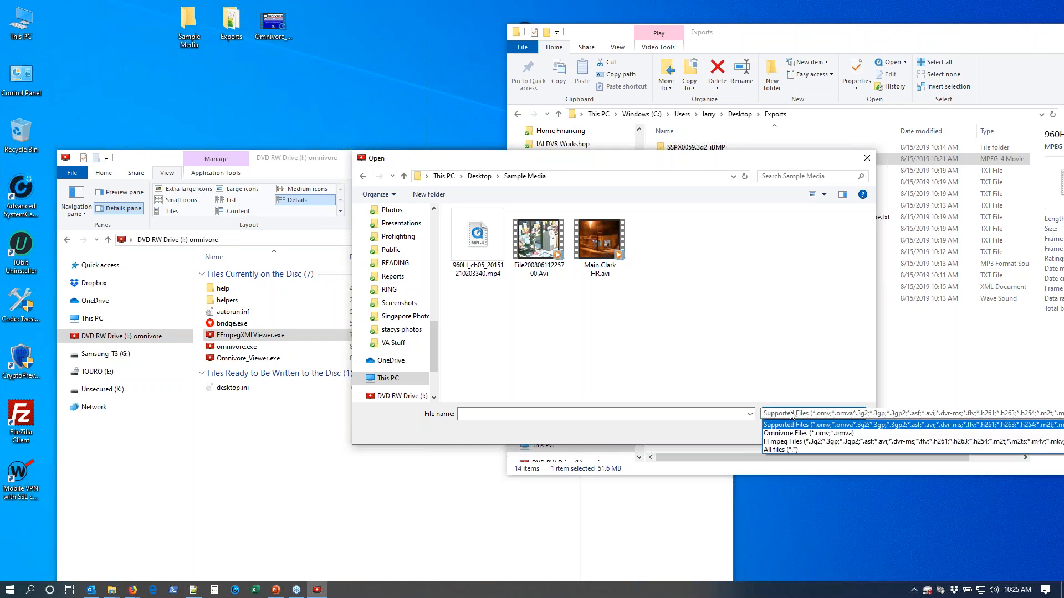
left_click(786, 450)
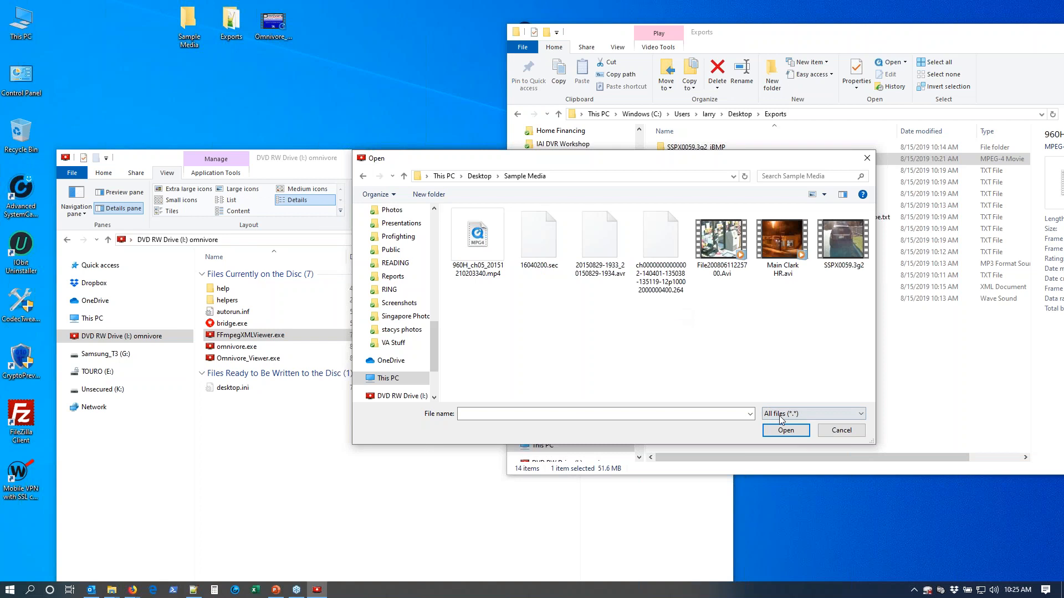
left_click(662, 293)
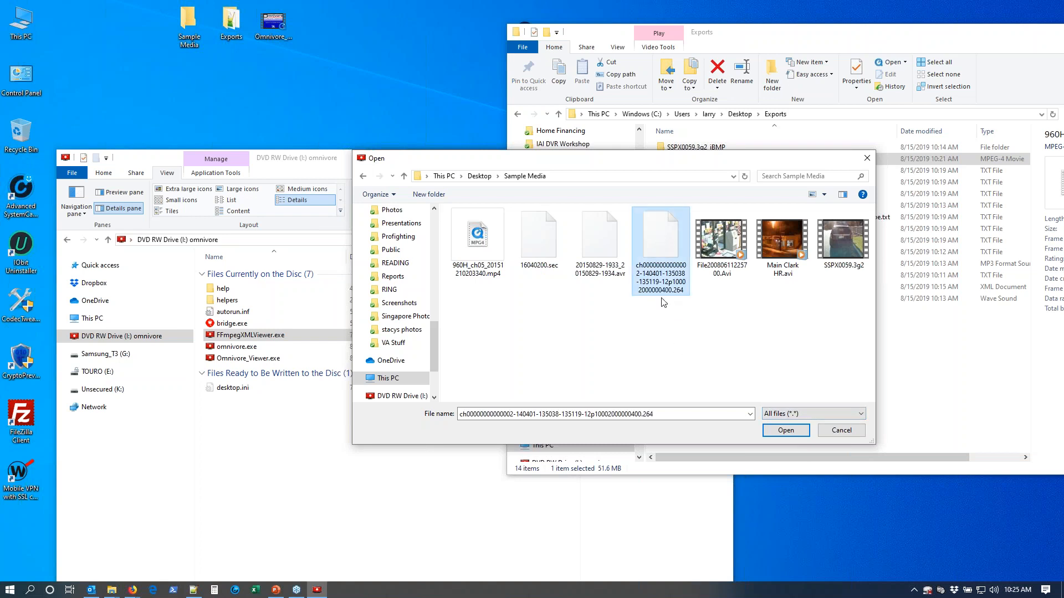
left_click(601, 260)
left_click(555, 246)
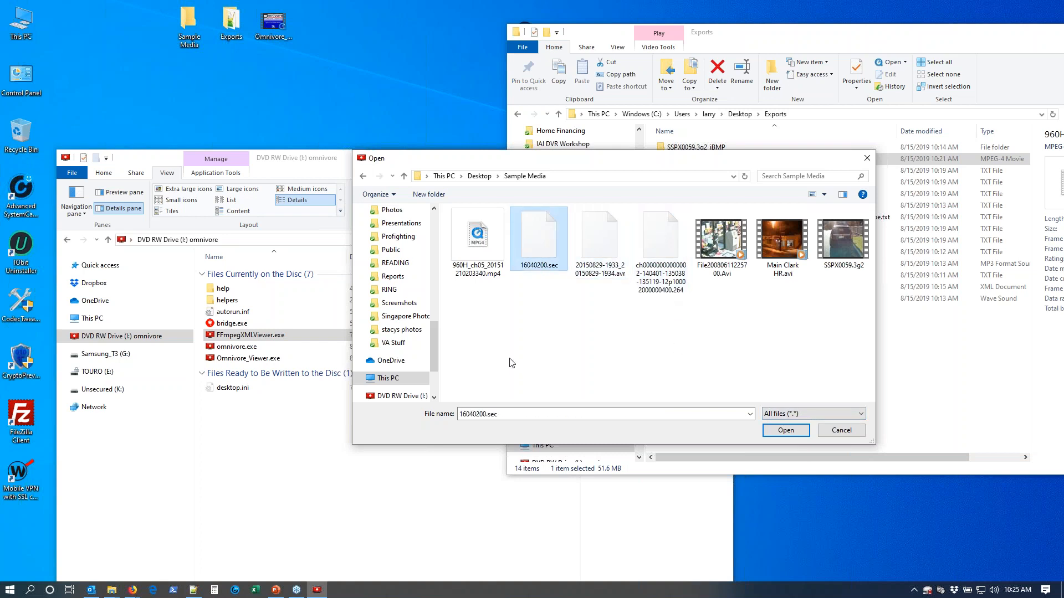
left_click(598, 252)
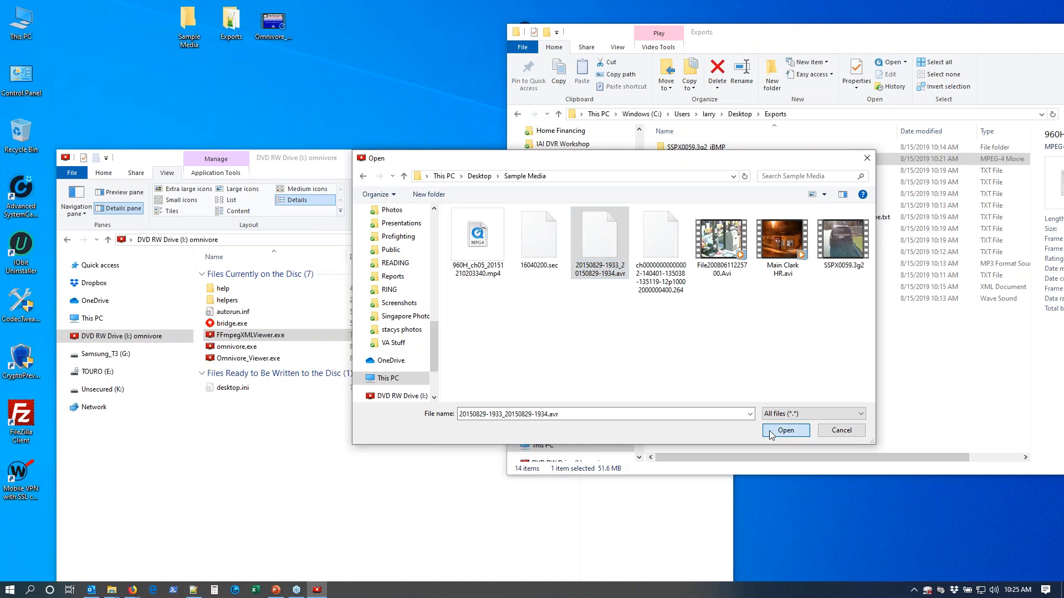
left_click(770, 432)
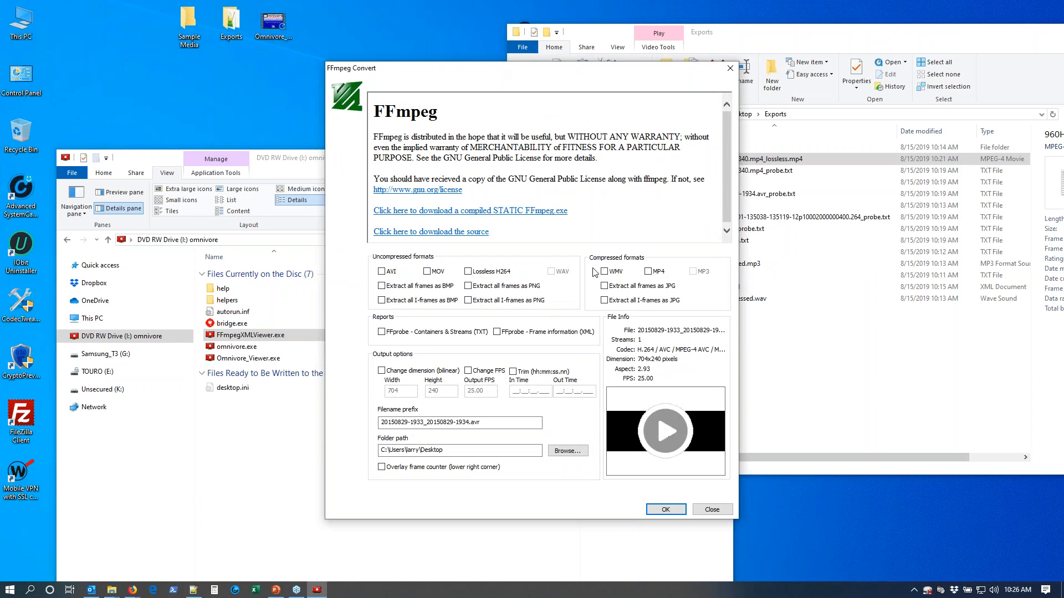
Play the .avr clip preview, cycle to another video channel, close it, and replay the default channel to check its proportions.
left_click(665, 432)
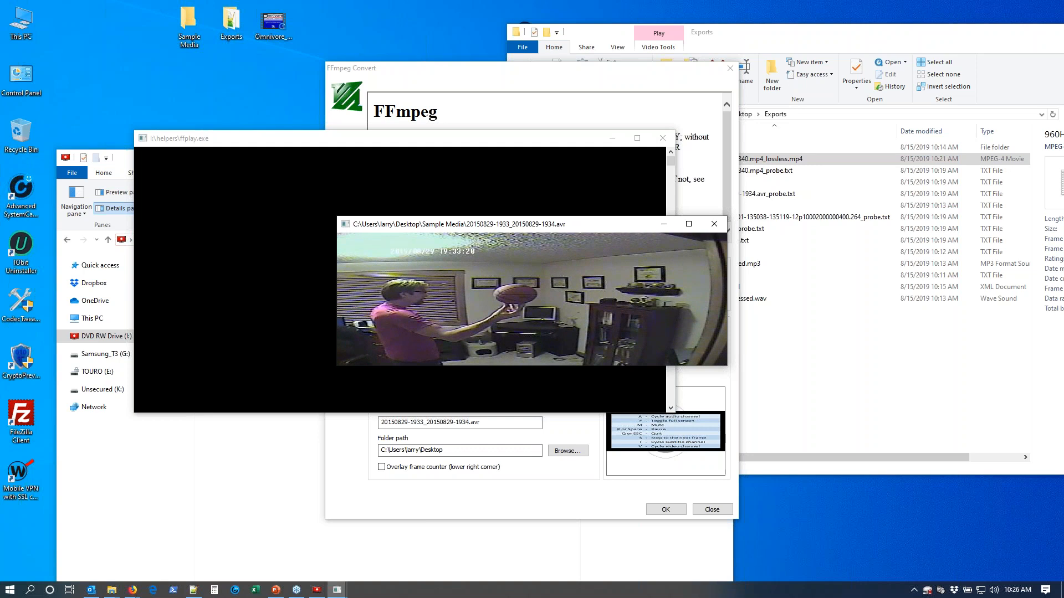
key("v")
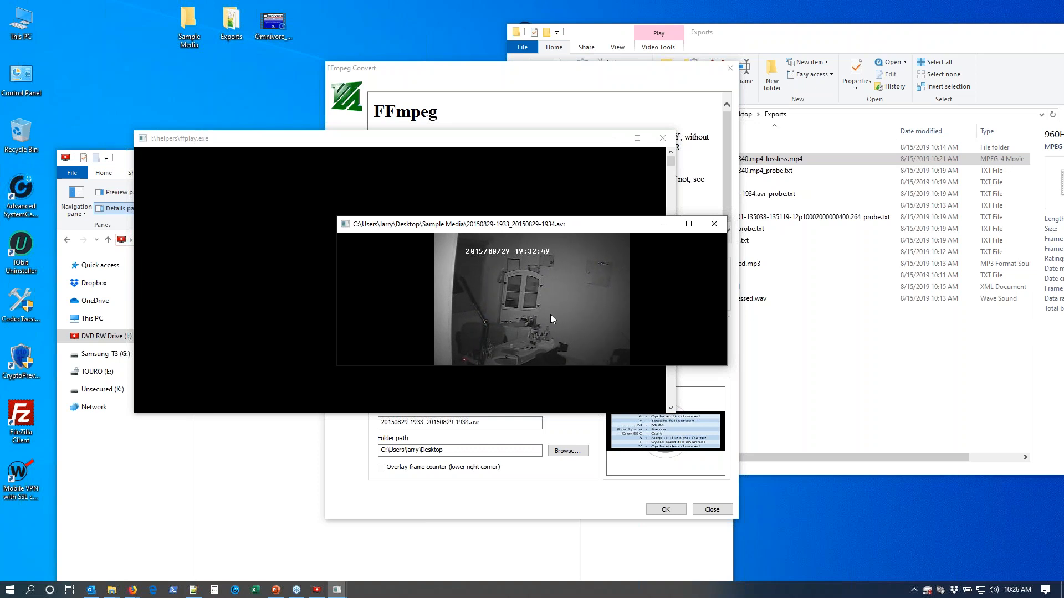
left_click(718, 228)
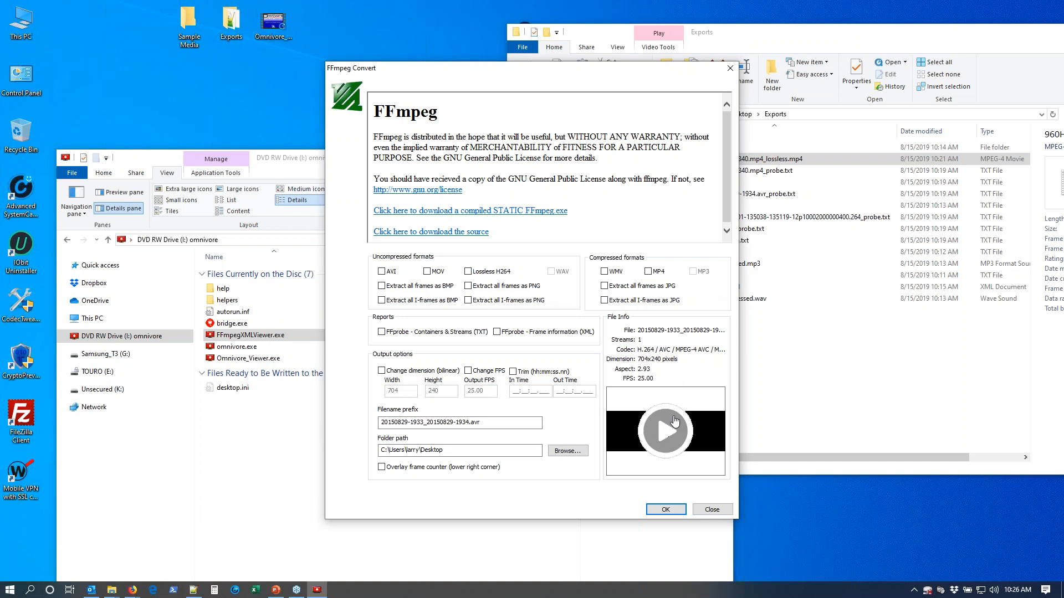
left_click(648, 429)
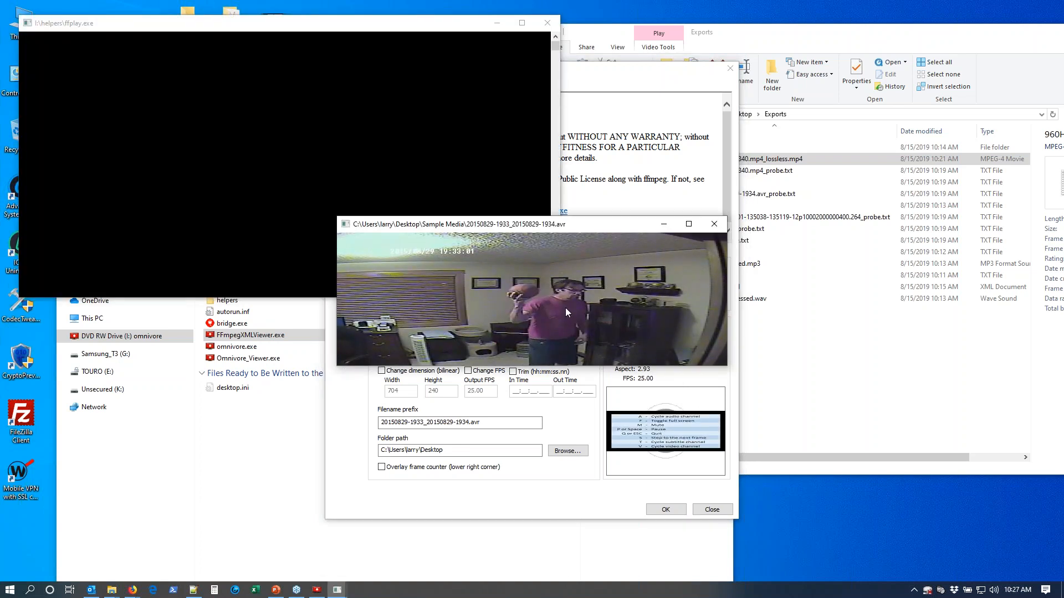
left_click(714, 225)
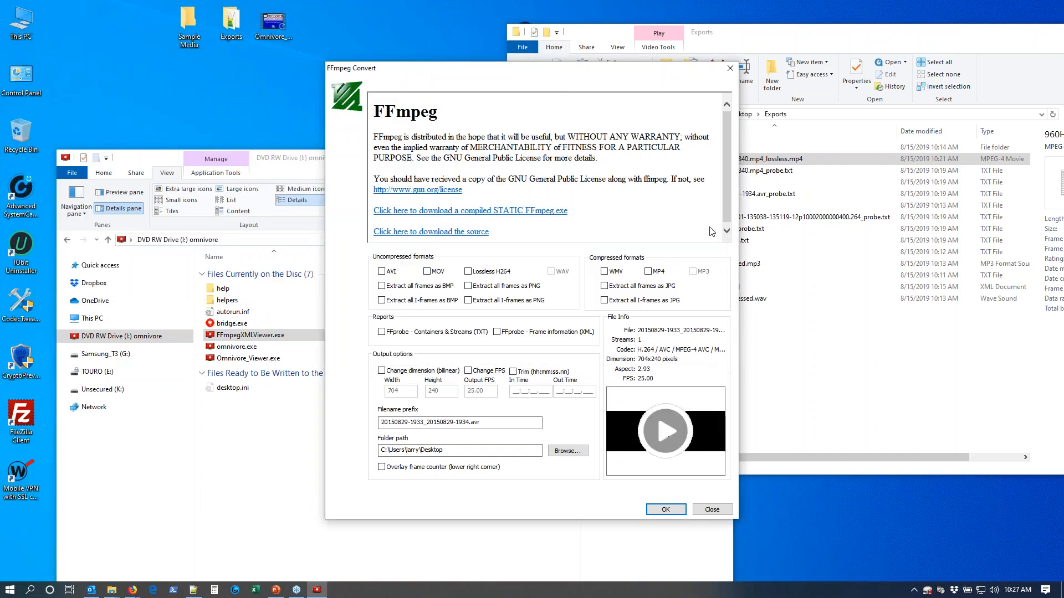
Enable the bilinear dimension change at 640 wide by 480 high and choose Lossless H264 as the output format.
left_click(414, 371)
left_click_drag(406, 392, 380, 391)
key("Tab")
type("480")
left_click(468, 271)
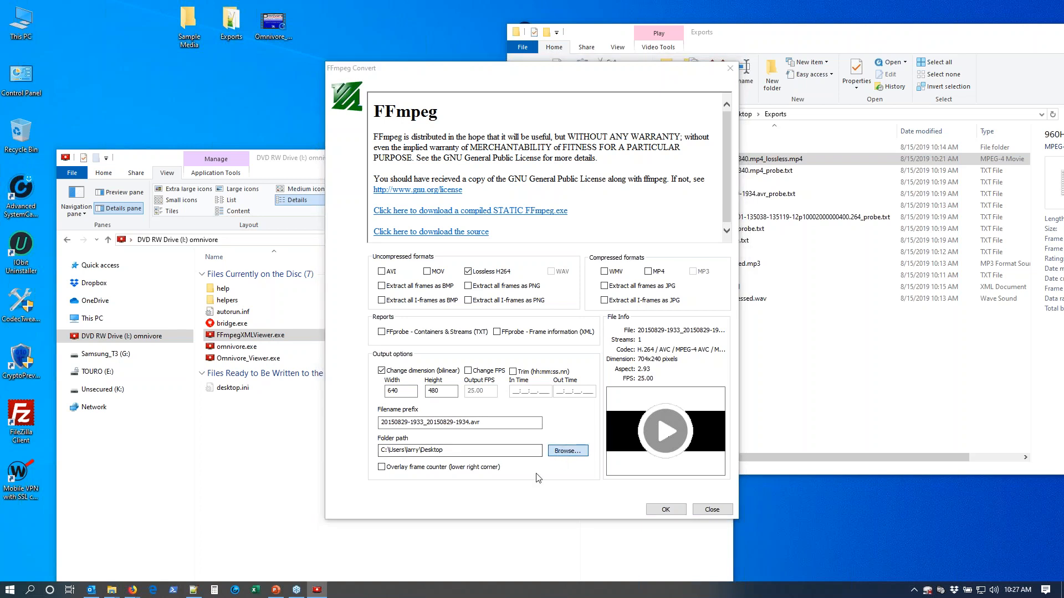
Set the output folder to the Desktop's Exports folder and run the resized Lossless H264 conversion.
left_click(564, 452)
left_click(472, 284)
left_click(781, 430)
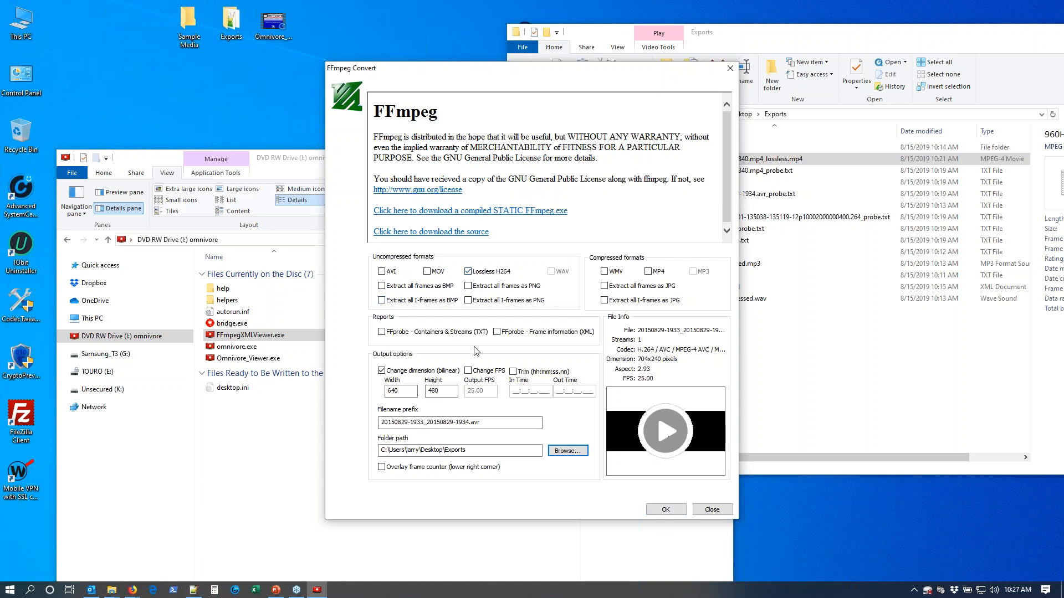
left_click(667, 511)
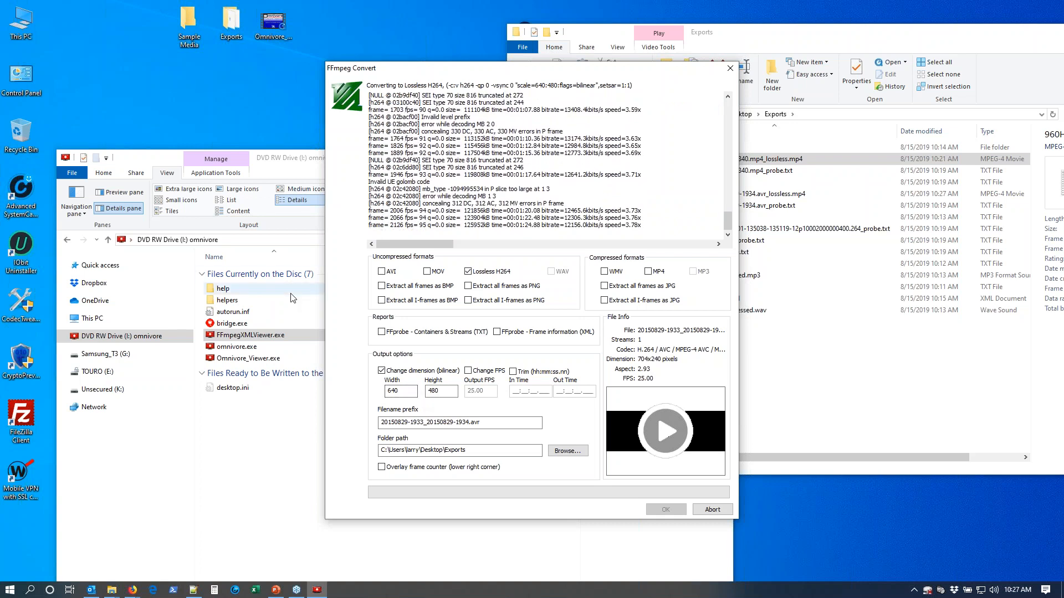
Open index.htm from the Omnivore drive's help folder and bring up the Video Standards & Aspect Ratio guide.
left_click(224, 289)
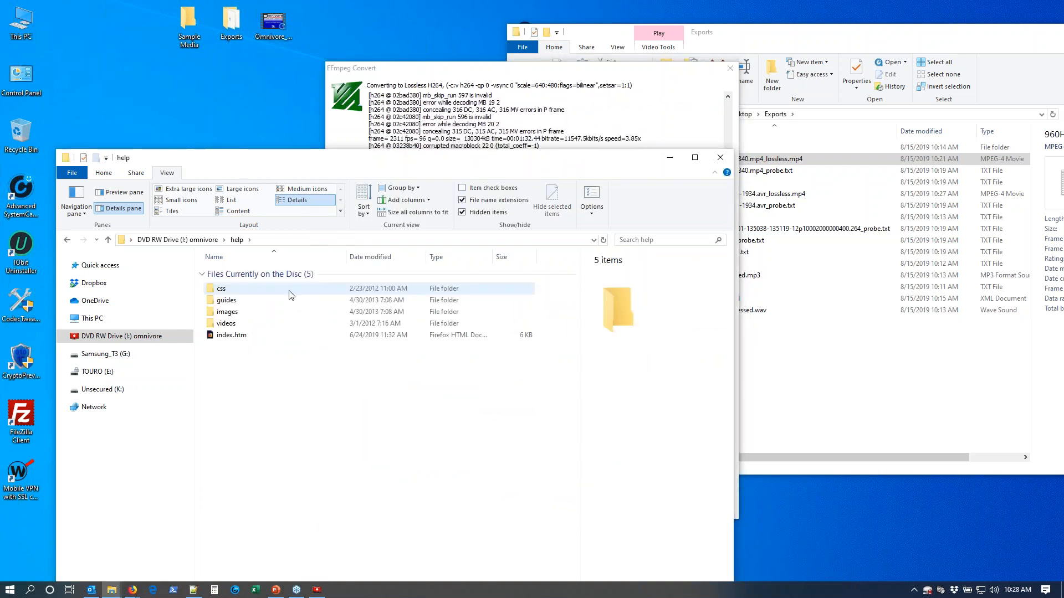
left_click(232, 336)
double_click(230, 335)
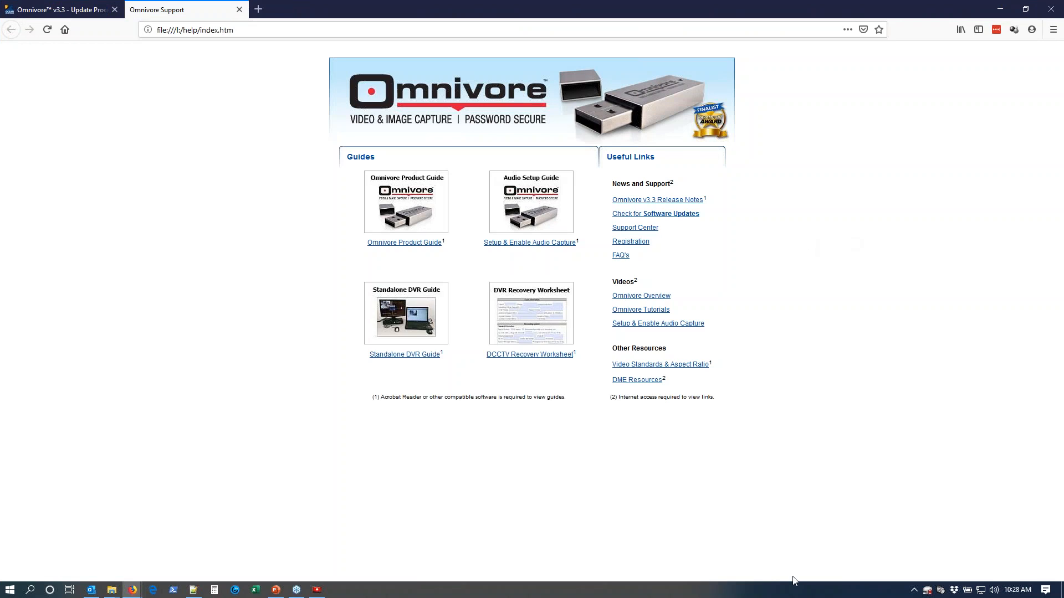
left_click(674, 371)
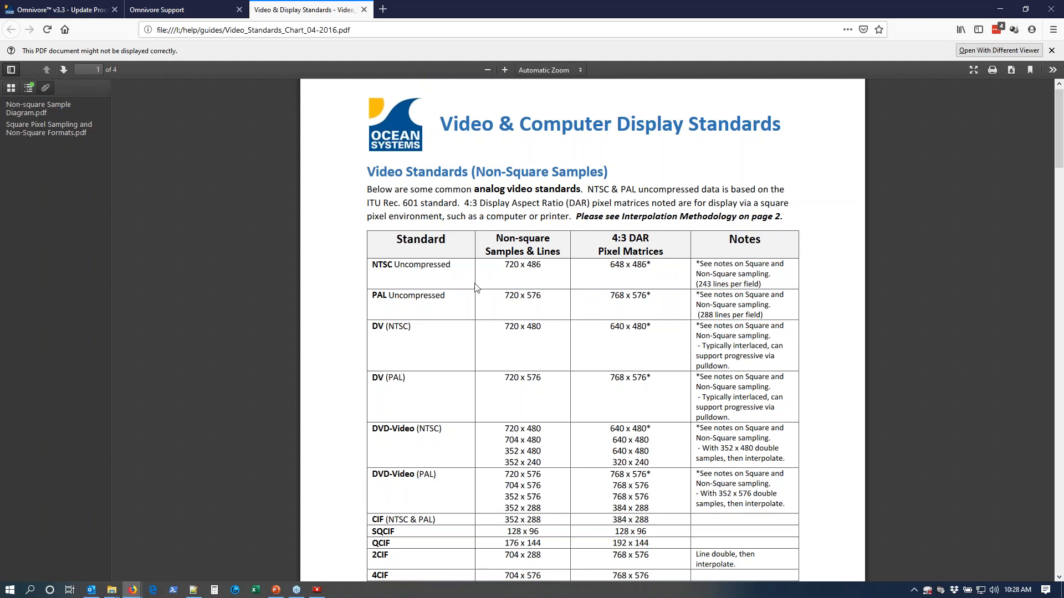
Examine the standards table, highlighting the DVD-Video NTSC size 352 x 480 and its 4:3 pixel matrix 640 x 480.
scroll(447, 406, "down", 3)
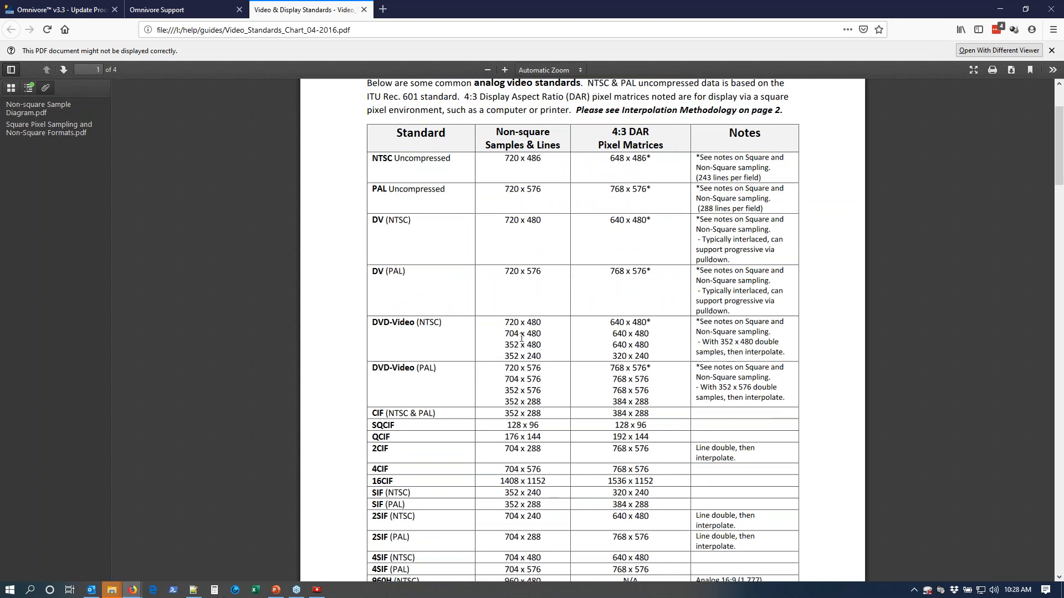
scroll(413, 267, "down", 2)
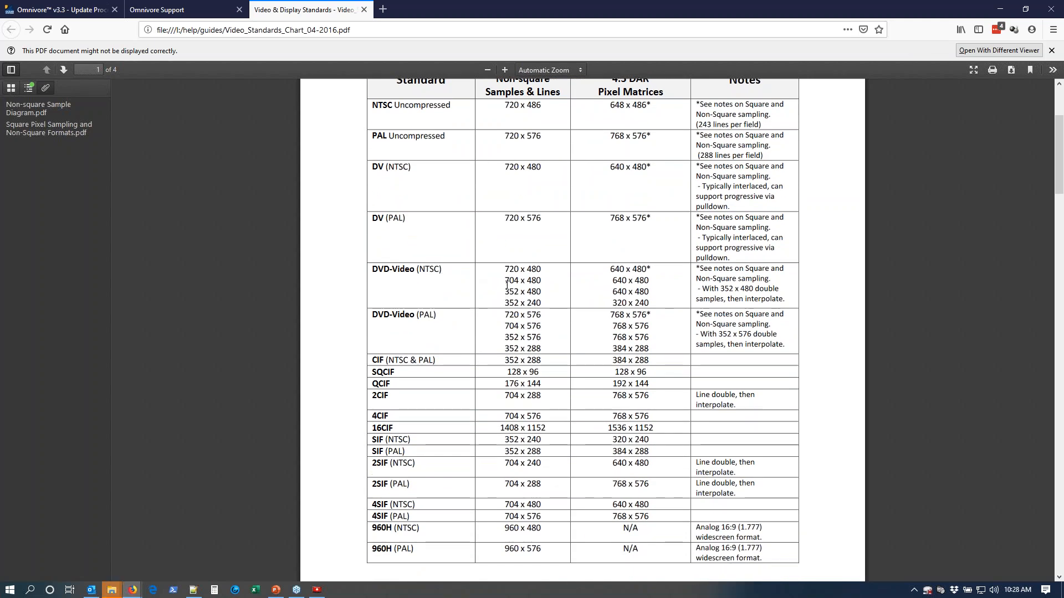
left_click_drag(504, 292, 550, 296)
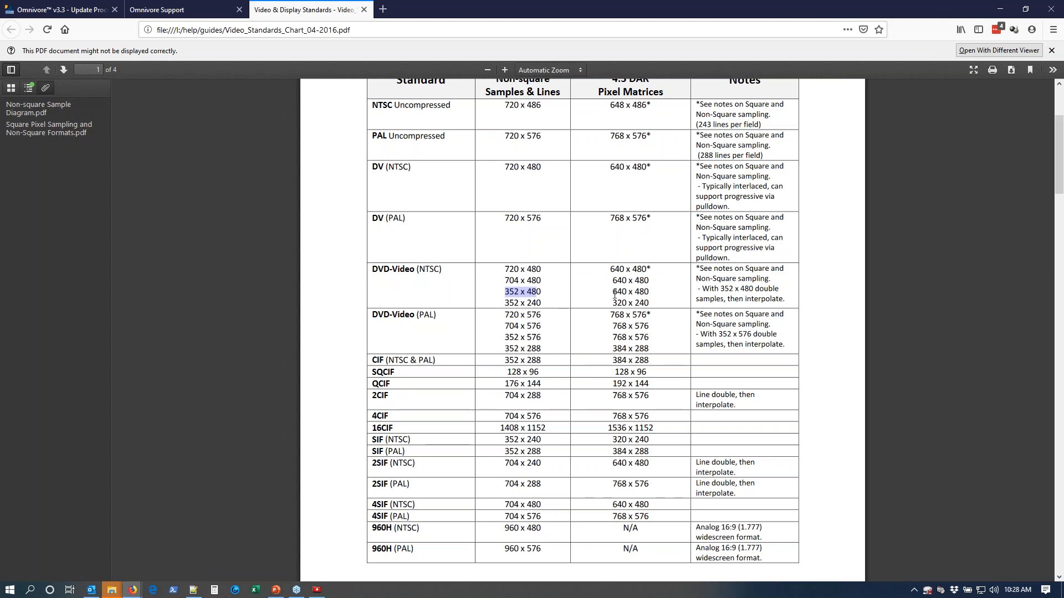
left_click_drag(613, 293, 650, 294)
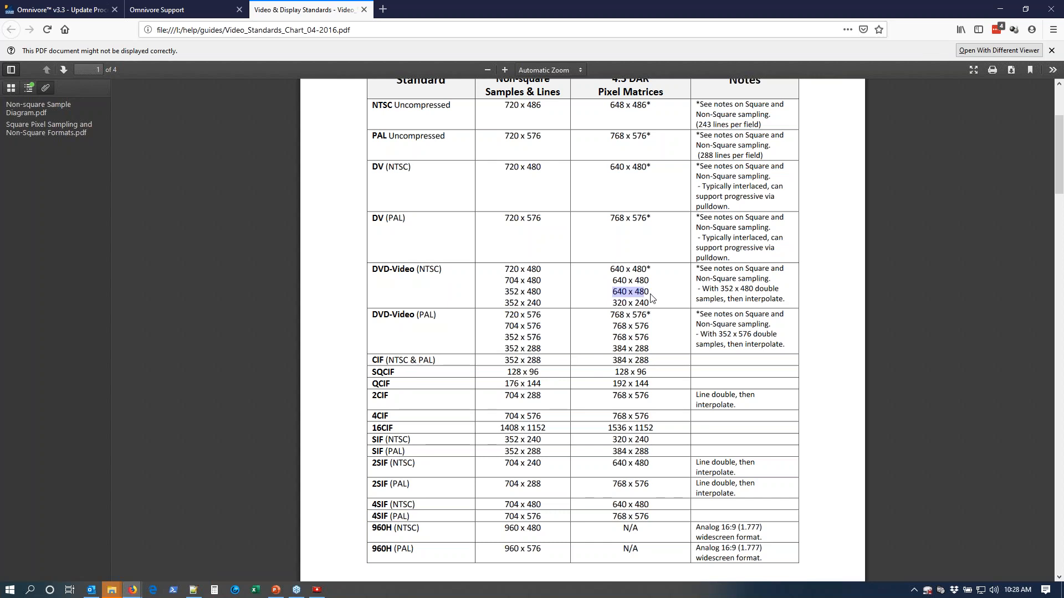
scroll(650, 297, "down", 6)
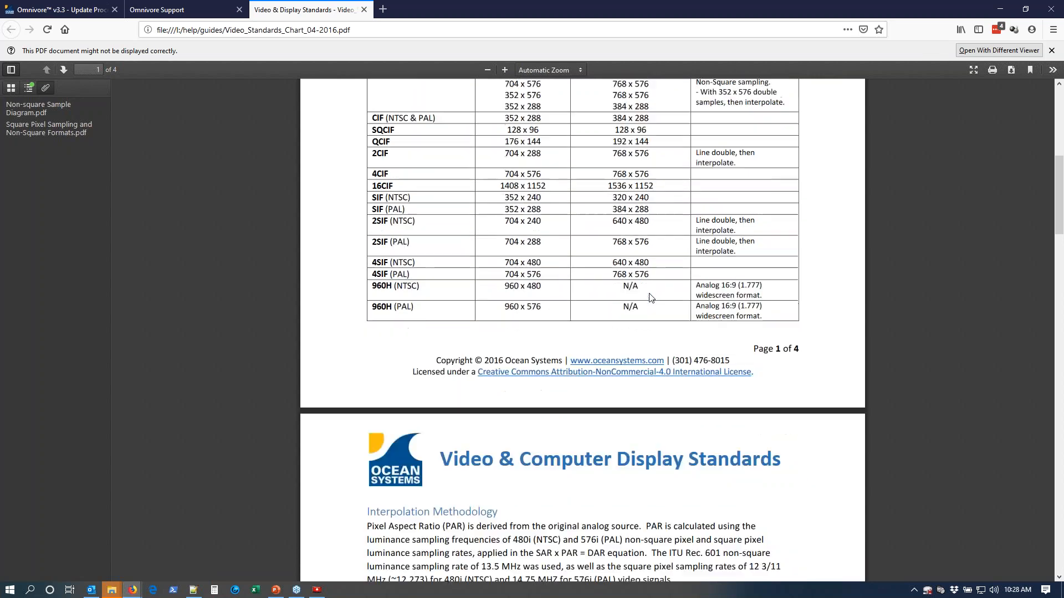
Close the standards guide and Omnivore Support pages, switch back to Omnivore Viewer and close the completed .avr conversion.
left_click(364, 10)
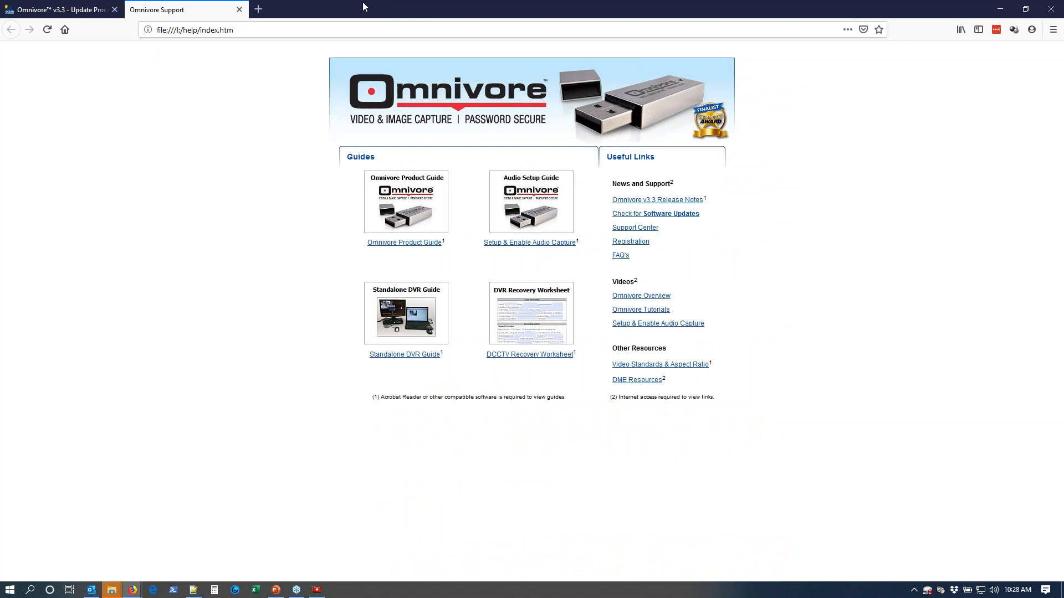
left_click(240, 10)
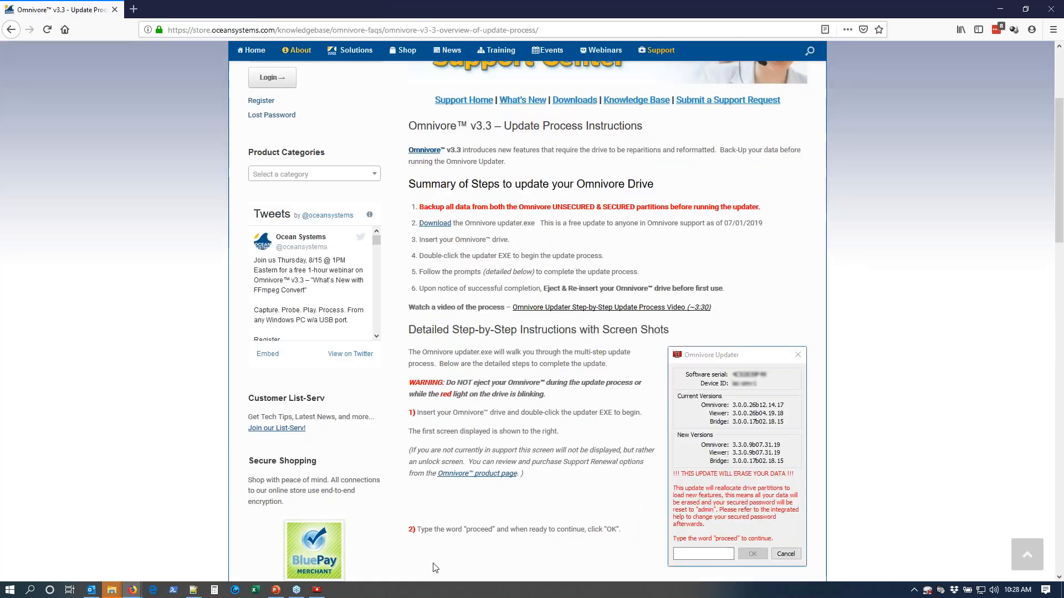
left_click(317, 590)
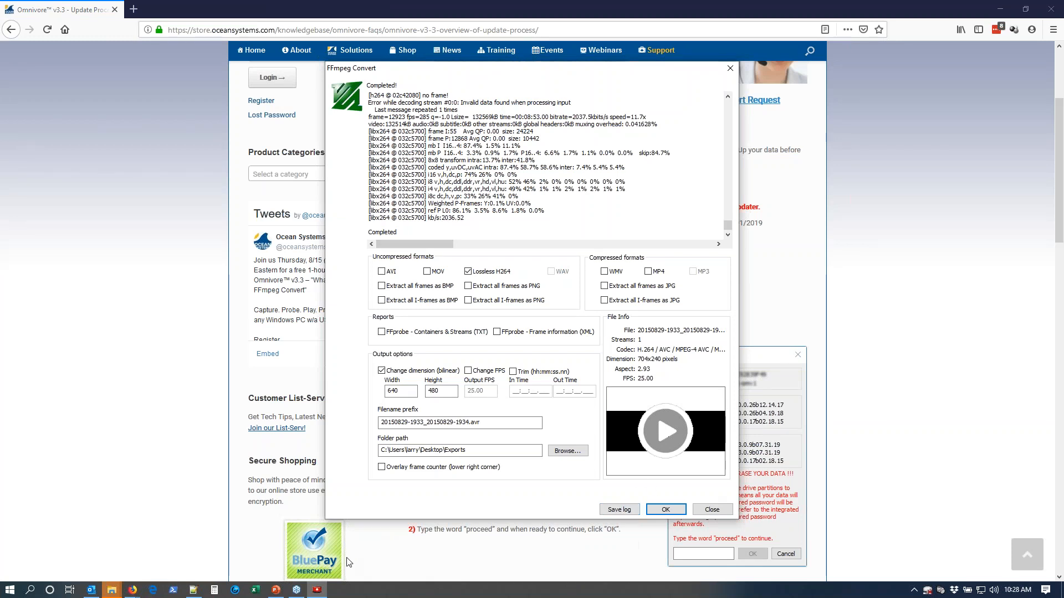
left_click(719, 511)
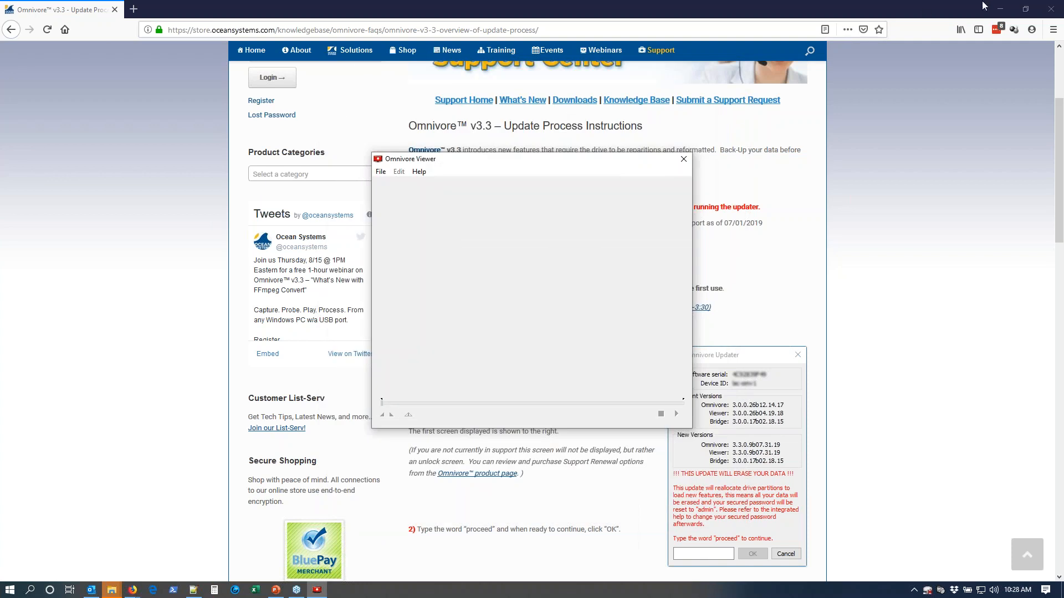
left_click(999, 9)
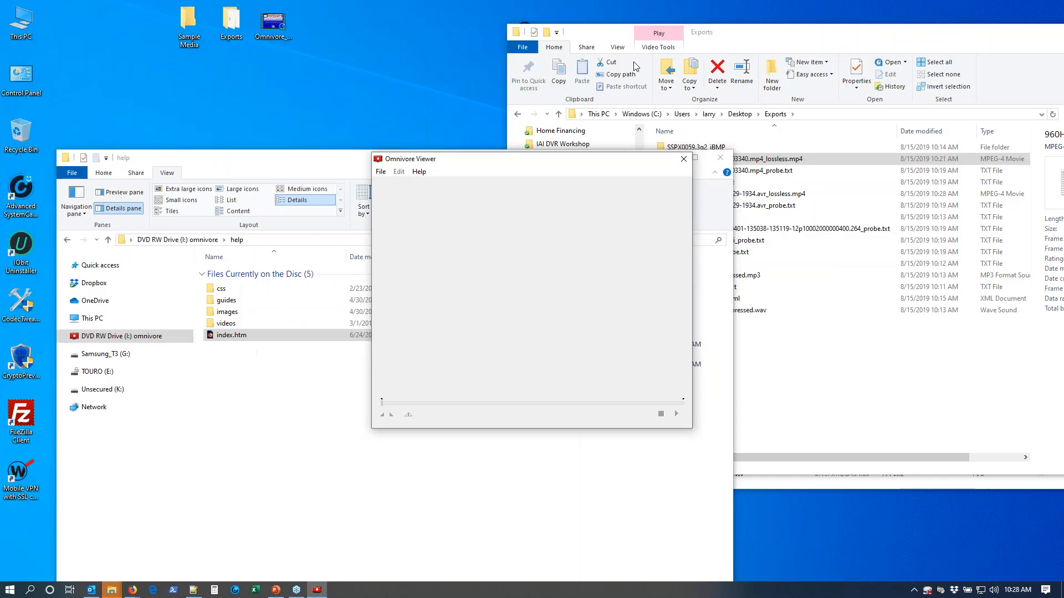
left_click(795, 34)
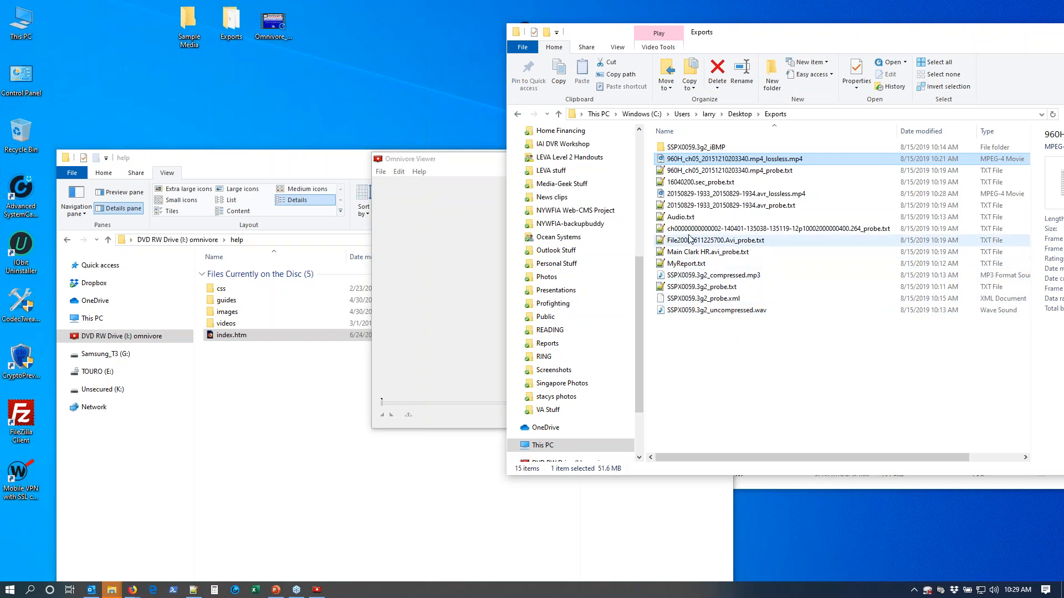
left_click(687, 194)
right_click(687, 194)
mouse_move(738, 342)
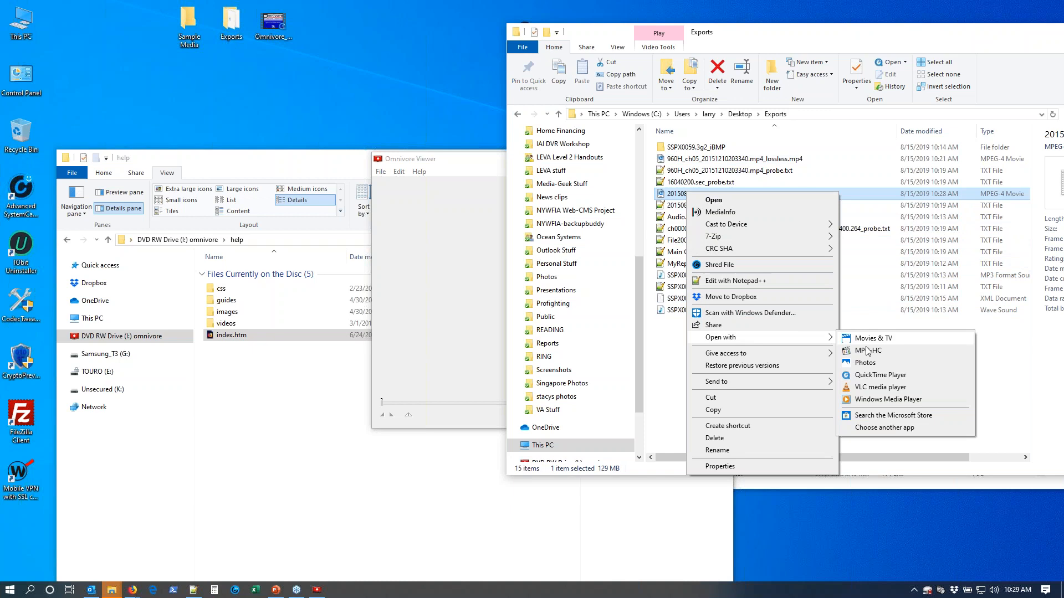
left_click(879, 387)
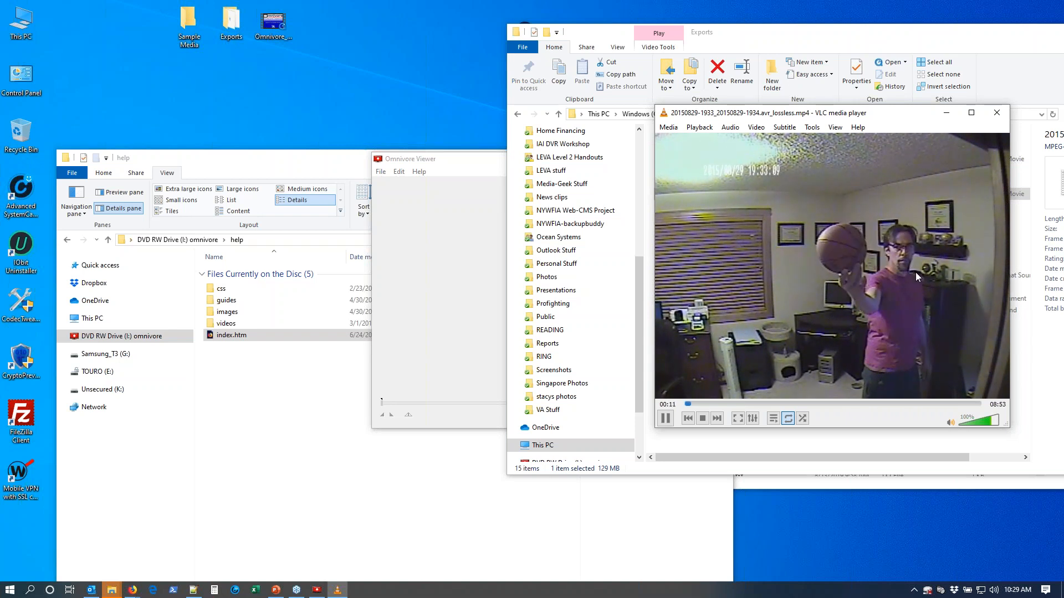
left_click(996, 114)
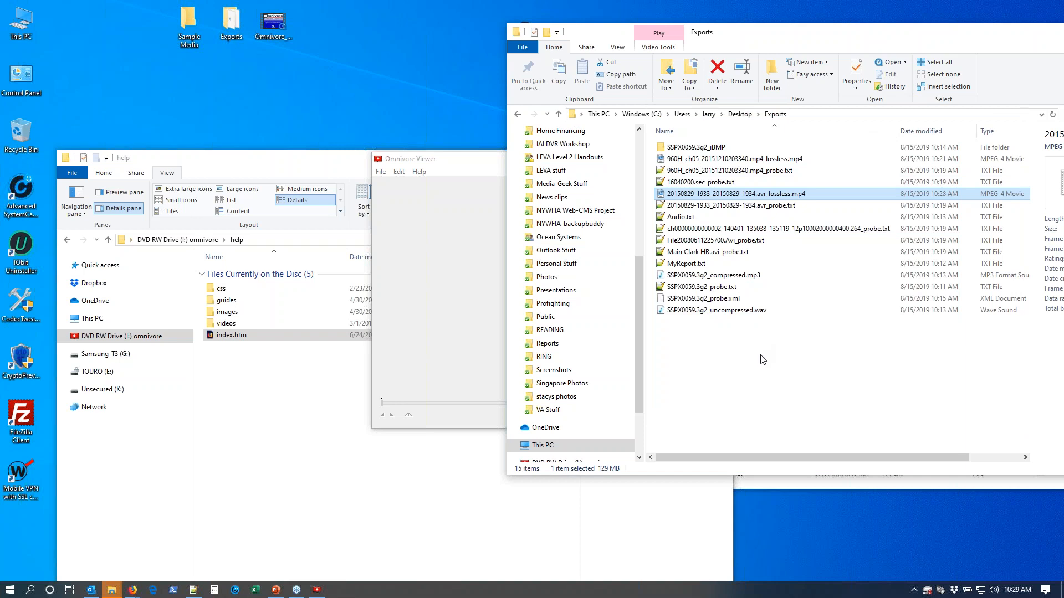
Open the desktop's Sample Media folder and load its .264 clip into Omnivore Viewer for FFmpeg Convert.
key("alt+Tab")
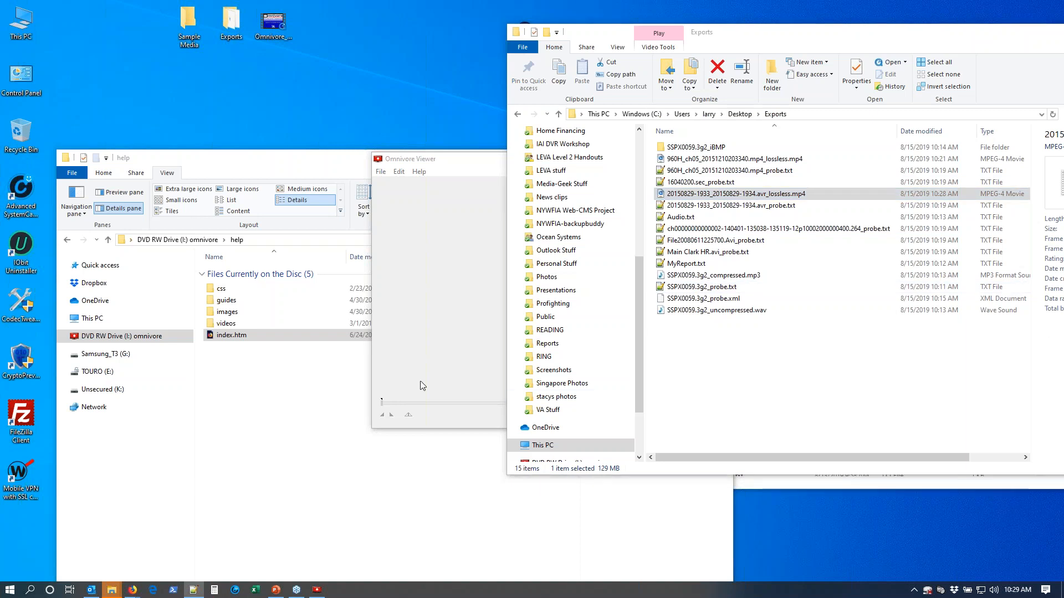
left_click(468, 341)
left_click(735, 351)
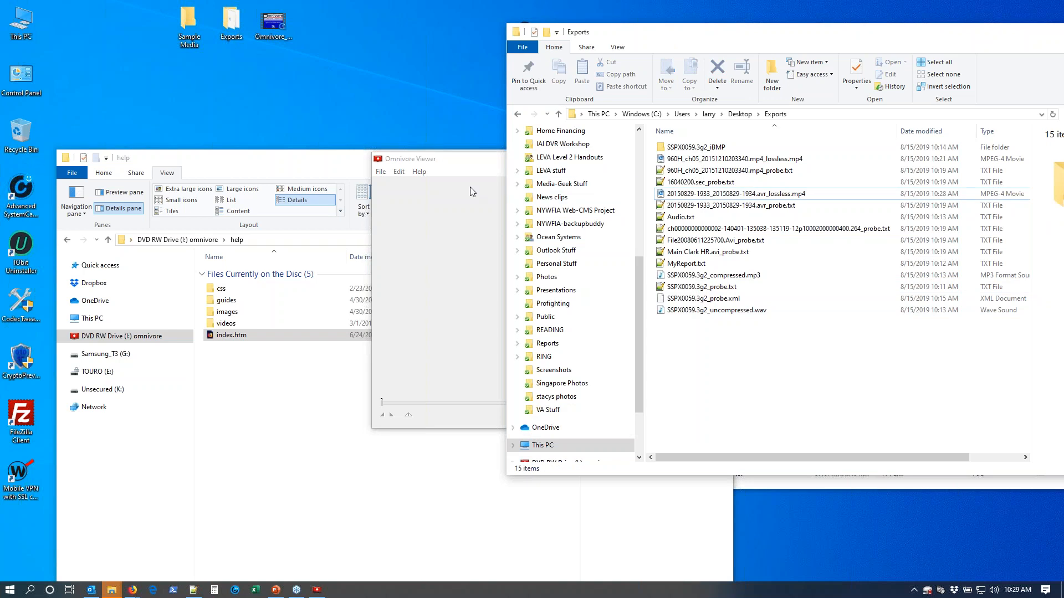
left_click(192, 34)
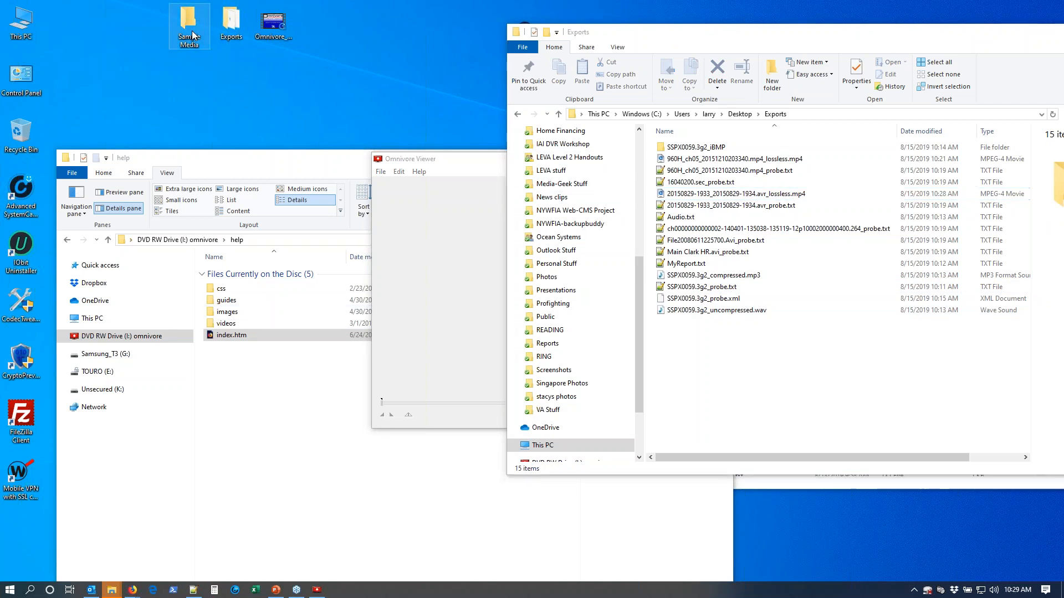
double_click(192, 35)
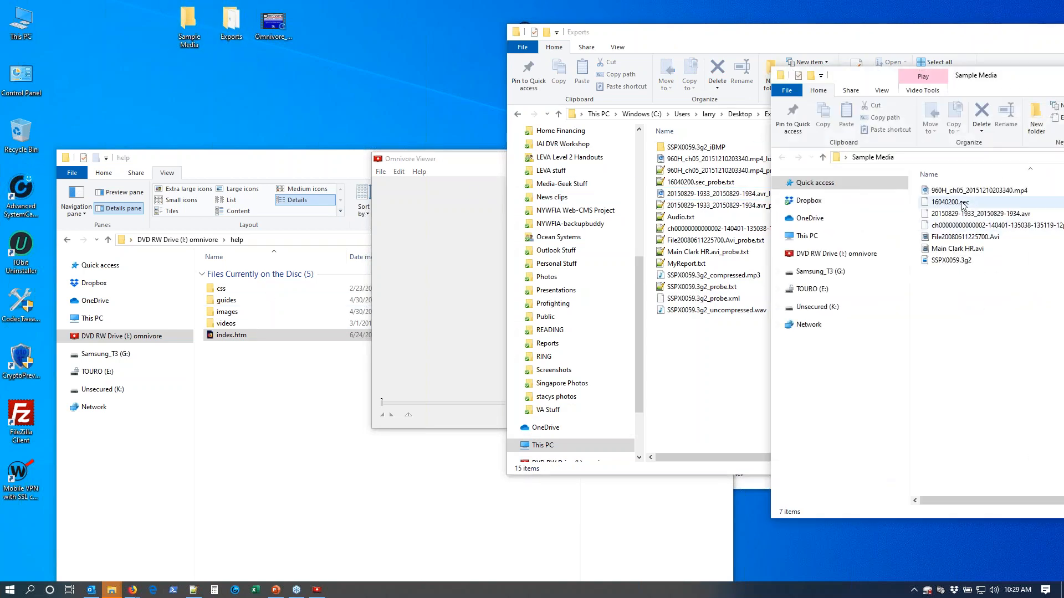
left_click_drag(968, 225, 416, 277)
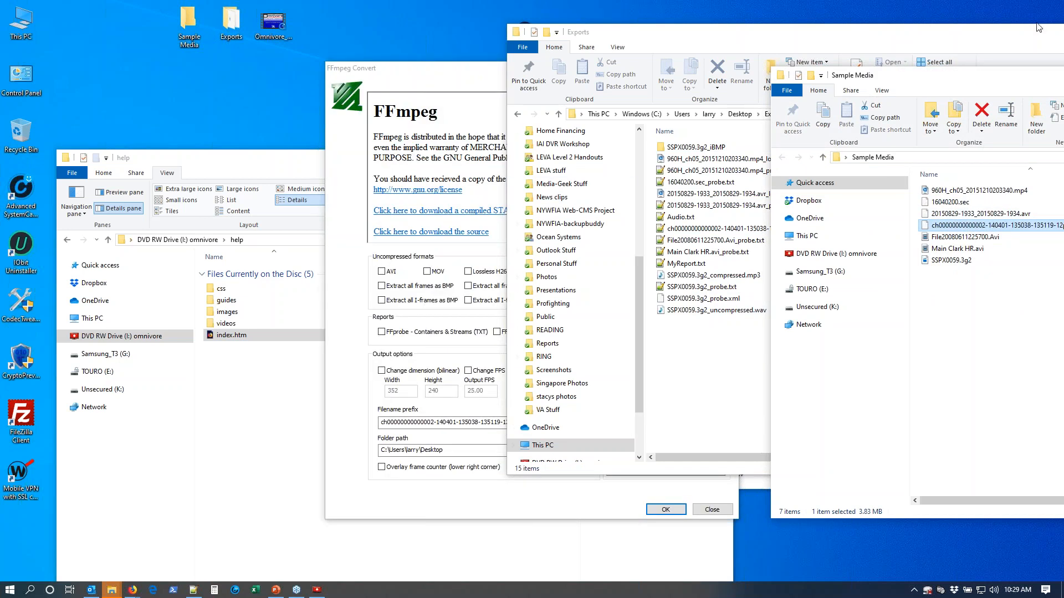
Move aside and close the Sample Media and Exports folder windows covering the FFmpeg Convert dialog.
left_click_drag(1005, 78, 634, 93)
left_click(1011, 94)
left_click_drag(923, 33, 593, 75)
left_click(791, 74)
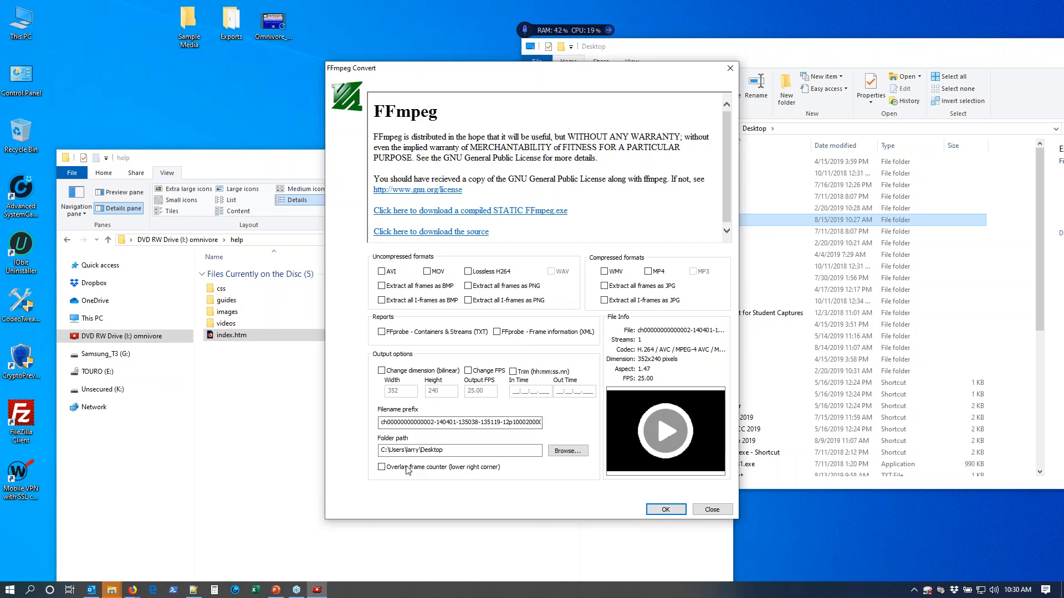
Switch to the PowerPoint presentation, start the slide show from the Demo slide and advance to the Omnivore Field Kit slide.
left_click(276, 590)
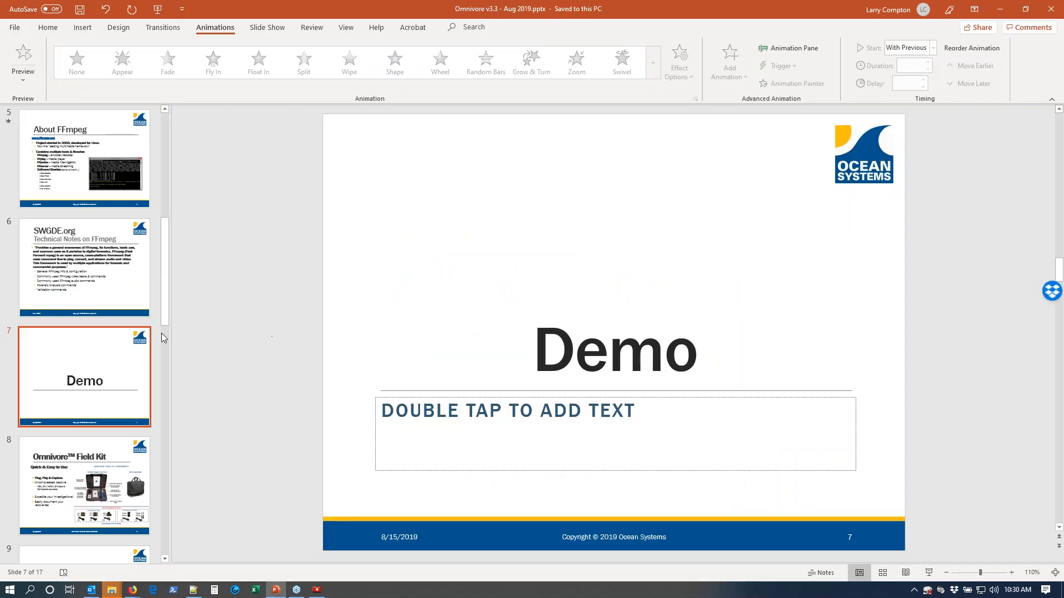
scroll(106, 346, "down", 2)
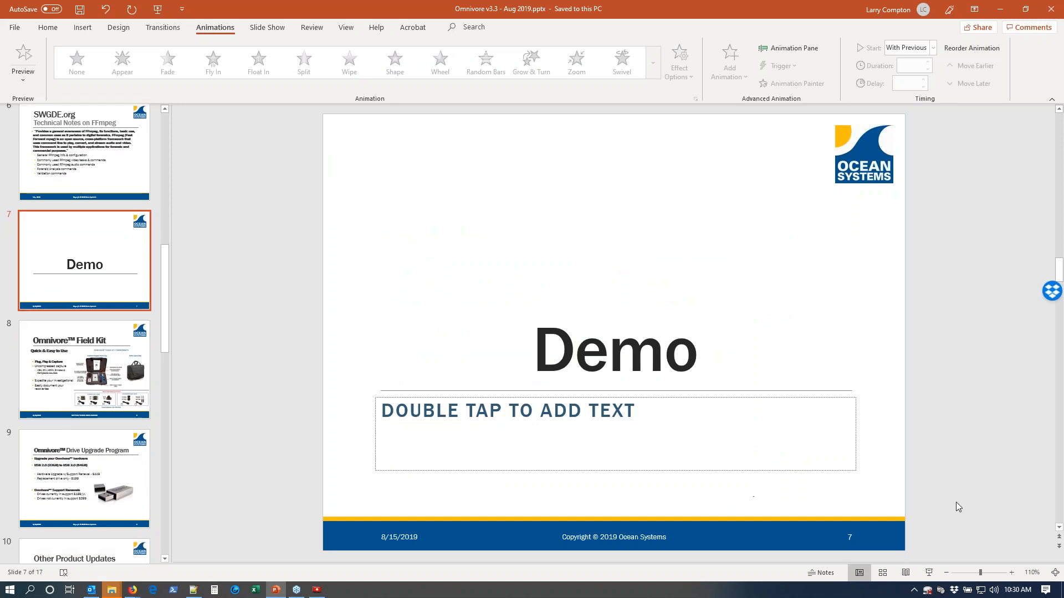
left_click(929, 575)
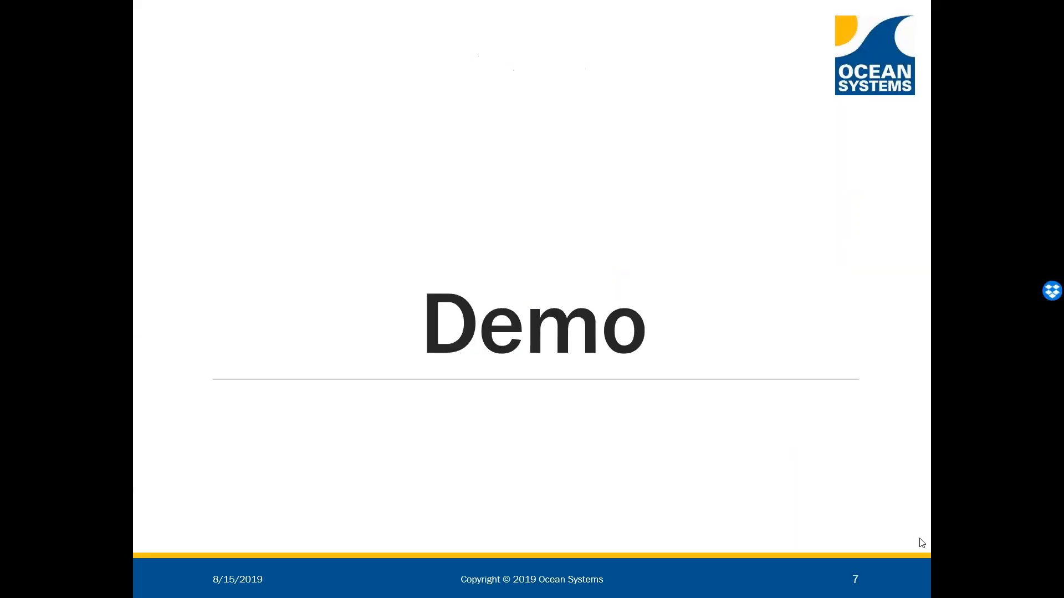
left_click(687, 337)
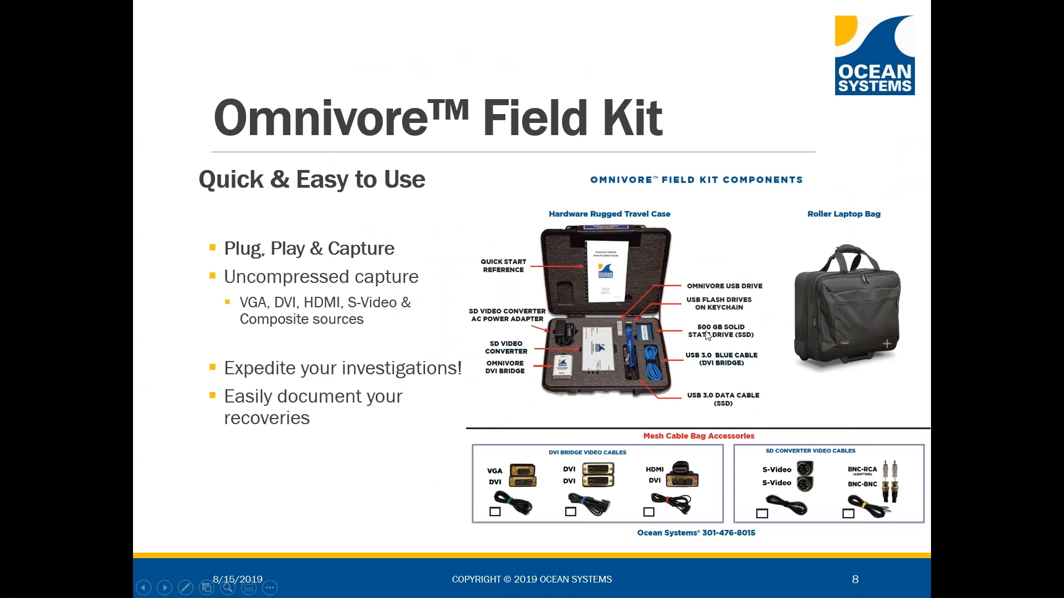